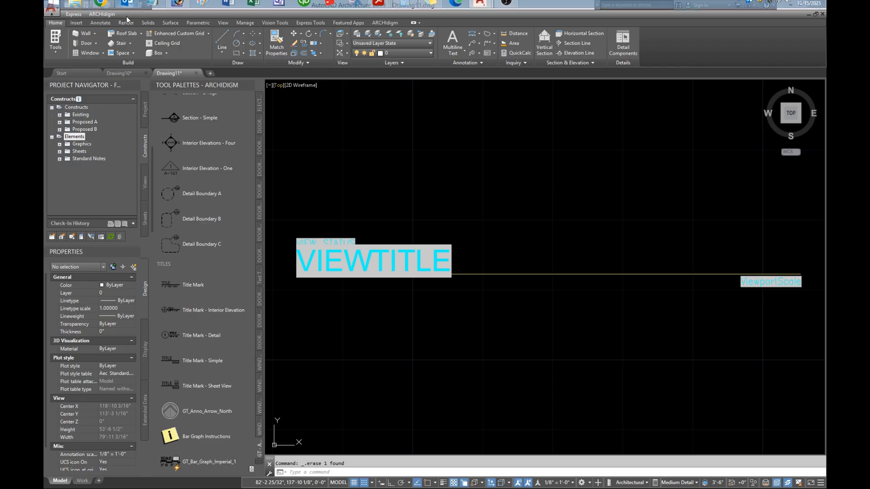
Browse the General Tools 25.2 eParts catalog's GT - ANNOTATION palette through the title mark tools on page 3, and close the catalog
click(121, 5)
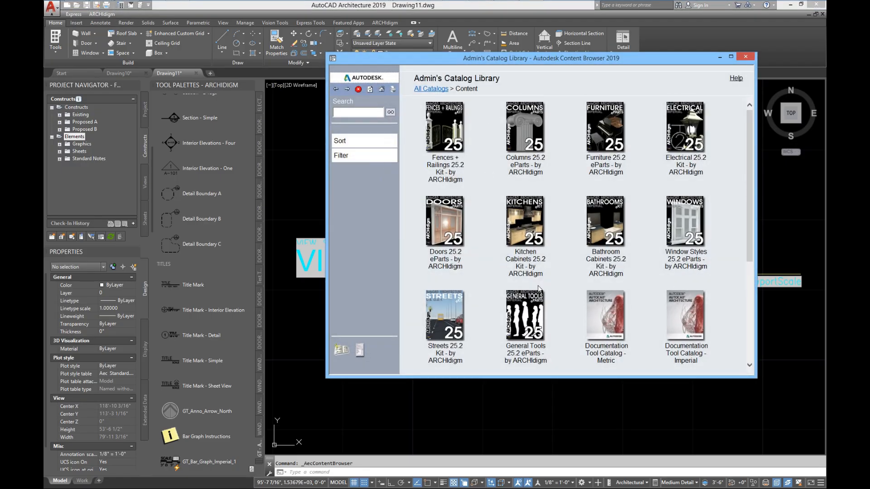
click(522, 310)
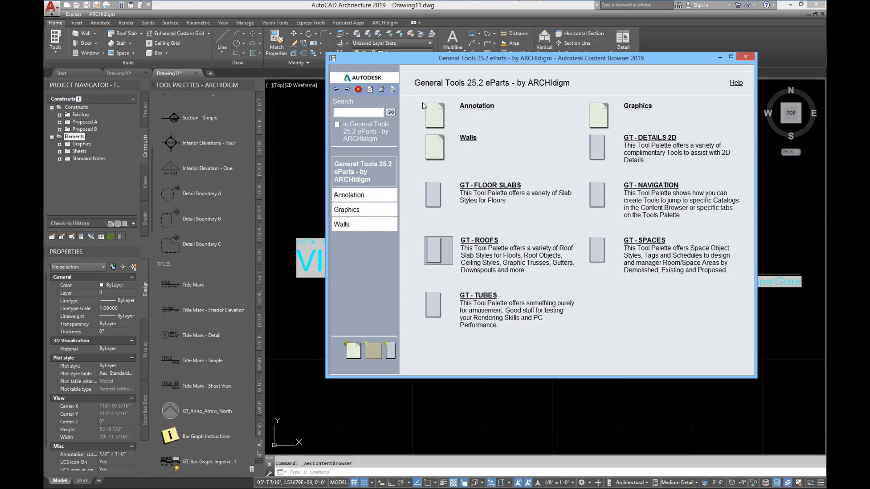
click(477, 108)
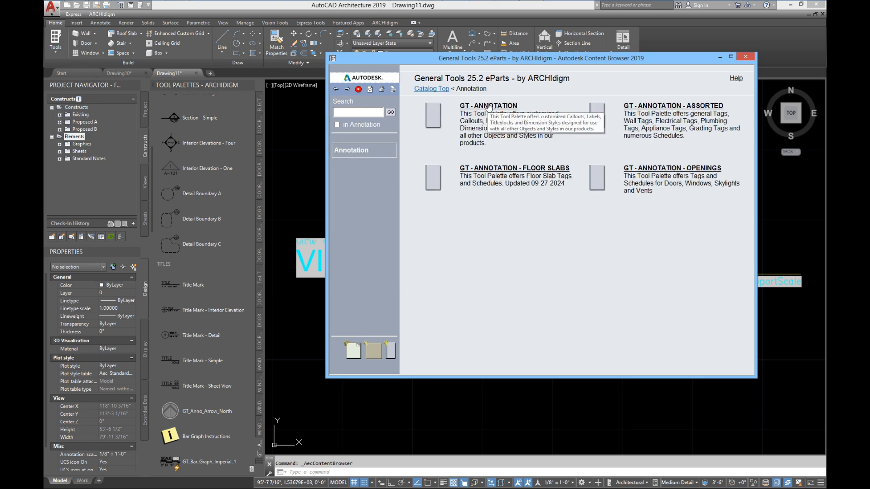
click(472, 107)
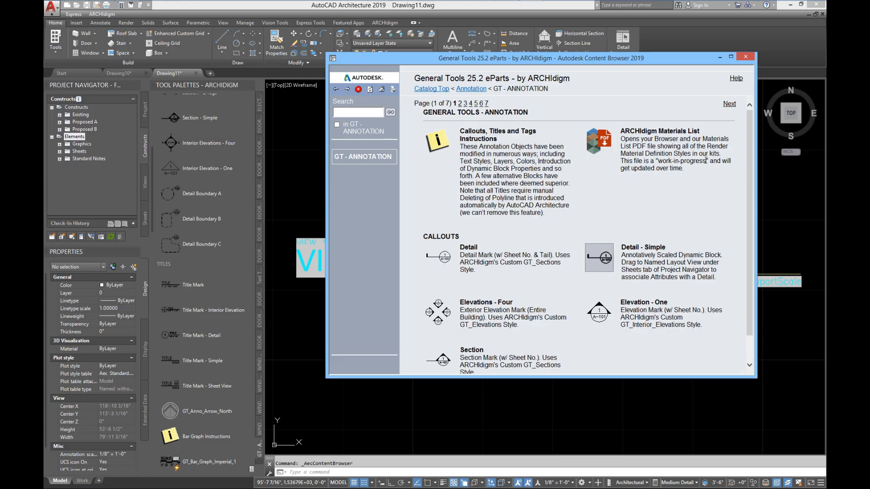
scroll(748, 141, down, 3)
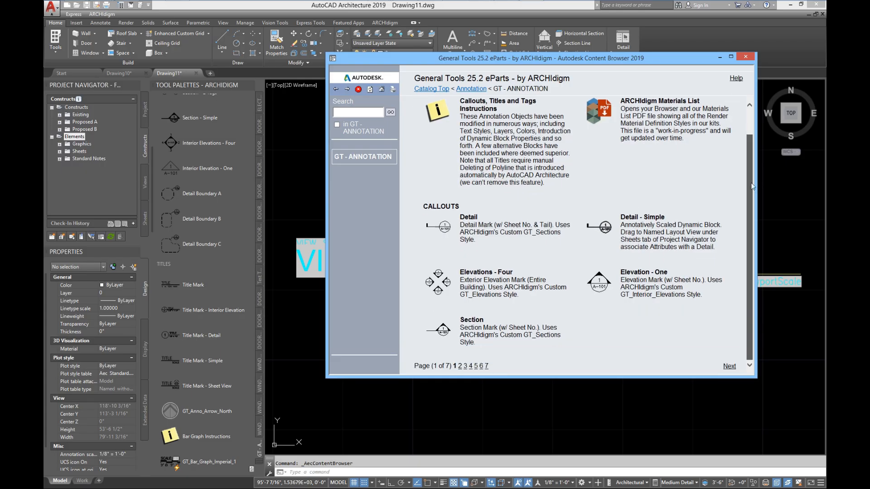
click(726, 367)
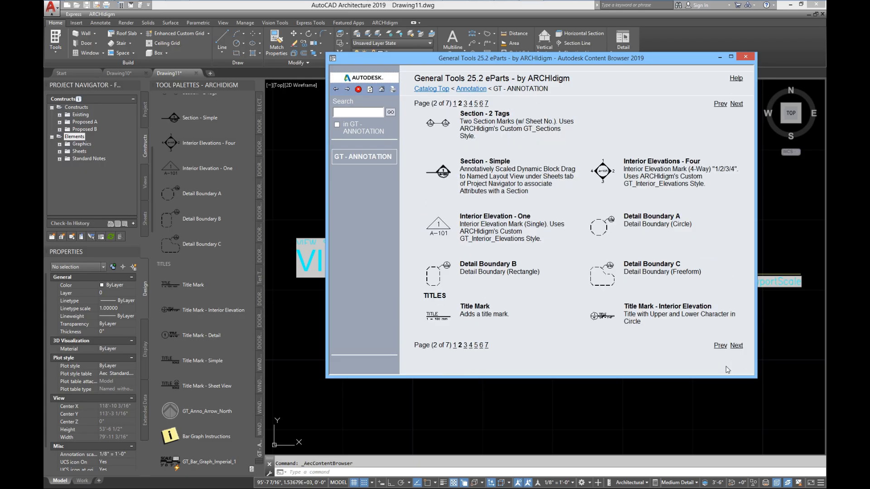
click(736, 346)
right_click(449, 121)
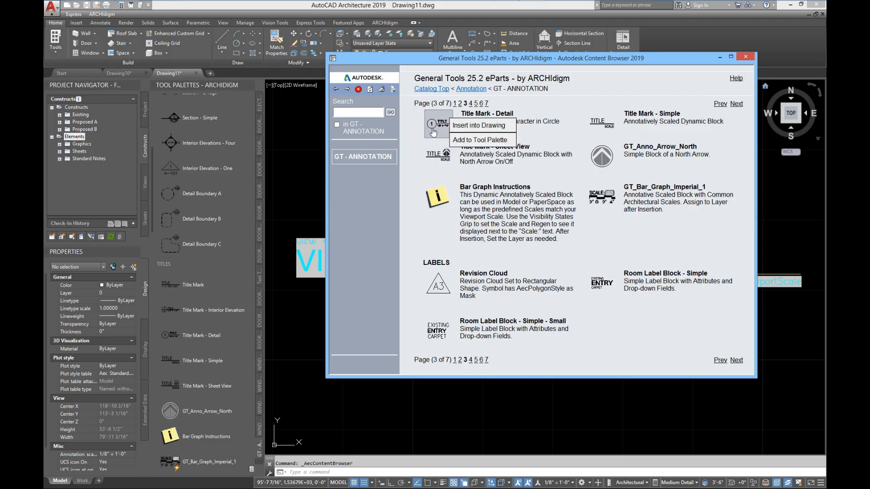
click(639, 108)
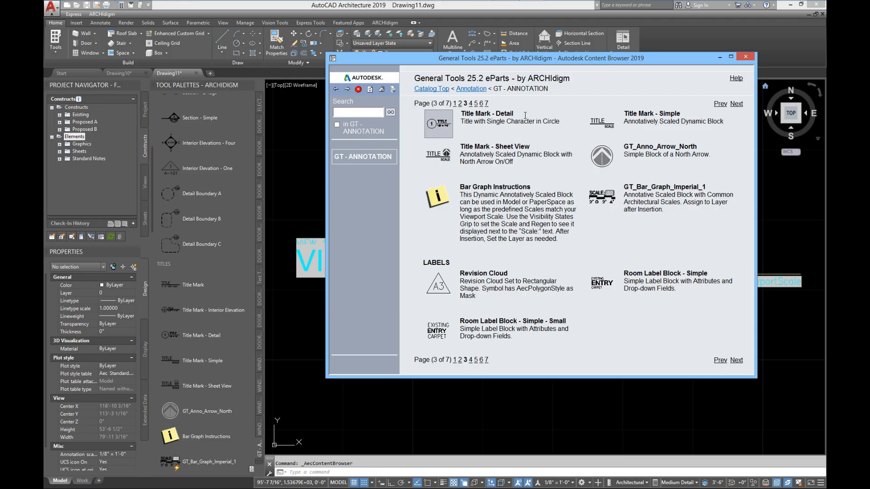
click(745, 56)
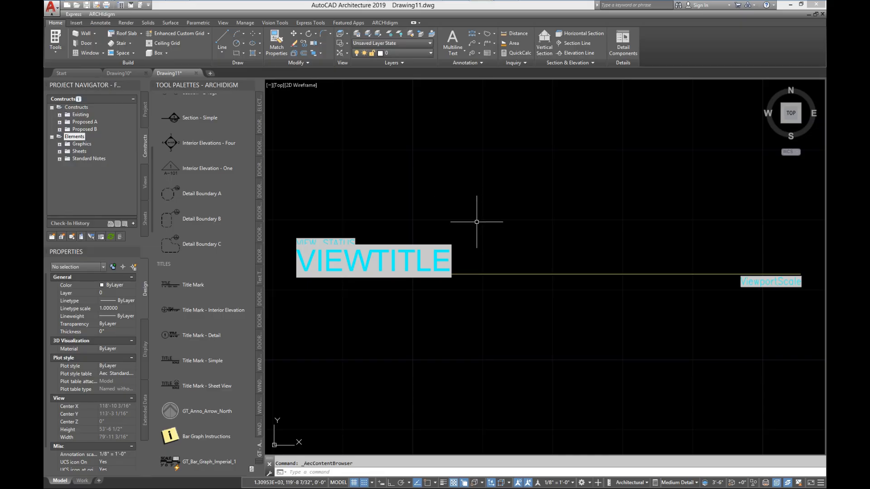
Shorten the title block's underline by stretching its end inward together with the ViewportScale text
click(578, 272)
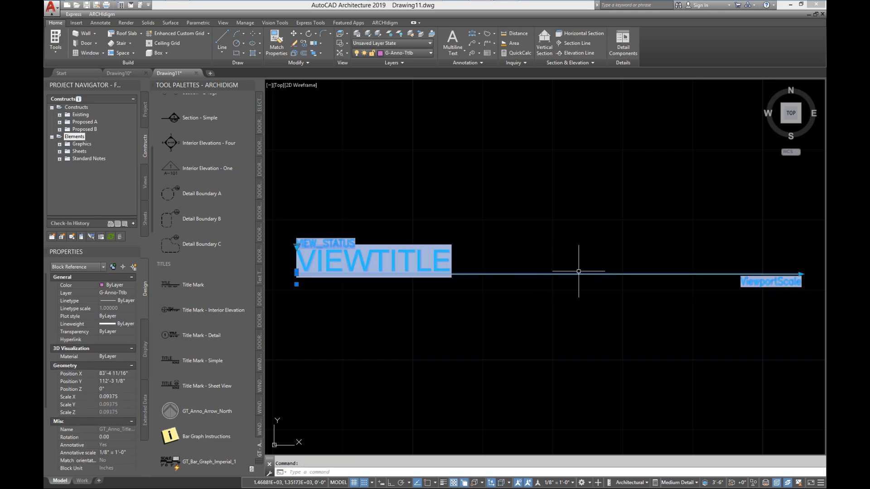
click(799, 275)
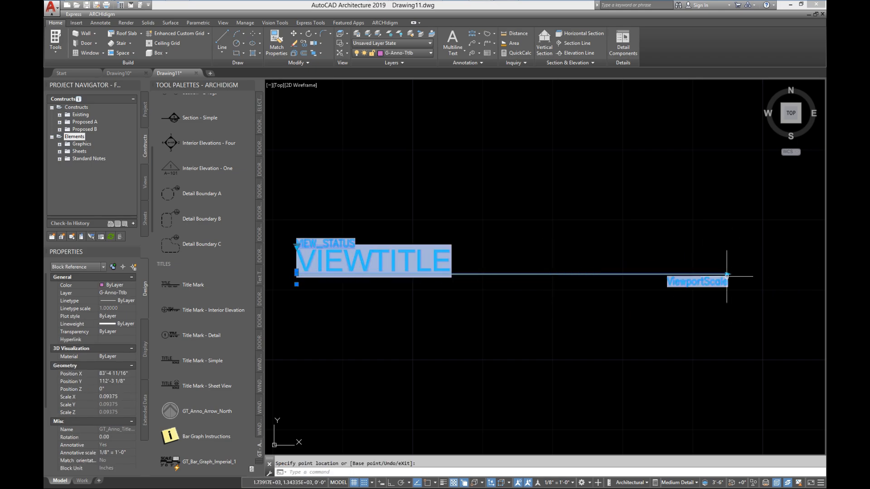
click(727, 276)
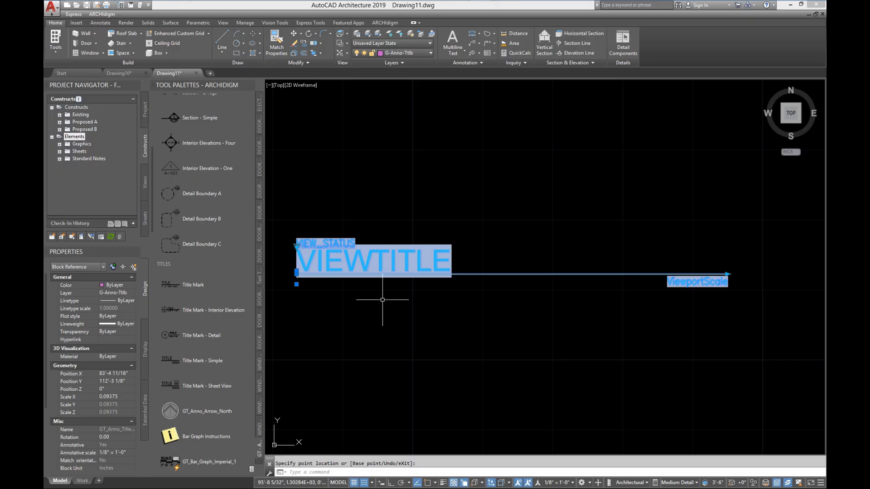
Choose Demolished from the title block's view status options and clear the selection
click(297, 246)
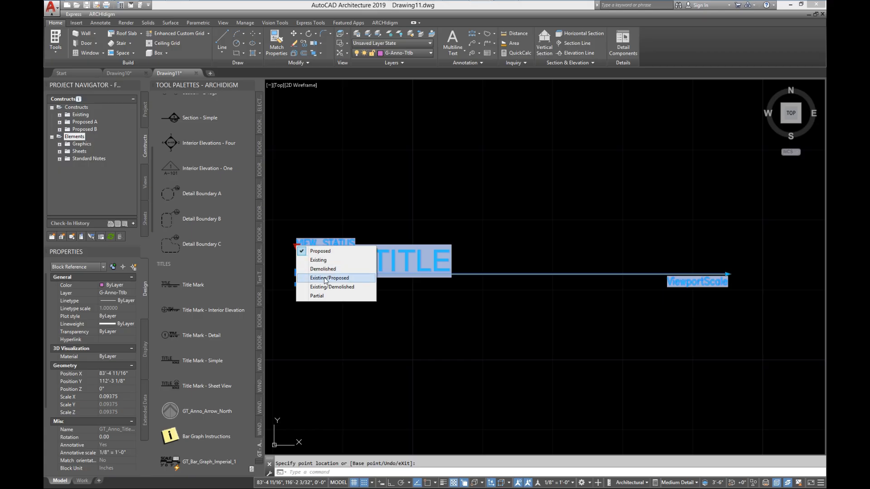
click(326, 268)
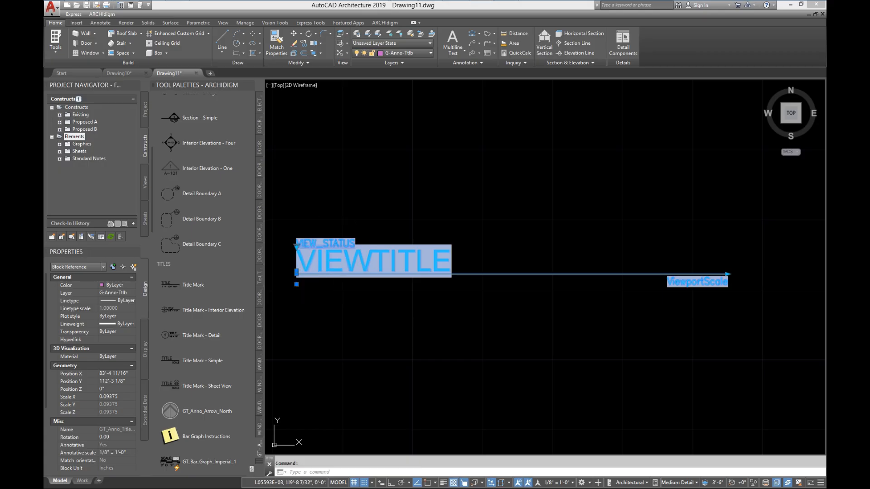
key(Escape)
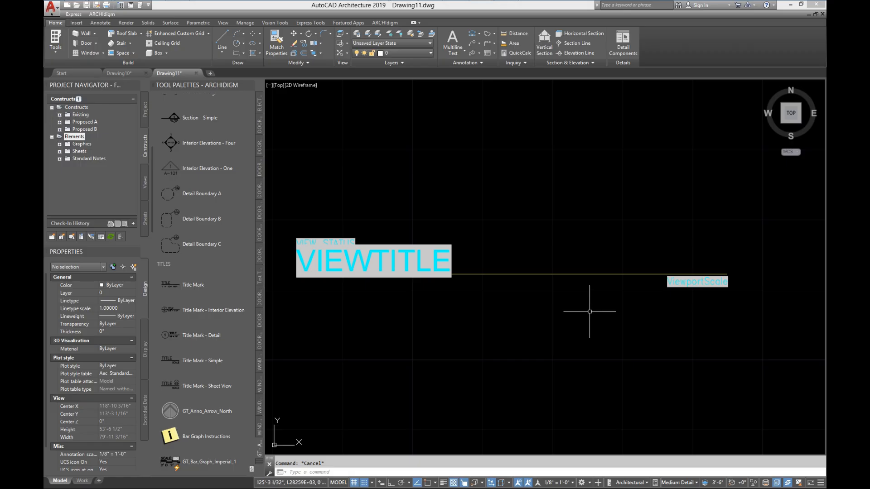
Compare the empty Drawing10 with the title block in Drawing11, ending in Drawing10
click(124, 74)
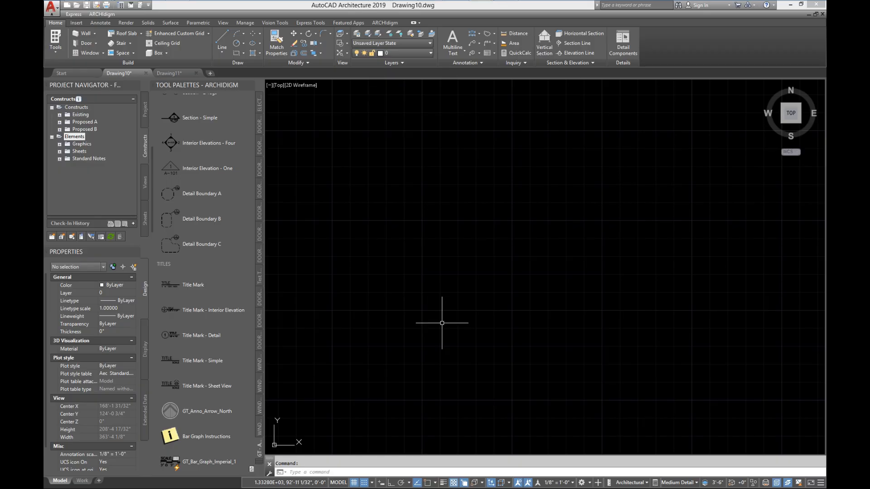
click(168, 73)
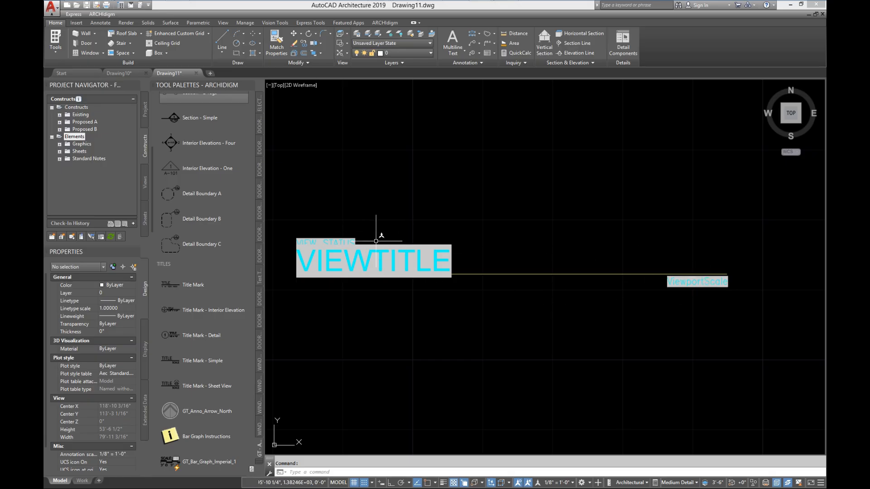
click(121, 71)
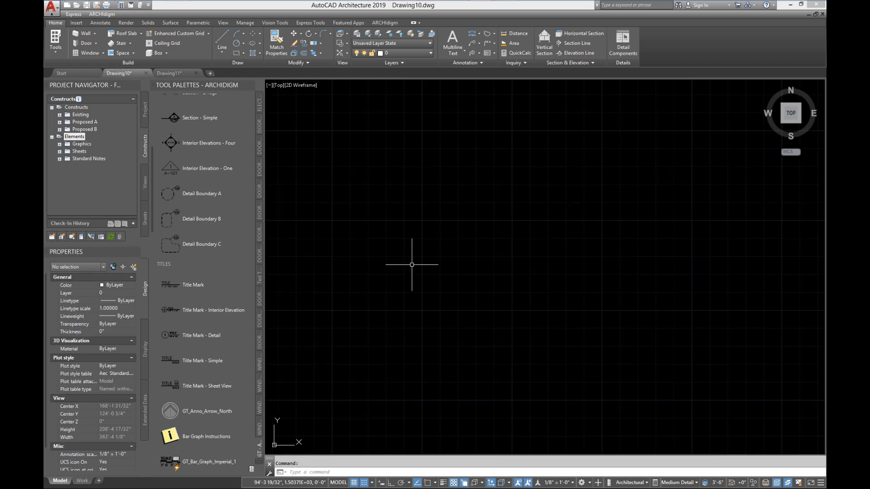
Examine the font, annotative and height settings of the GT_Titles_Main, GT_Titles_Scale and GT_Titles_Sub text styles without changing them
text(ST)
key(Return)
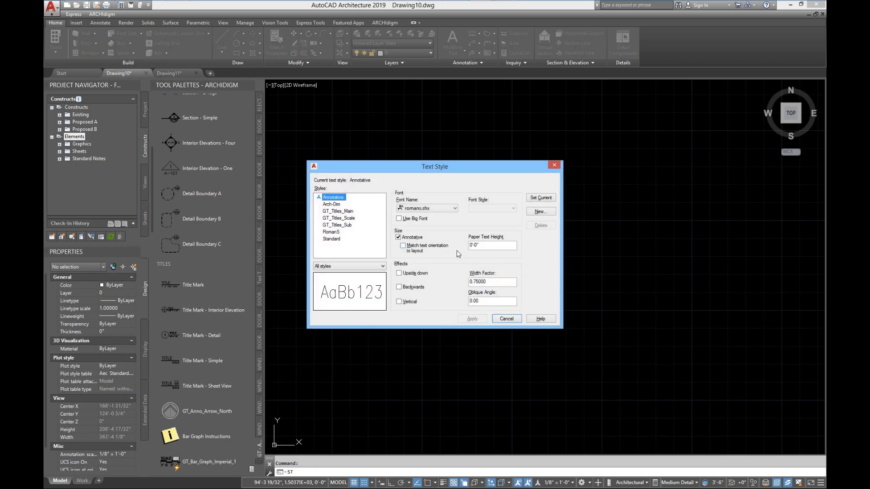
click(347, 212)
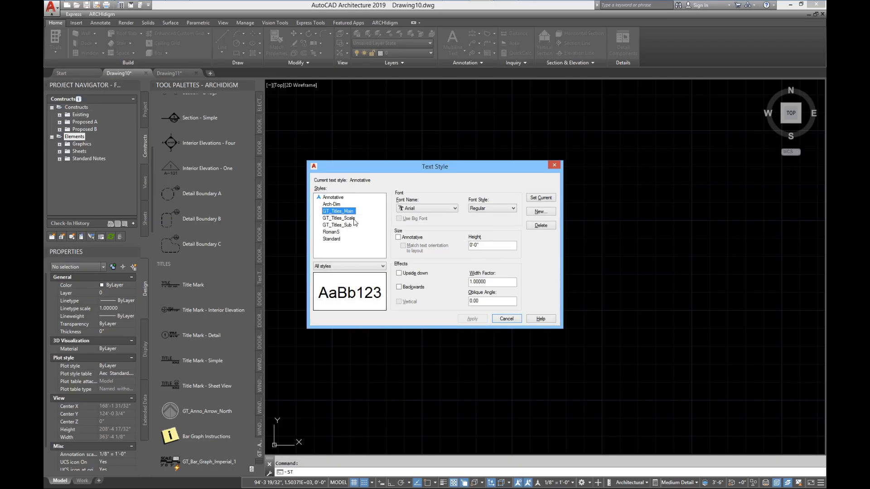
click(354, 219)
click(350, 225)
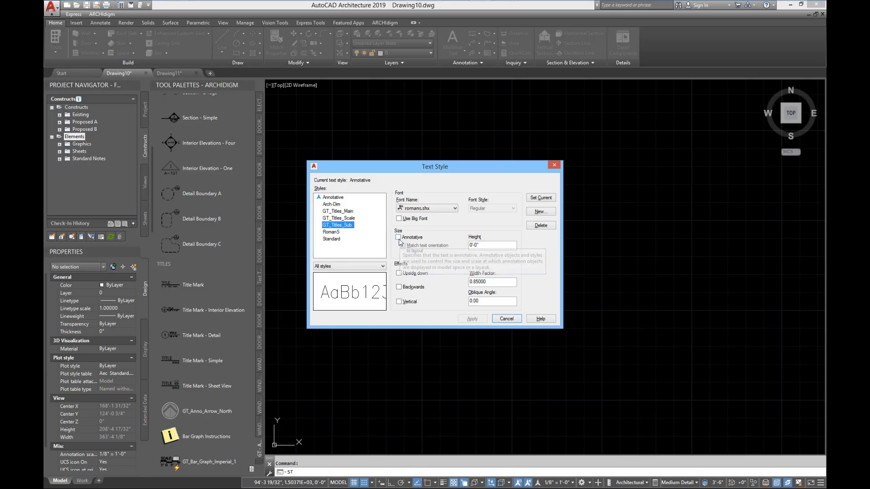
click(345, 219)
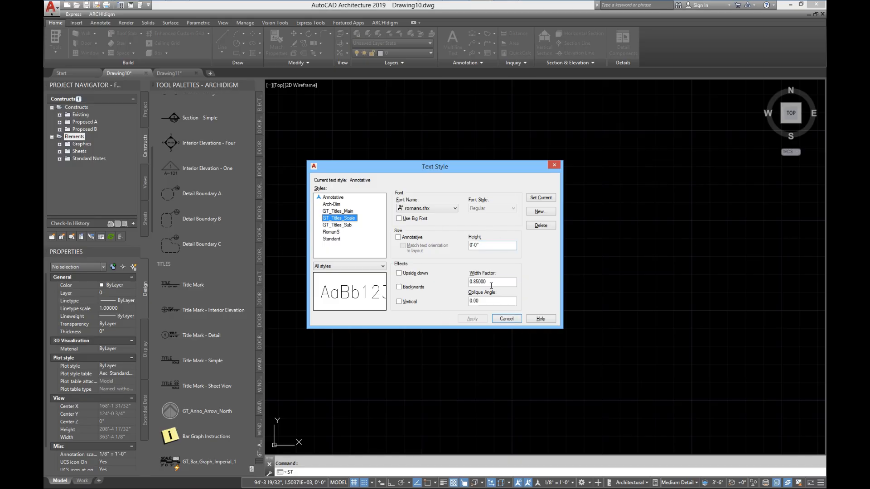
click(507, 318)
Set the drawing's annotation scale to 1'-0" = 1'-0"
middle_drag(388, 385, 522, 268)
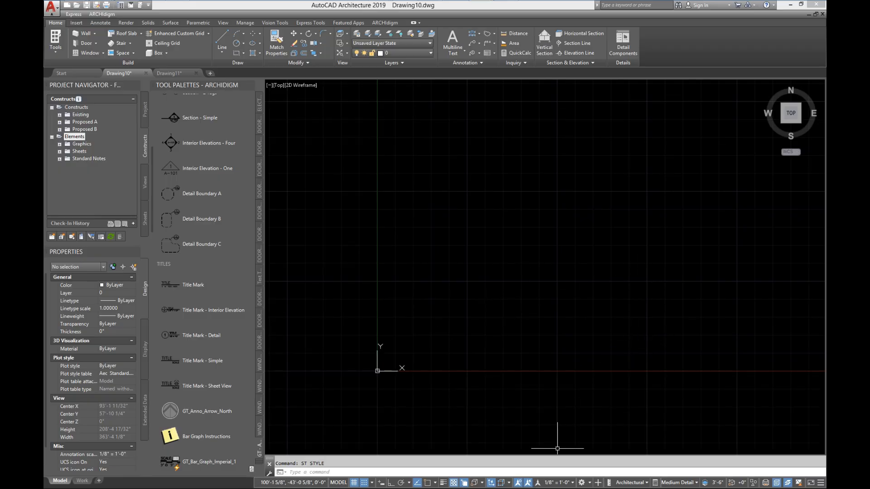
click(556, 483)
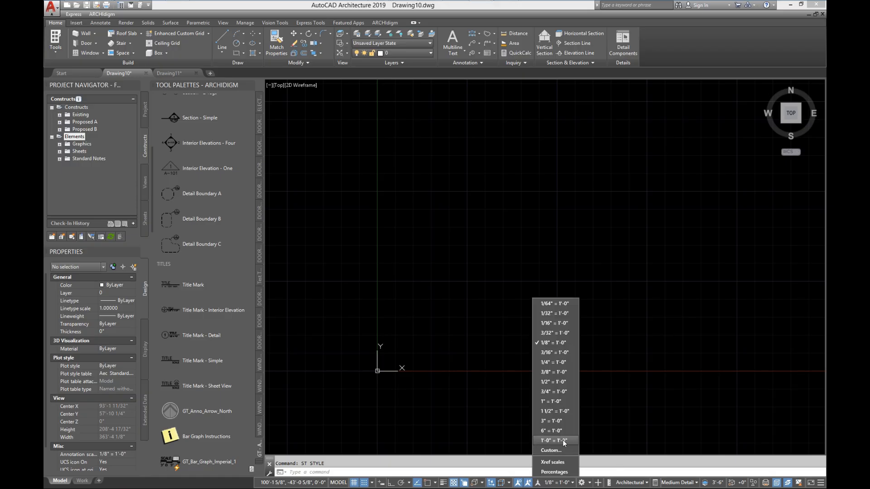
click(563, 440)
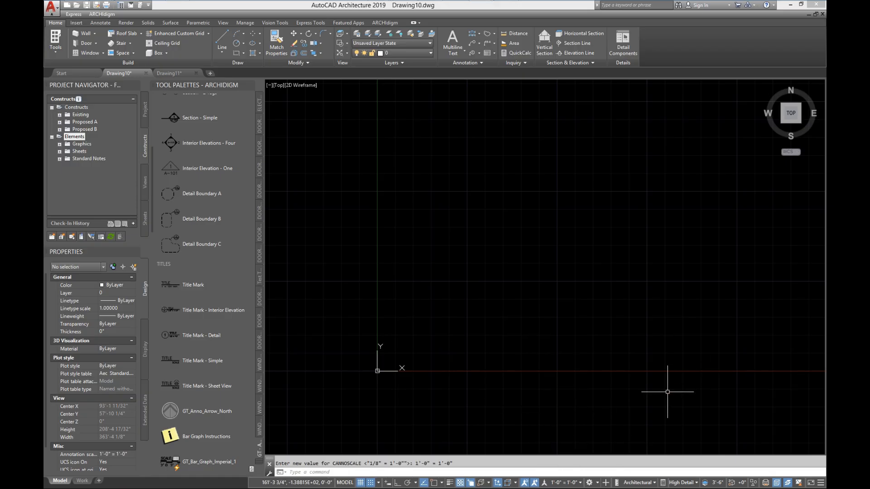
Start an attribute definition with the tag VIEW_TITLE, the prompt View Title and its position locked
scroll(362, 379, up, 4)
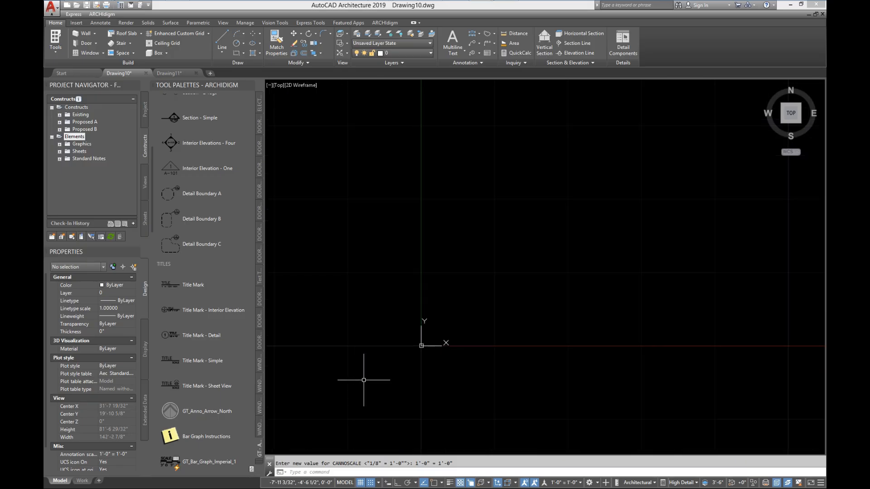
scroll(395, 362, up, 4)
middle_drag(469, 352, 393, 342)
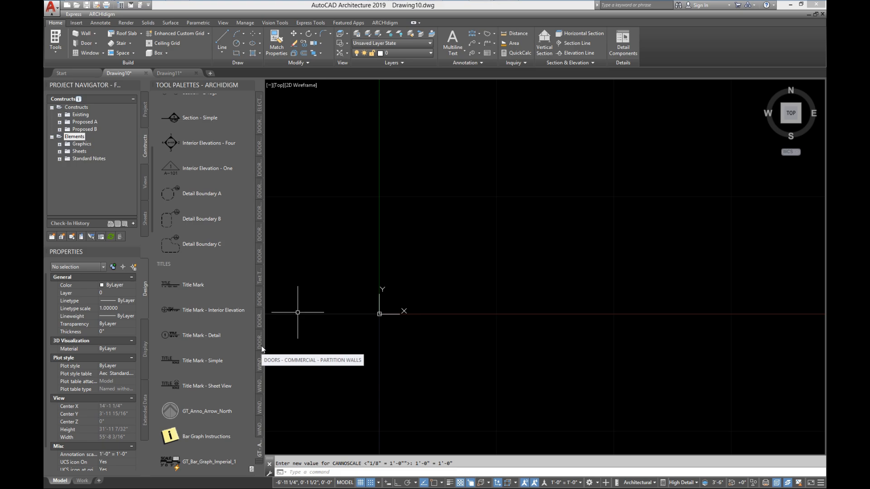
text(ATTDEF)
key(Return)
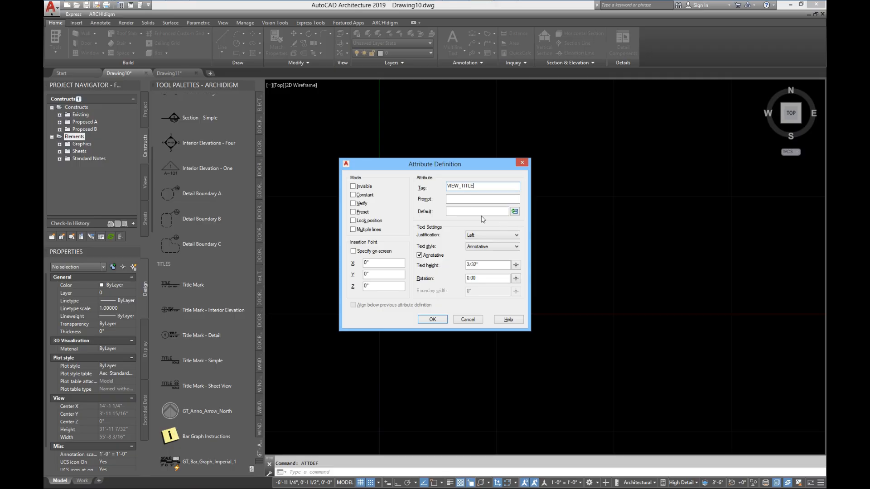
click(461, 197)
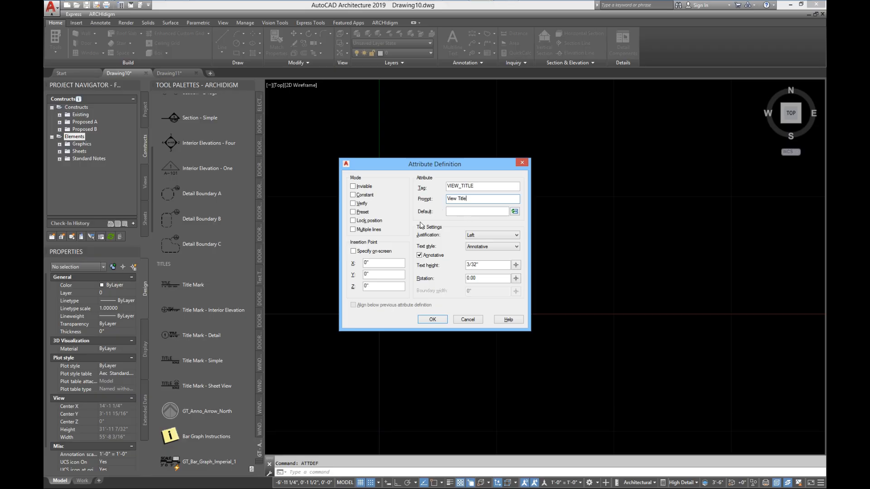
click(361, 222)
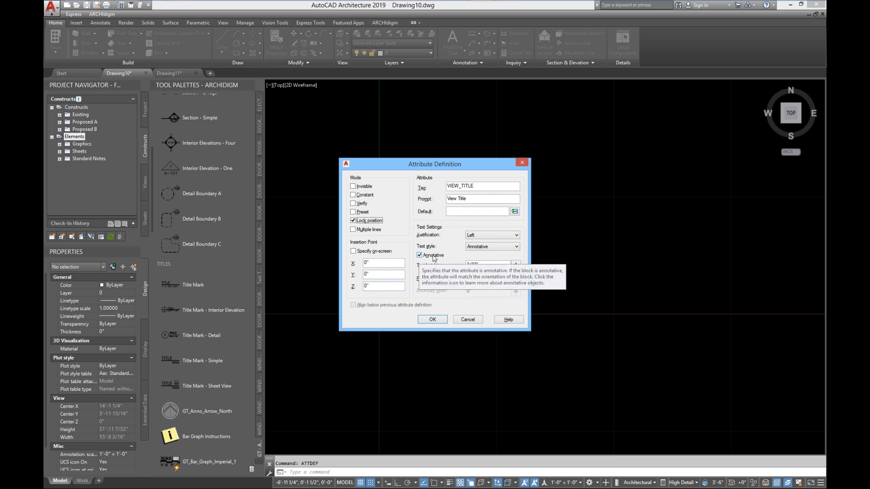
Make the VIEW_TITLE attribute non-annotative, with text style GT_Titles_Main and Bottom left justification
click(421, 256)
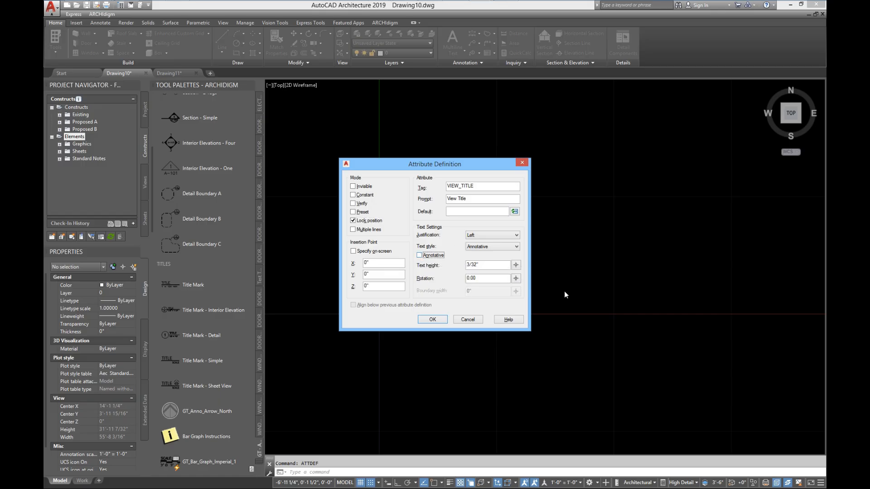
double_click(492, 266)
text(3/8)
click(480, 248)
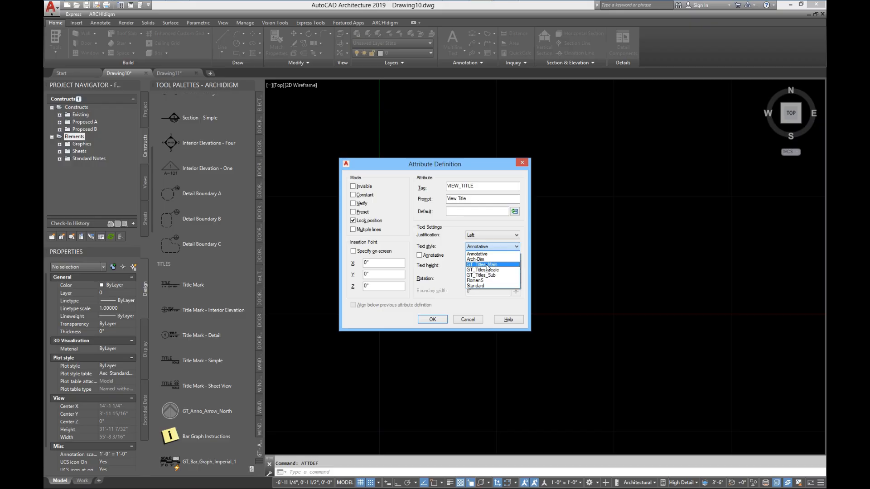
click(487, 265)
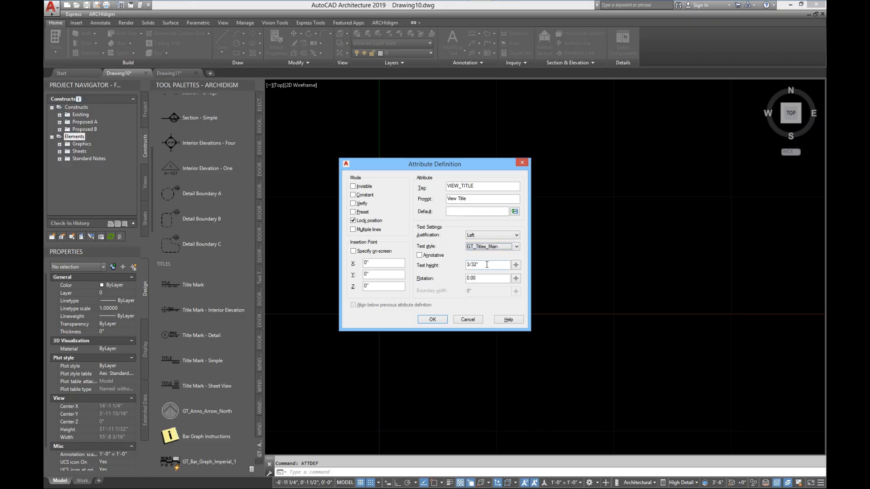
click(480, 235)
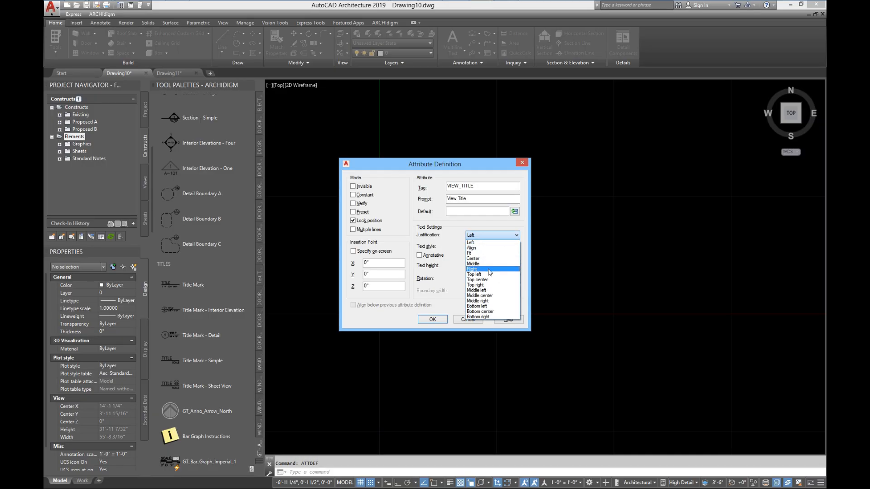
click(490, 307)
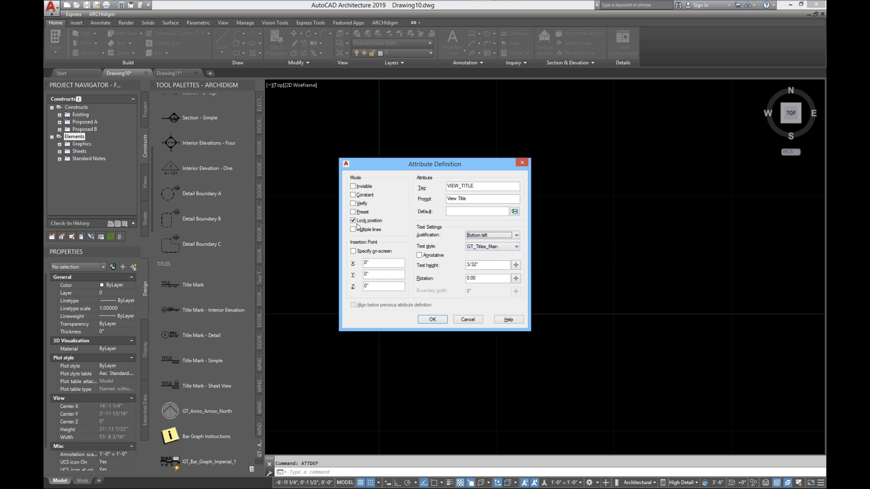
Give VIEW_TITLE an uppercase ViewTitle field from SheetSetPlaceholder as its default value and place the attribute at the origin
click(456, 211)
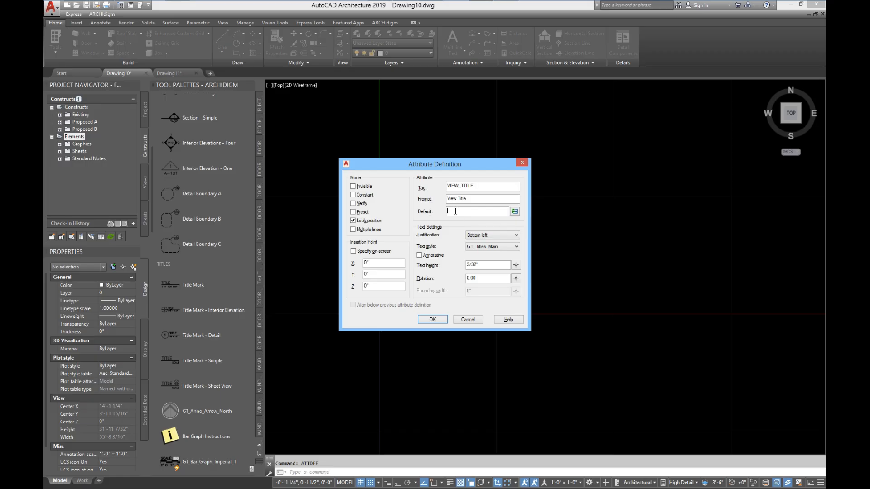
right_click(456, 211)
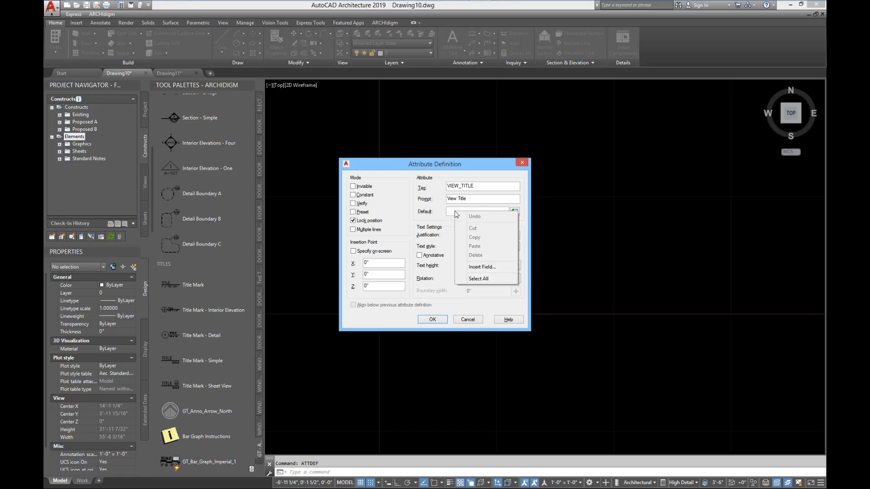
click(483, 268)
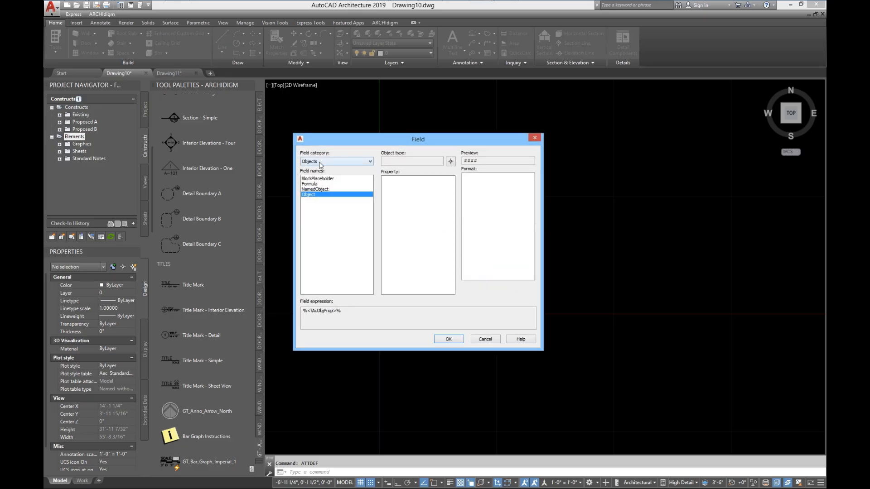
click(335, 162)
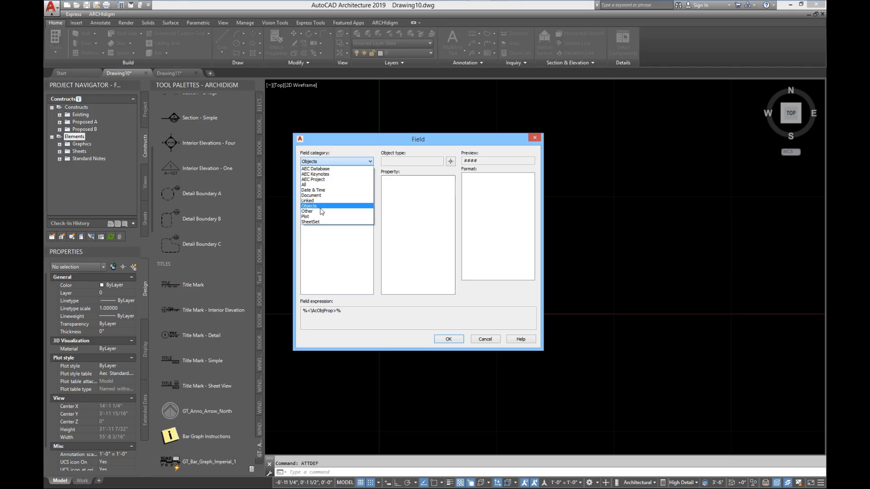
click(317, 222)
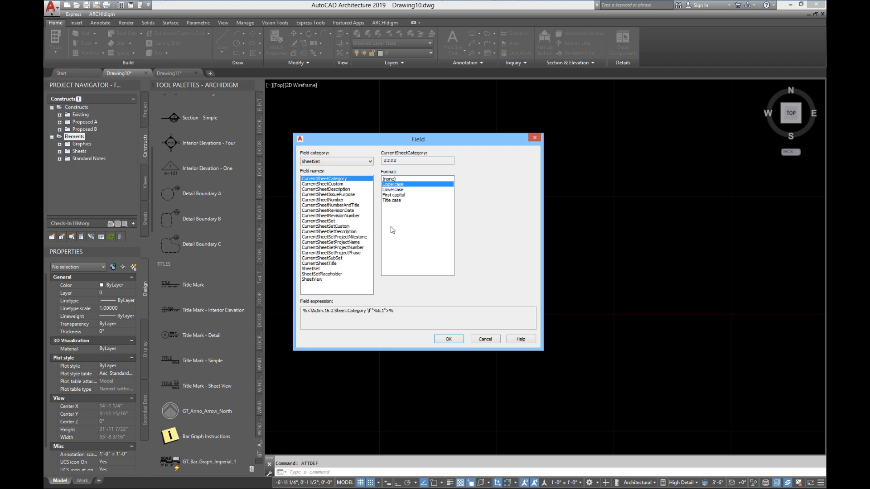
click(324, 274)
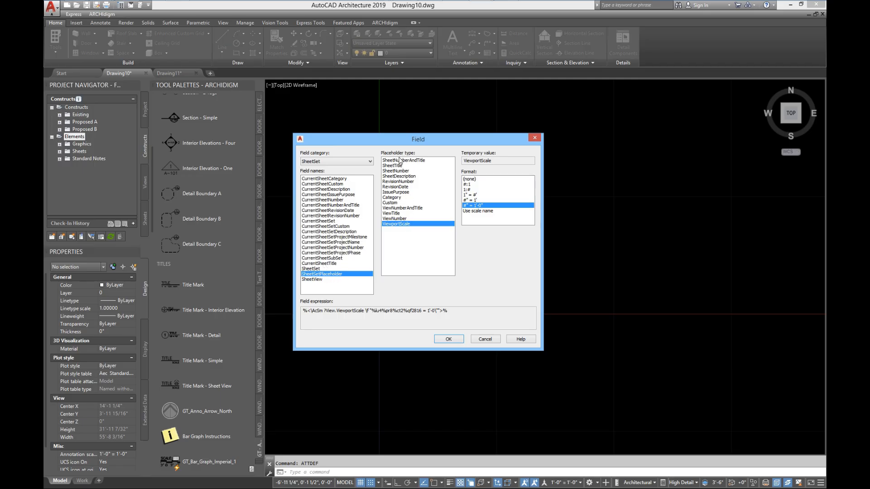
click(391, 214)
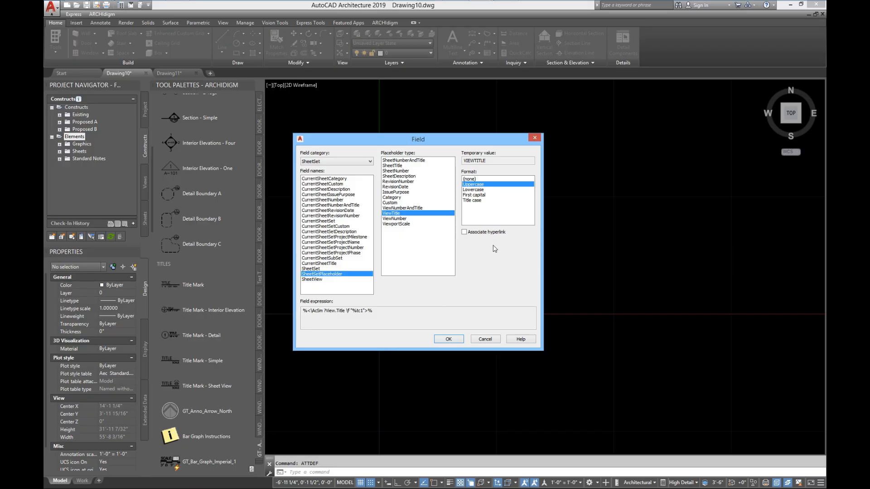
click(448, 340)
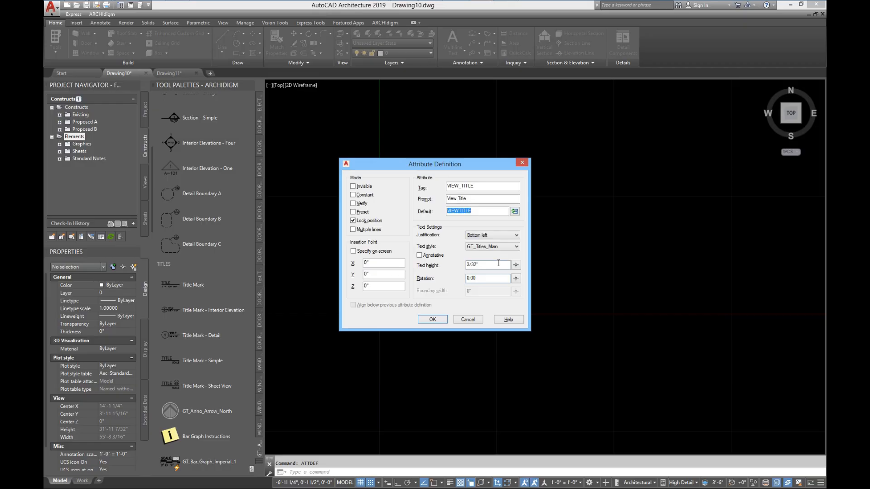
click(432, 319)
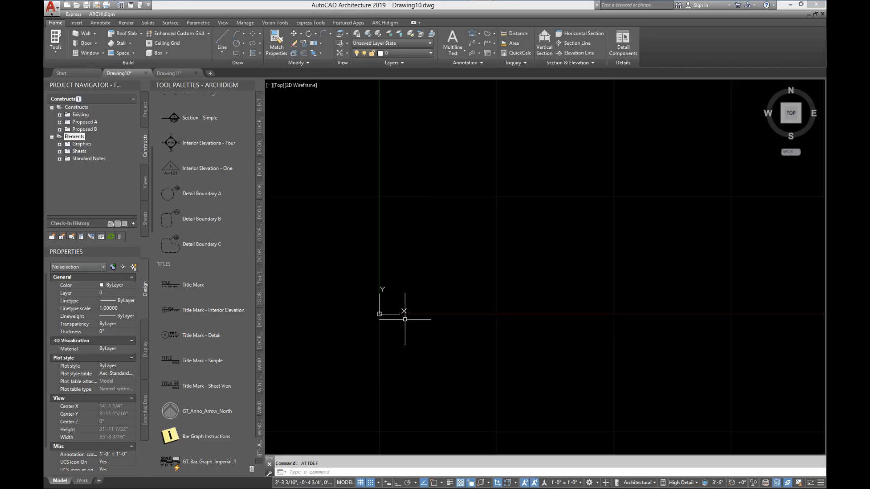
Set the text height of the placed VIEW_TITLE attribute to 3/8"
scroll(401, 317, up, 8)
scroll(303, 276, up, 2)
middle_drag(303, 276, 532, 301)
scroll(490, 291, up, 7)
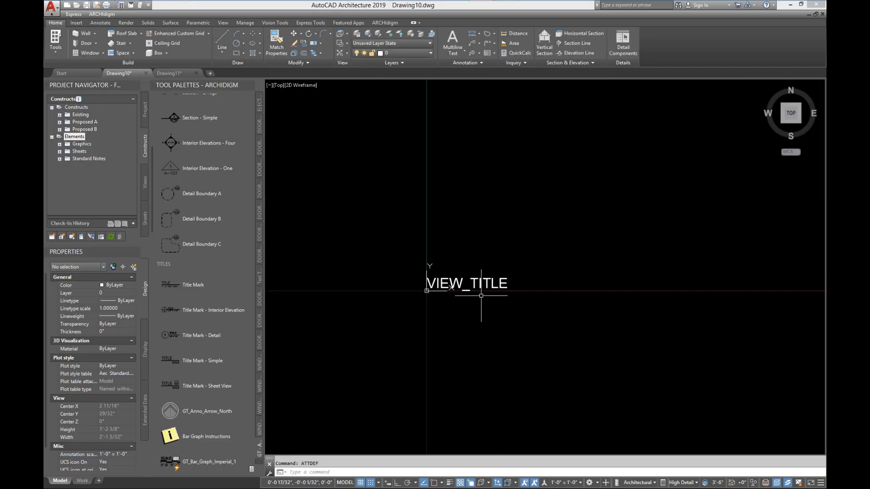
scroll(498, 310, down, 2)
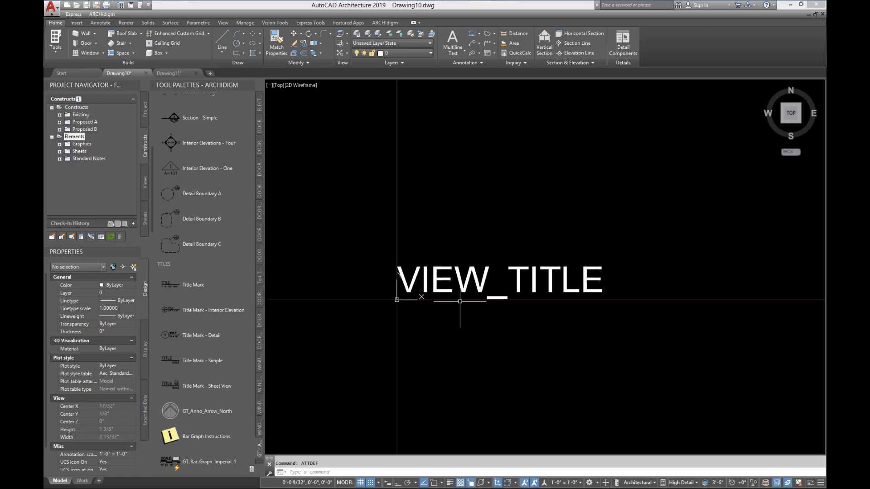
click(431, 268)
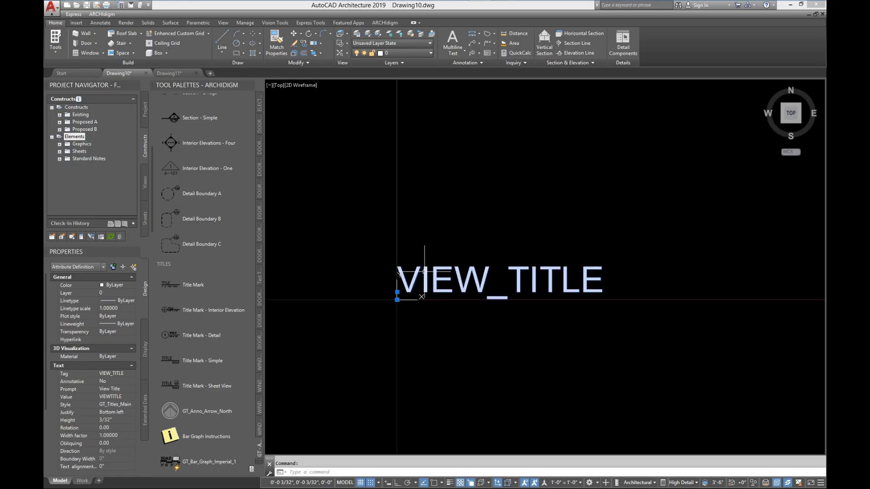
click(118, 420)
text(3)
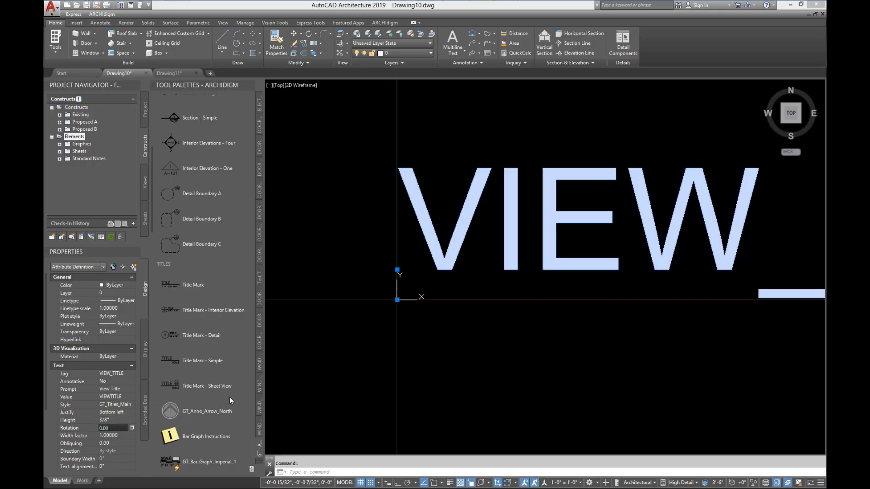
key(Escape)
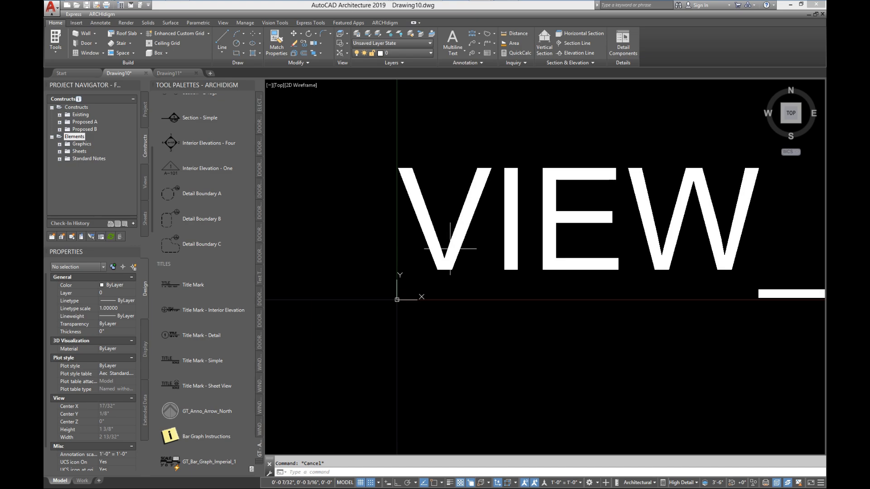
Review the VIEW_TITLE attribute's tag, prompt and default, plus its text and miscellaneous properties, without changing them
double_click(442, 251)
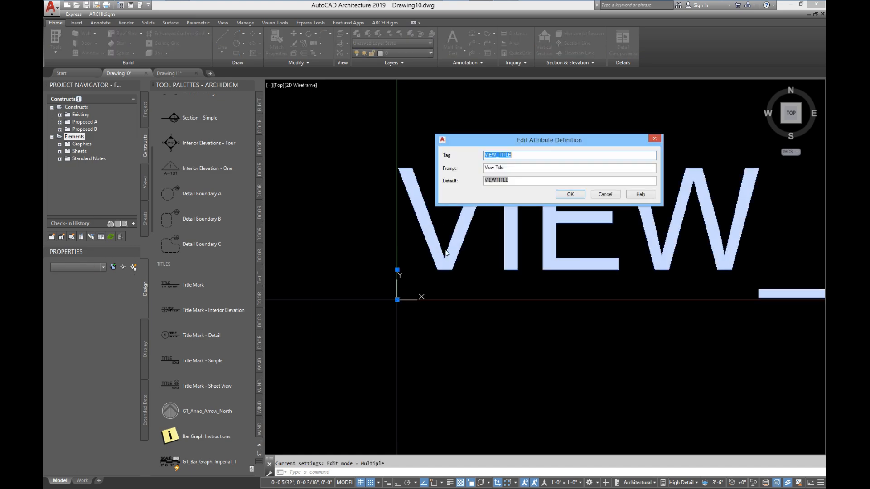
click(605, 194)
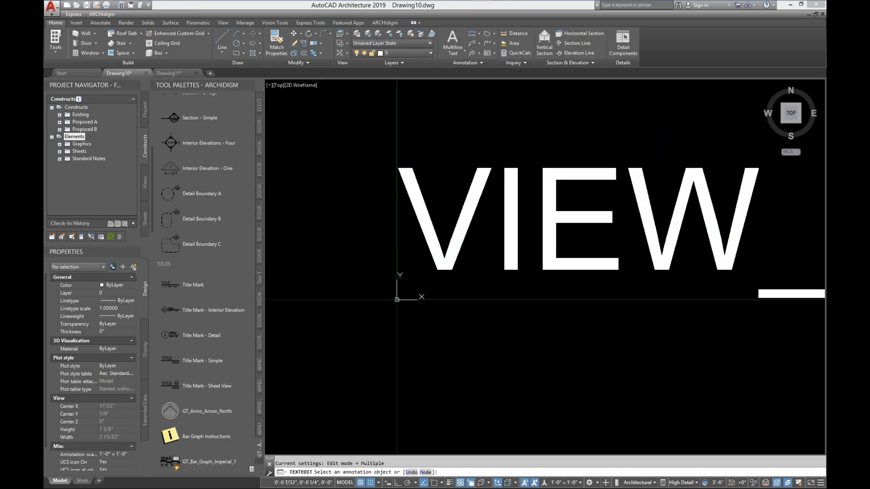
click(475, 279)
click(424, 262)
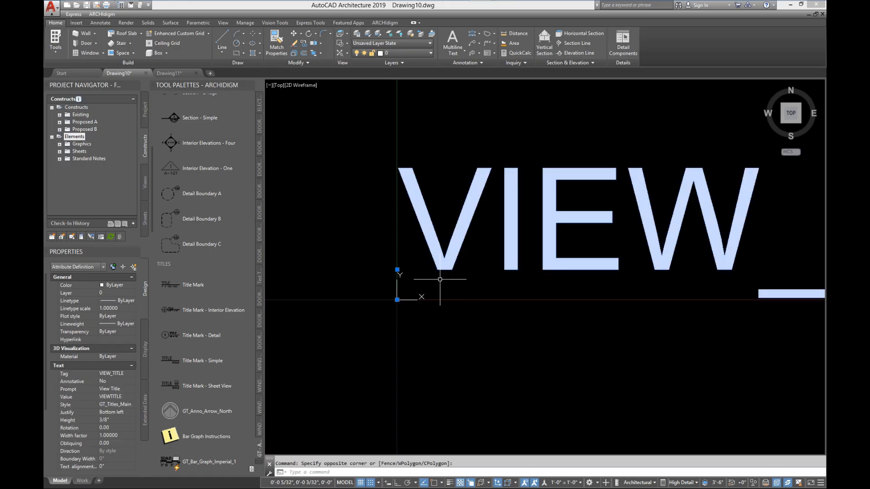
scroll(450, 300, down, 4)
drag(46, 389, 55, 421)
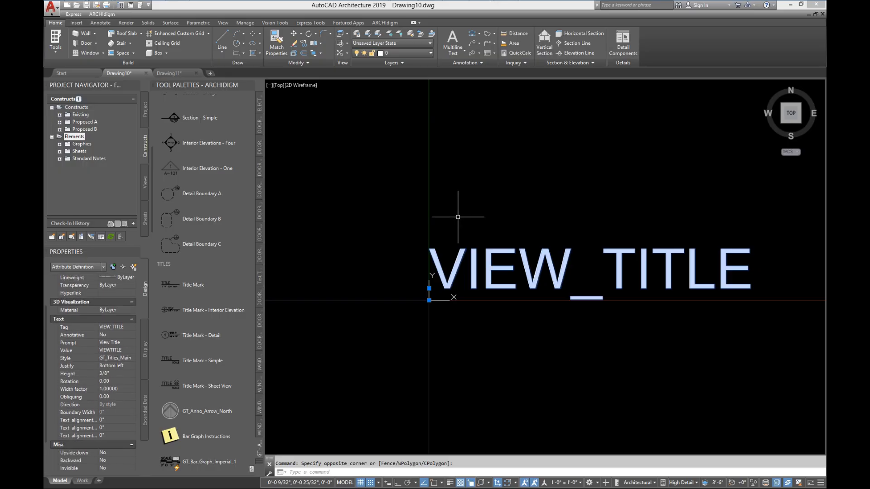
key(Escape)
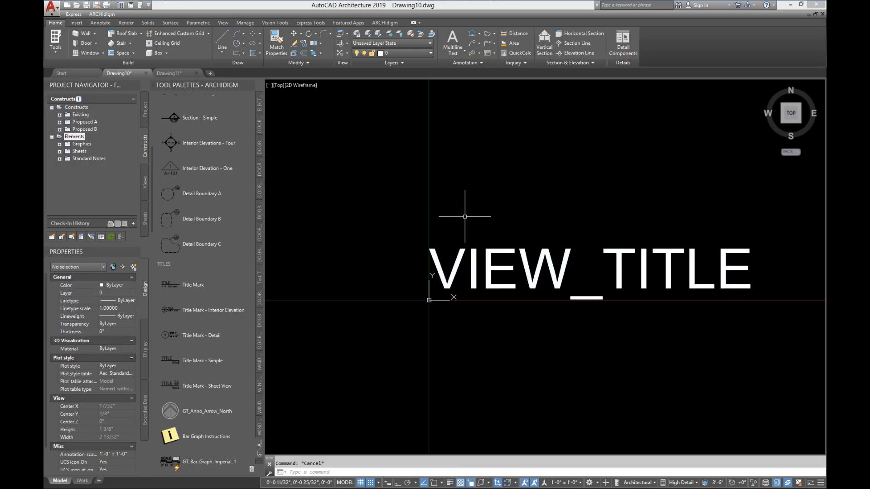
Start a second attribute definition with the tag VIEW_SCALE, the prompt View Scale and its position unlocked
text(attdef)
key(Return)
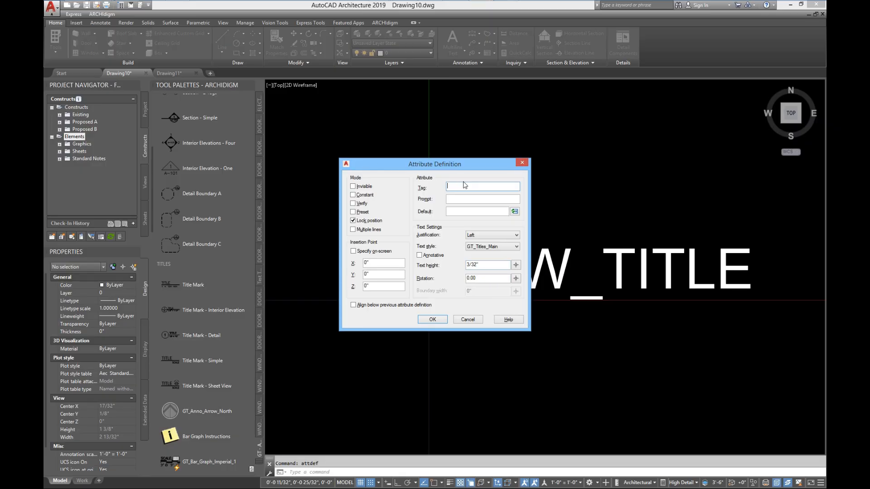
text(VIEW_SCALE)
click(459, 197)
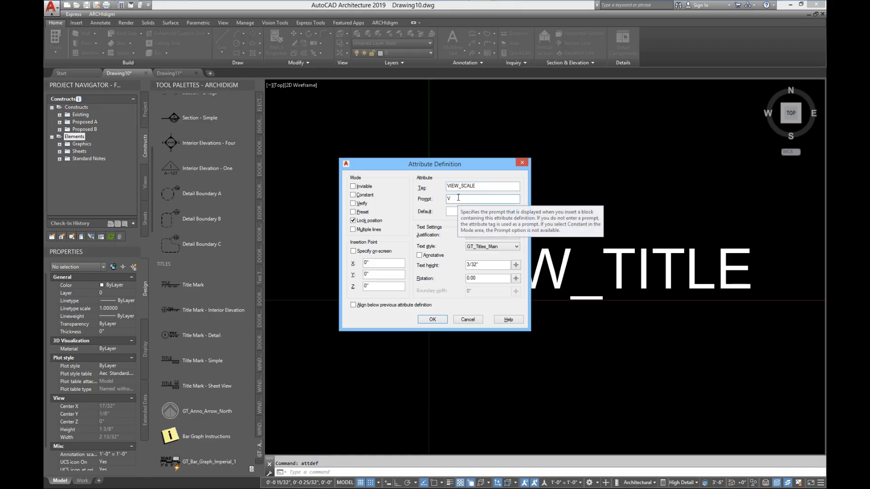
text(View Scale)
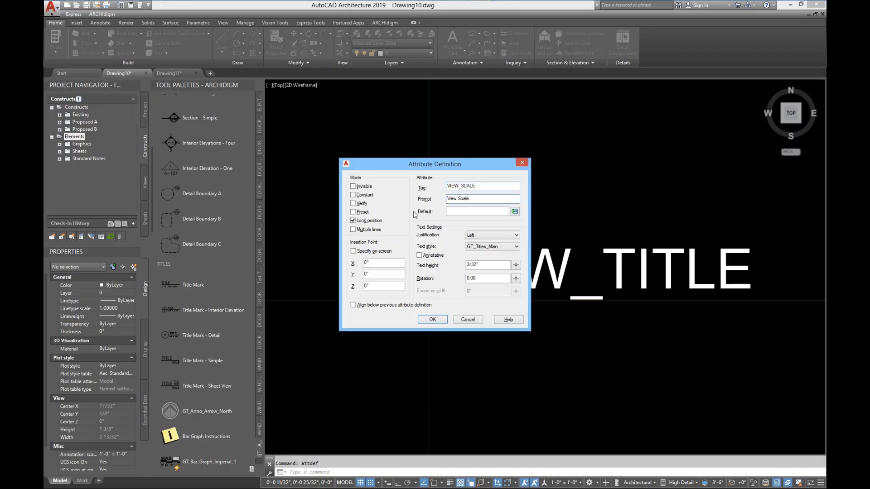
click(352, 221)
Set the VIEW_SCALE attribute's justification to Top left and its text height to 1/8"
click(491, 235)
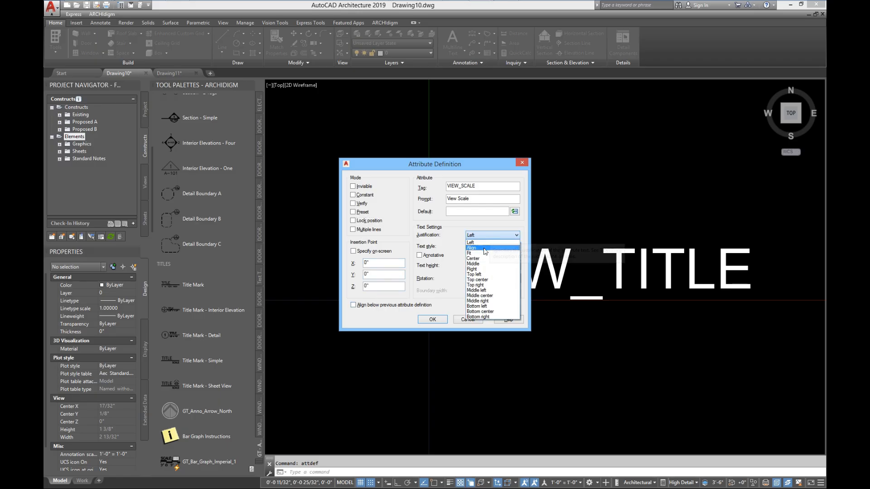
click(477, 274)
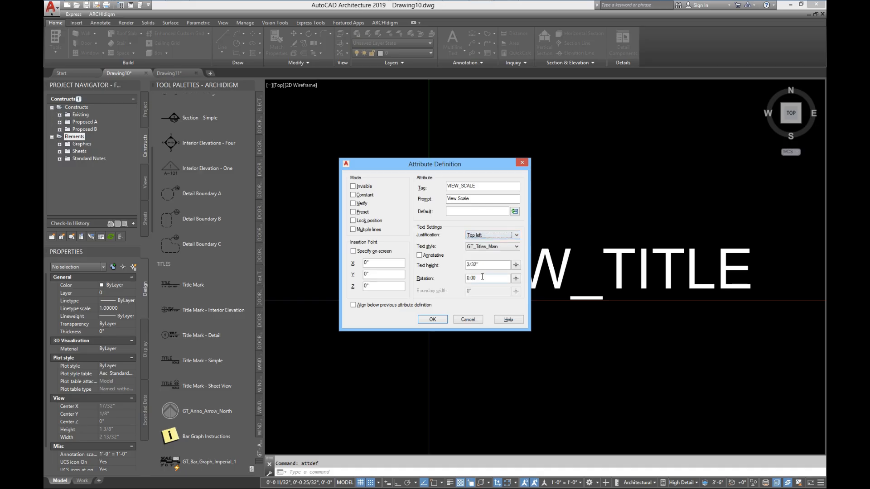
drag(494, 265, 390, 271)
text(1/8)
key(Tab)
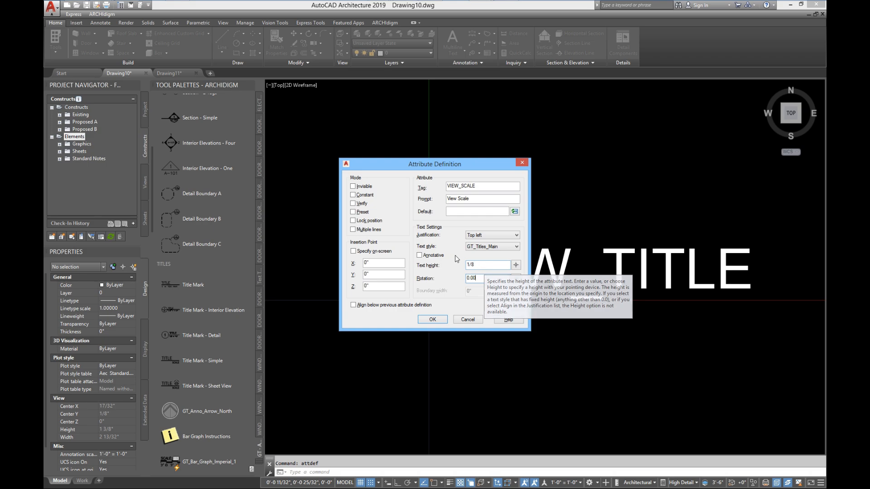
click(483, 265)
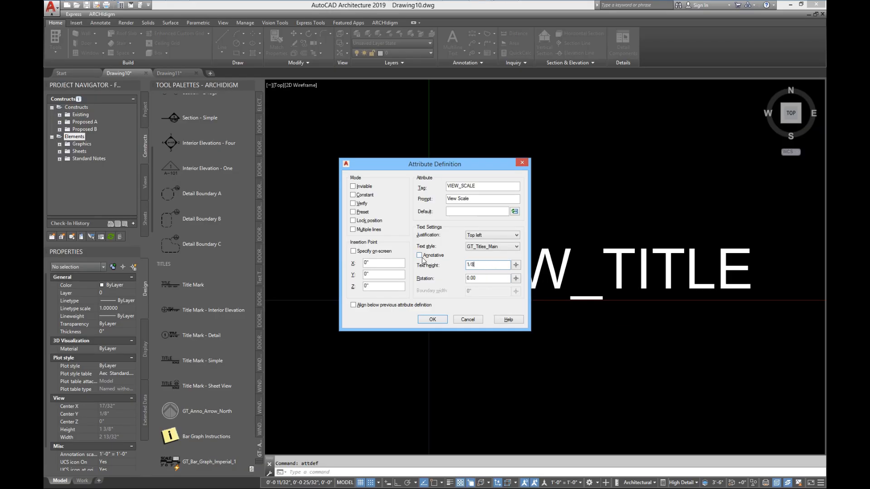
Give VIEW_SCALE a ViewportScale placeholder field in the #" = 1'-0" format as its default and place the attribute at the origin
right_click(456, 211)
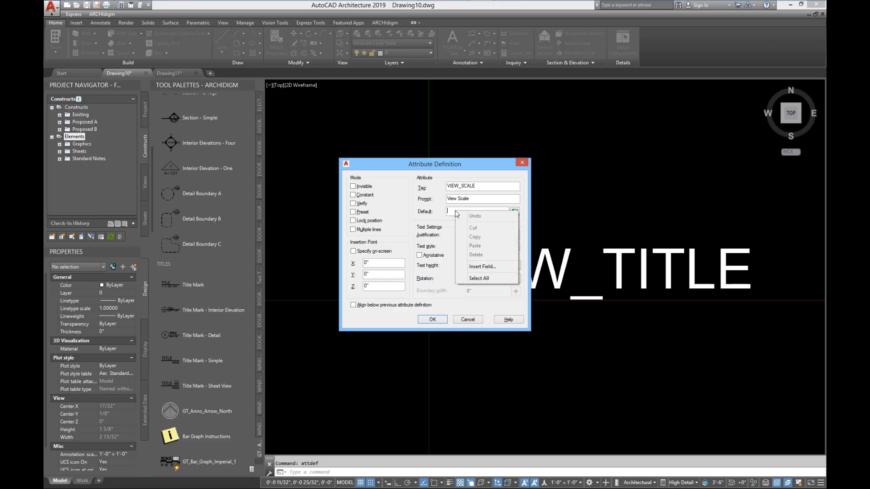
click(482, 266)
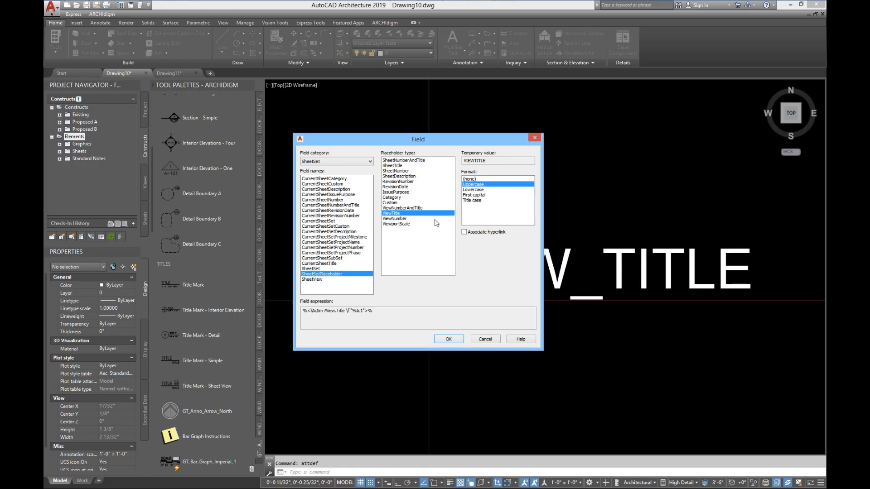
click(397, 224)
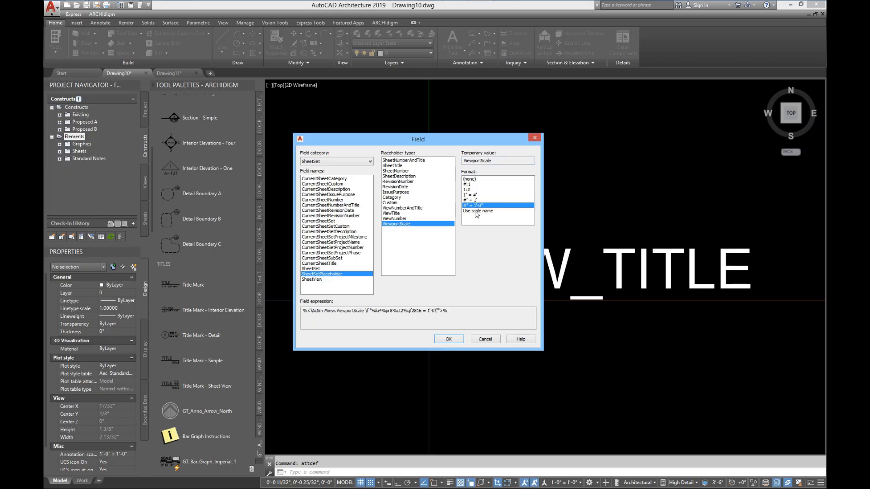
click(447, 339)
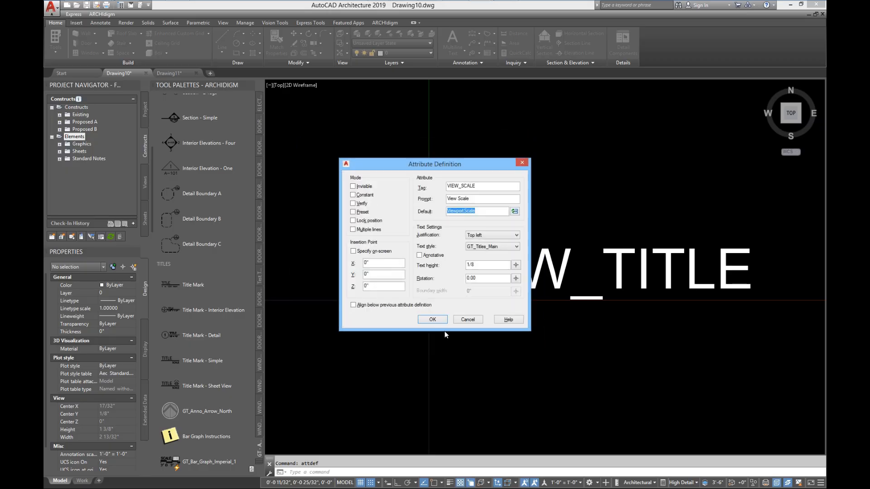
click(441, 320)
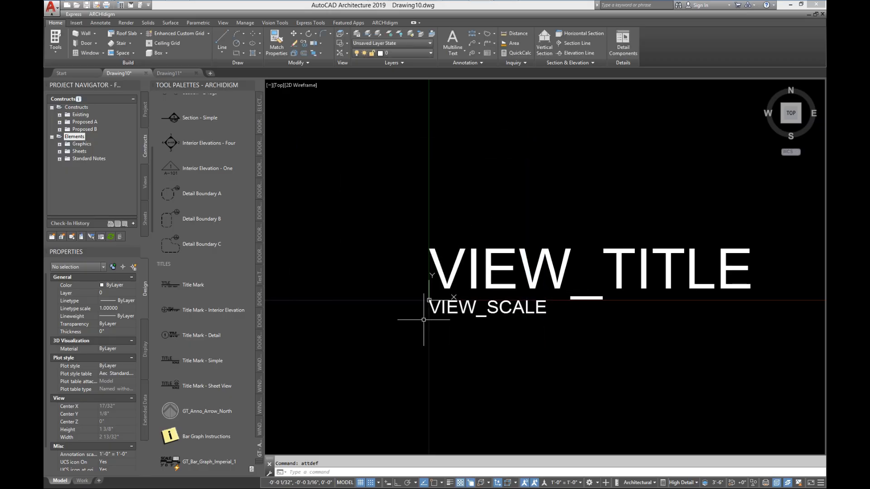
Change the text style of the placed VIEW_SCALE attribute to GT_Titles_Scale
click(453, 314)
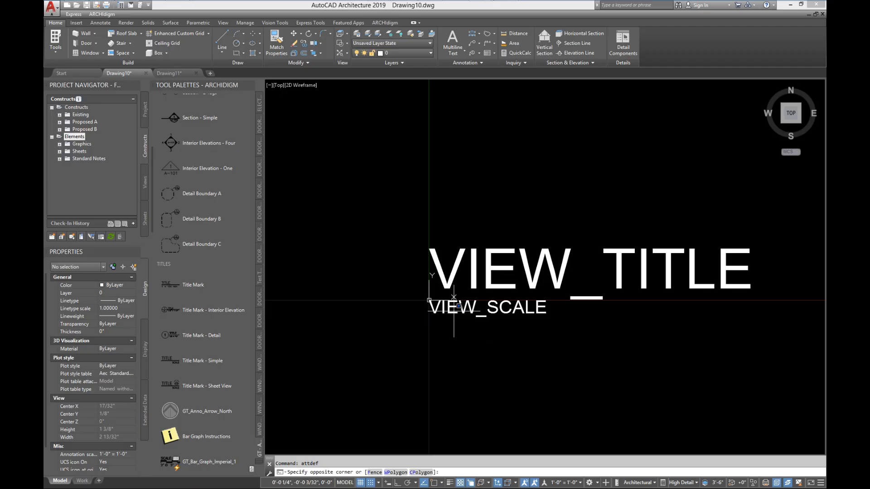
click(433, 293)
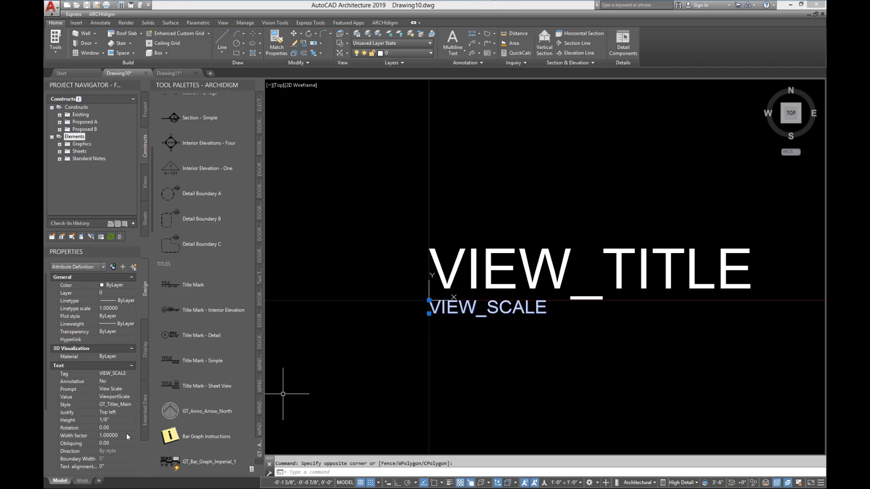
click(126, 406)
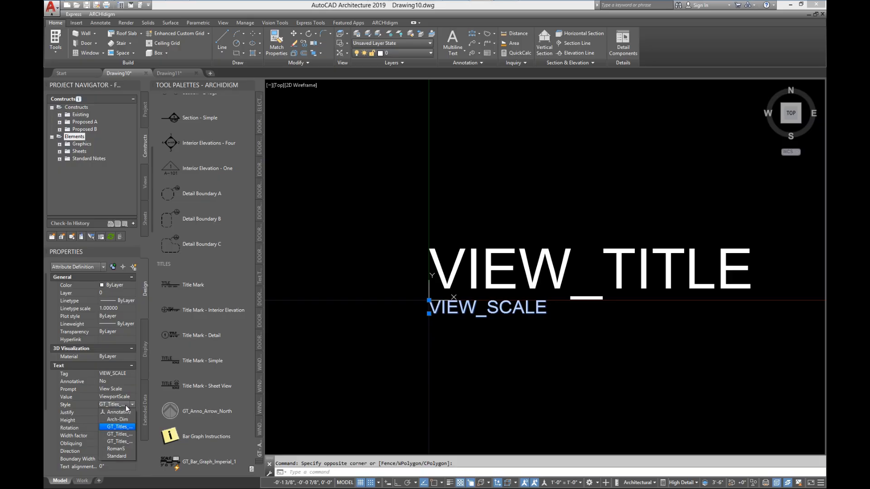
click(123, 434)
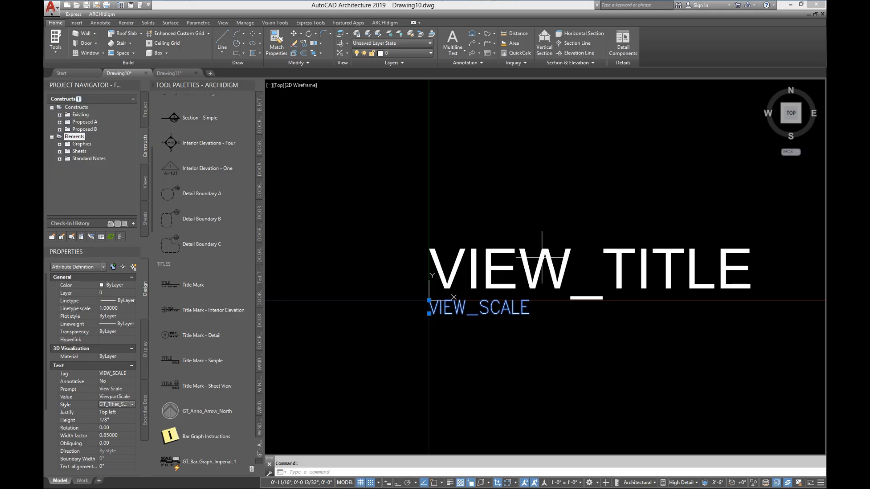
Start a third attribute definition with the tag VIEW_HEADER, the prompt View Header and its position locked
key(Escape)
text(attdef)
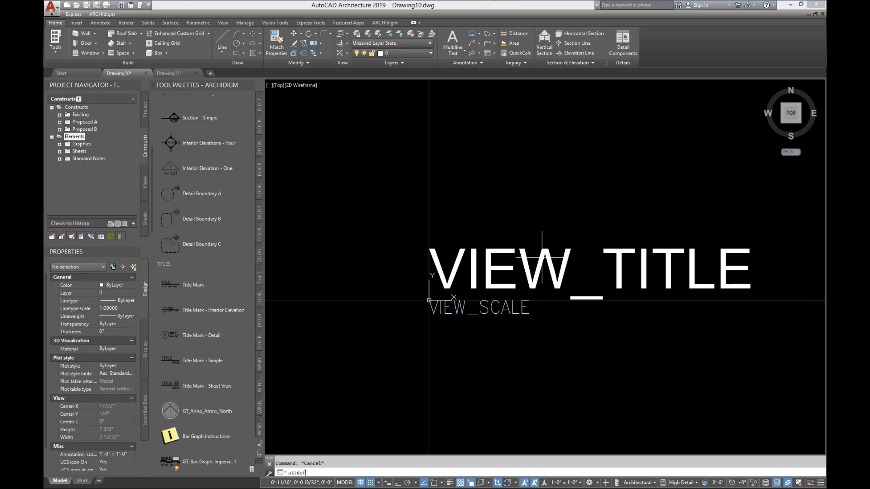
key(Return)
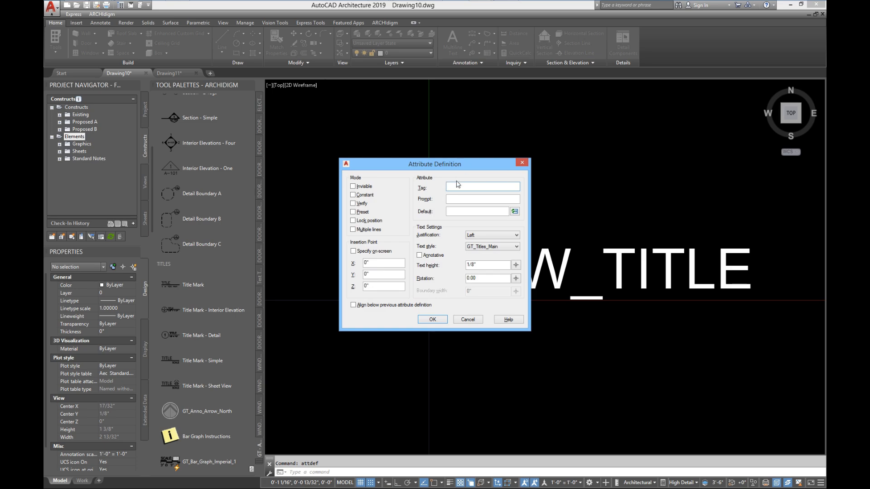
text(VIEW_HEADER)
click(463, 201)
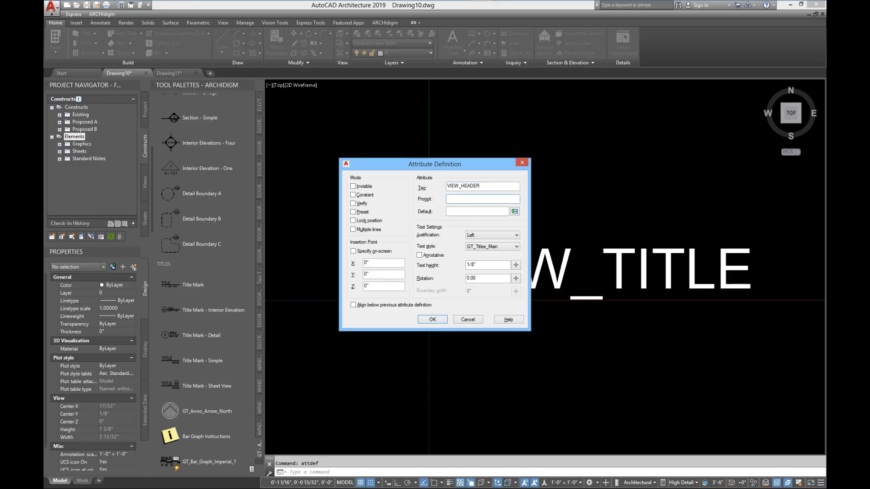
text(View Header)
click(355, 221)
Set the VIEW_HEADER attribute's justification to Bottom left and its text style to GT_Titles_Sub
click(477, 237)
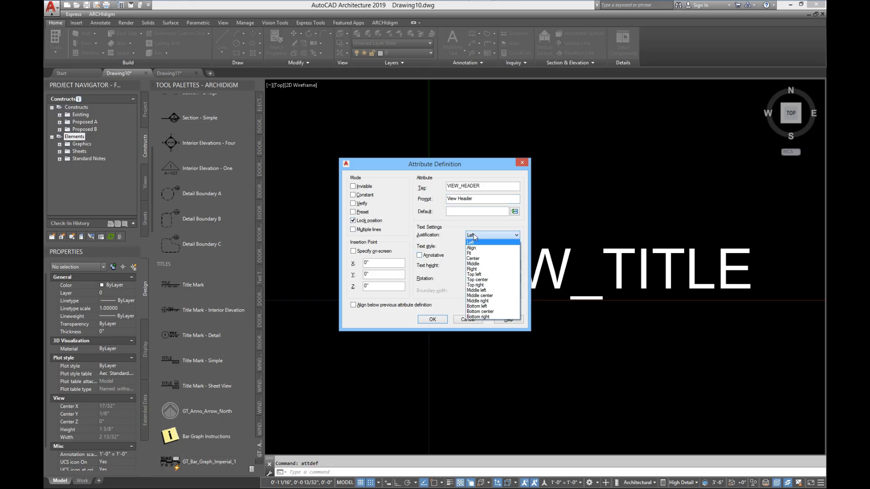
click(483, 306)
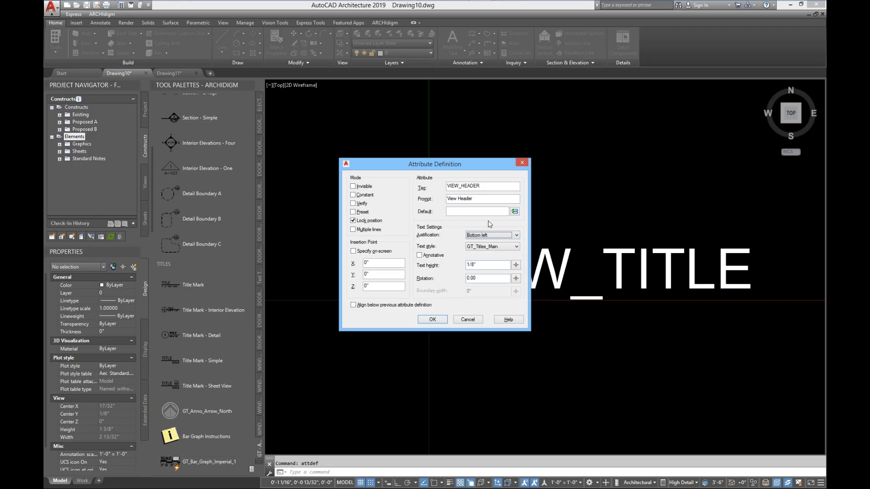
click(492, 248)
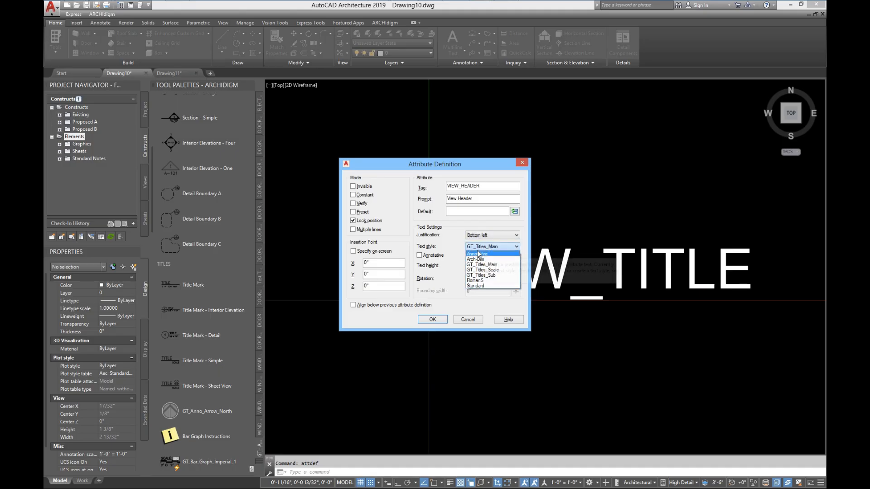
click(493, 276)
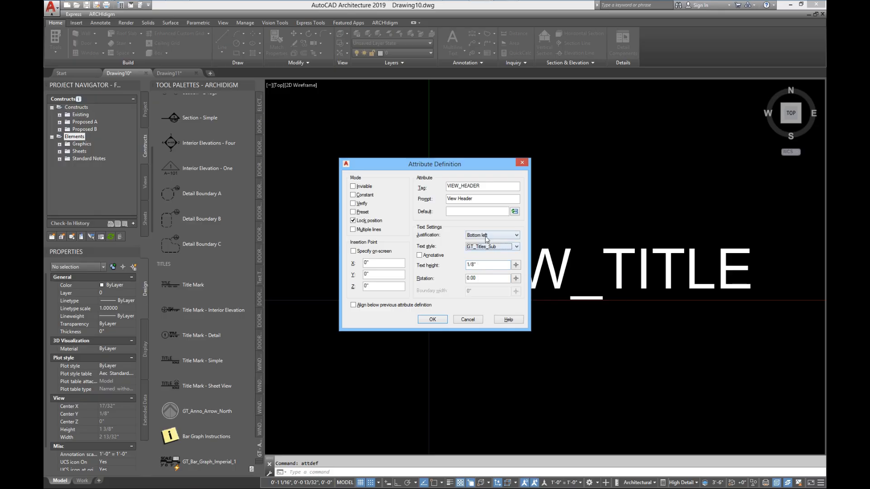
click(473, 212)
text(e)
text(EXIST ING)
drag(476, 211, 379, 226)
text(PROPOSED)
double_click(452, 213)
key(BackSpace)
Place VIEW_HEADER at the origin with an empty default and move it straight up to sit above VIEW_TITLE
click(426, 319)
scroll(432, 293, up, 4)
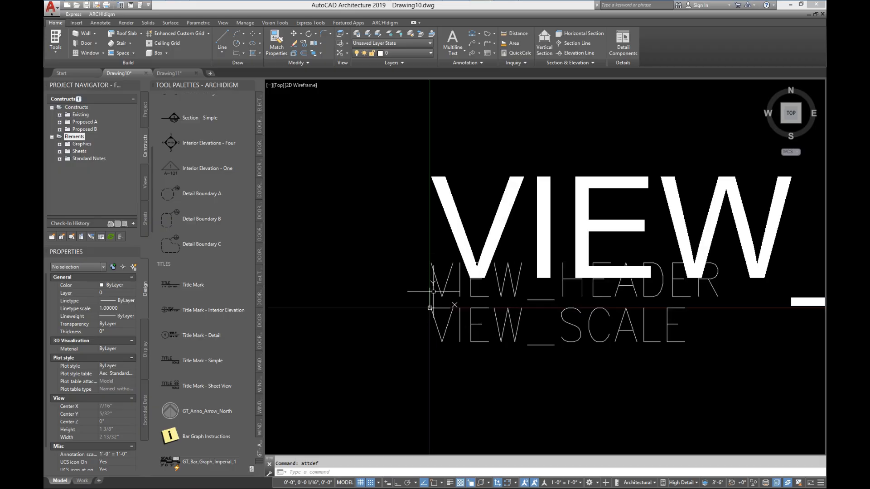
click(432, 295)
text(m)
key(Return)
click(396, 308)
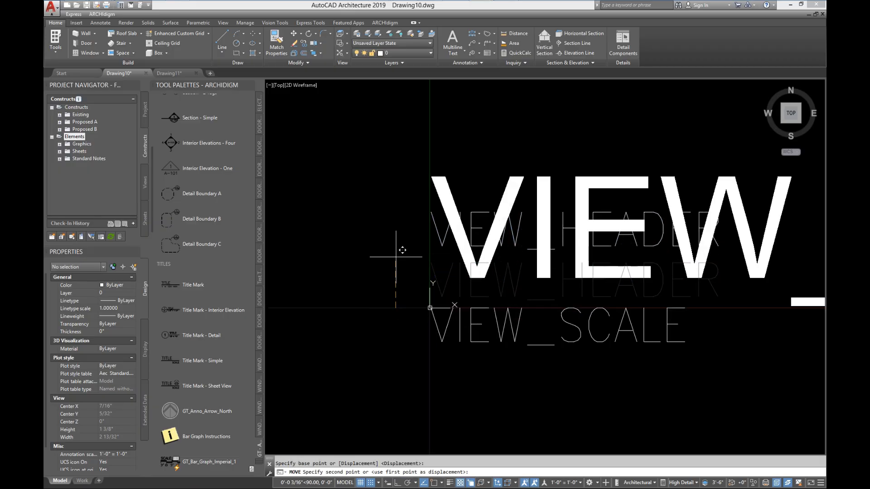
click(395, 173)
scroll(408, 260, down, 4)
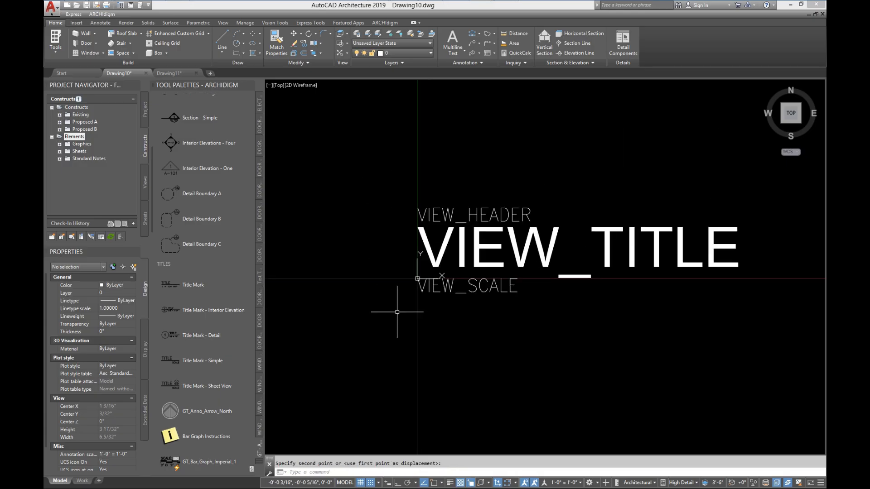
Set the color, linetype and lineweight of all three attribute definitions to ByBlock
middle_drag(396, 312, 361, 334)
click(515, 355)
click(454, 181)
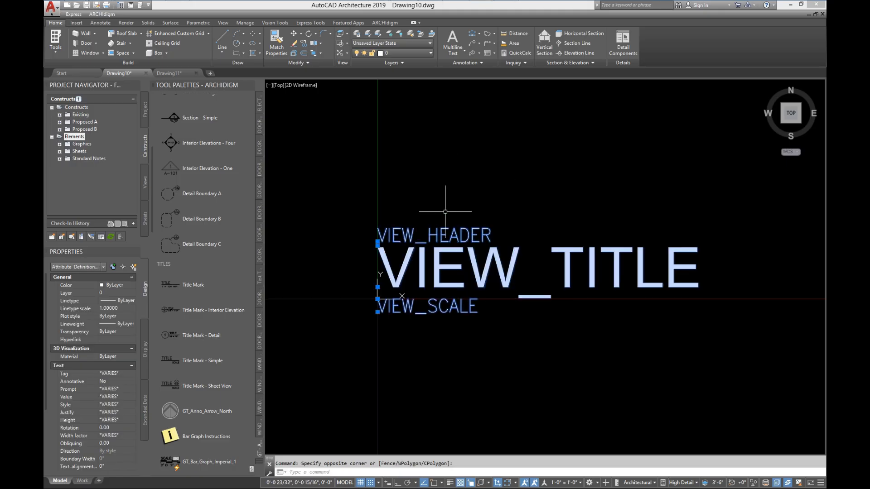
click(120, 285)
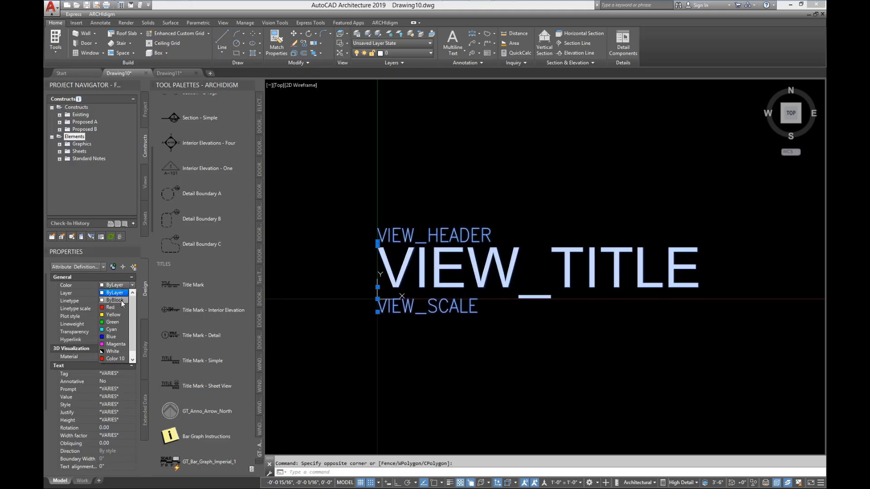
click(115, 300)
click(123, 301)
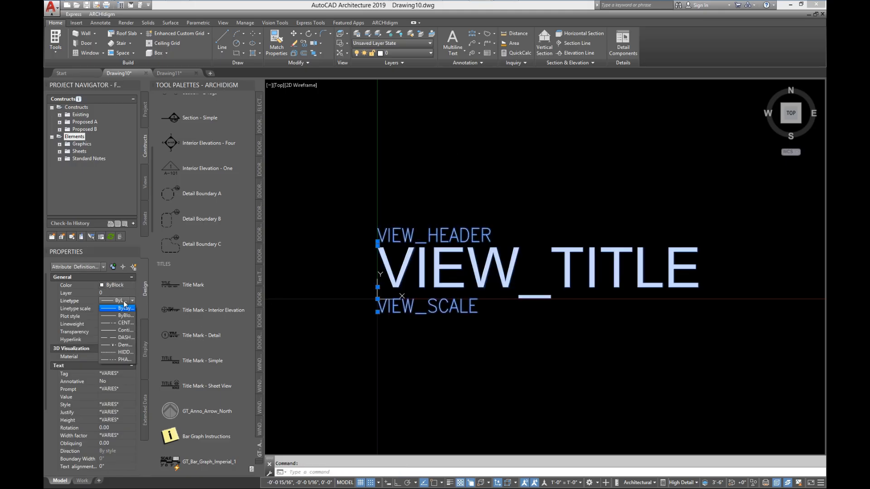
click(126, 316)
click(124, 323)
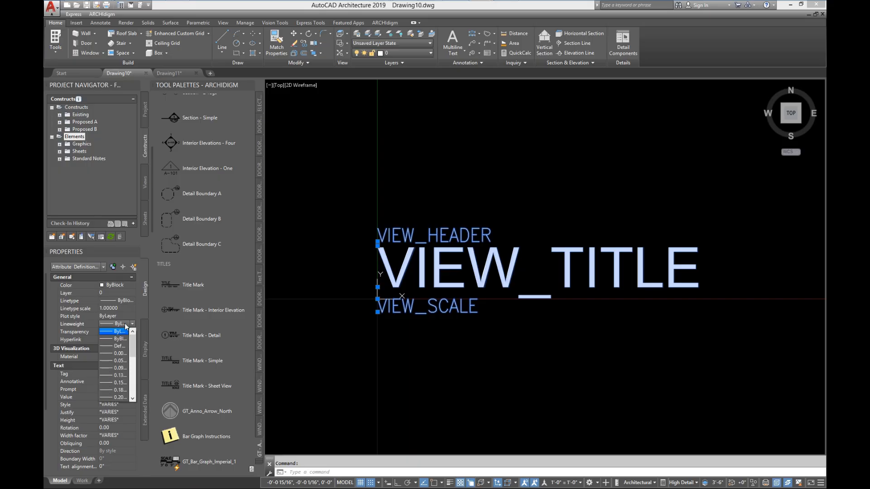
click(126, 338)
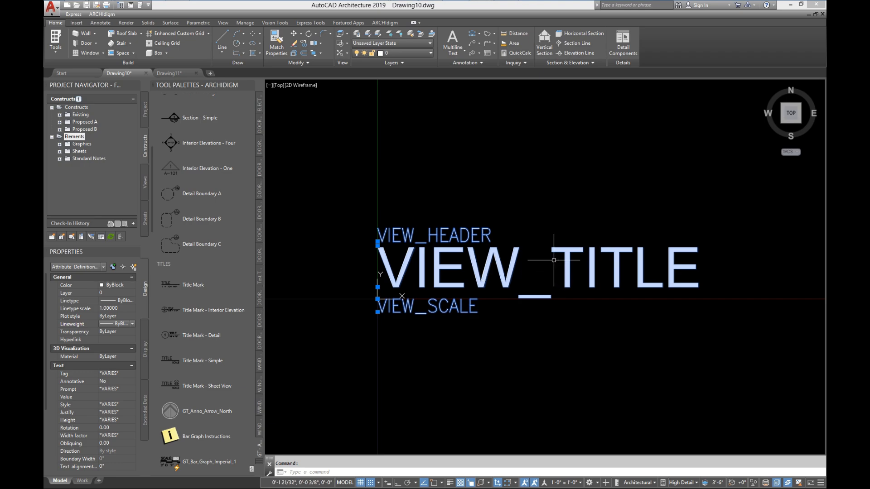
key(Escape)
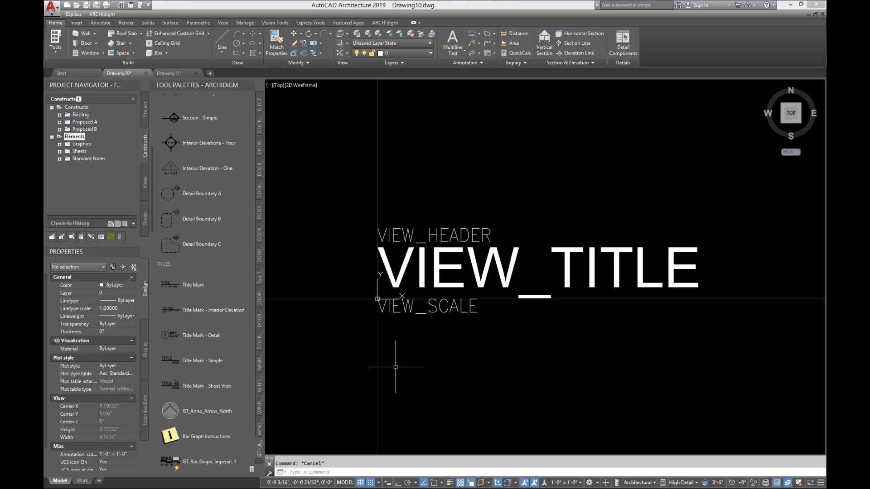
Examine the annotation plot size in the drawing's scale setup and calculate the scale factor that is its reciprocal
text(UNITS)
key(Return)
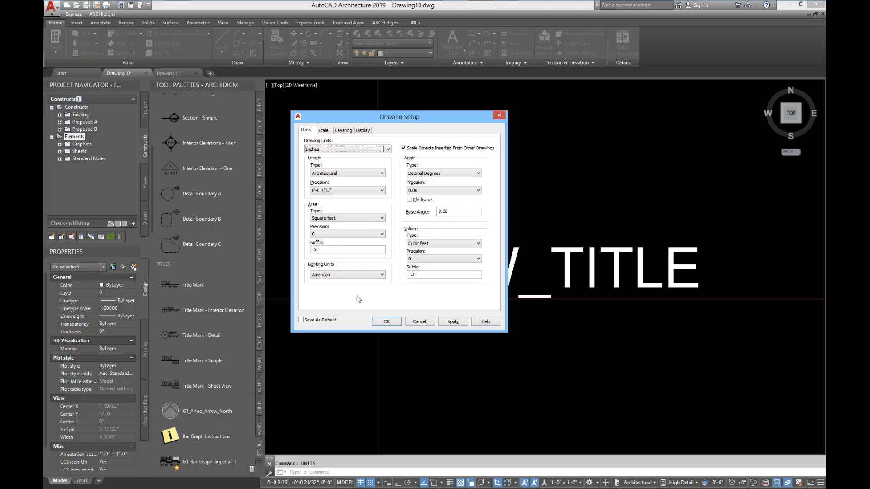
click(323, 131)
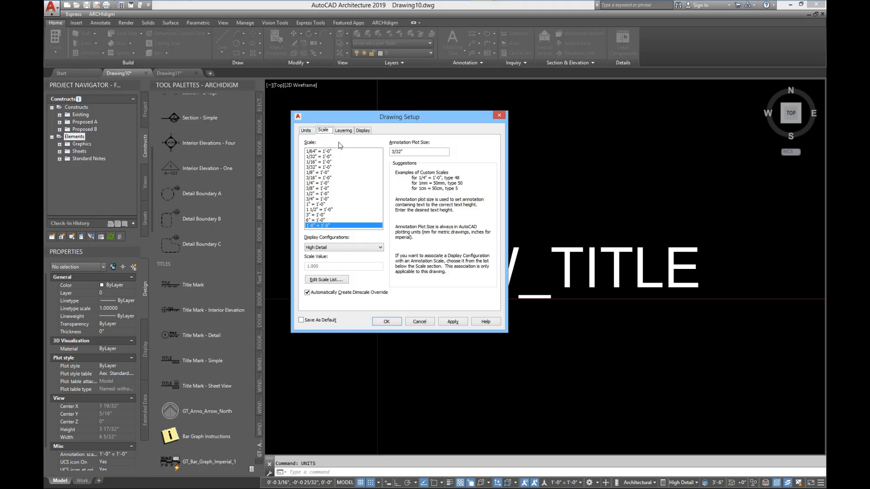
double_click(412, 152)
click(408, 152)
double_click(411, 152)
click(419, 152)
double_click(408, 151)
click(405, 9)
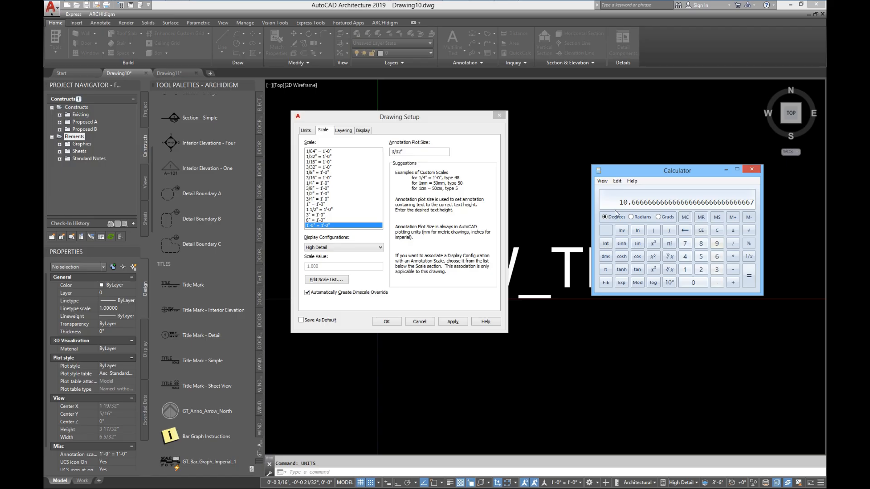
click(575, 206)
click(386, 321)
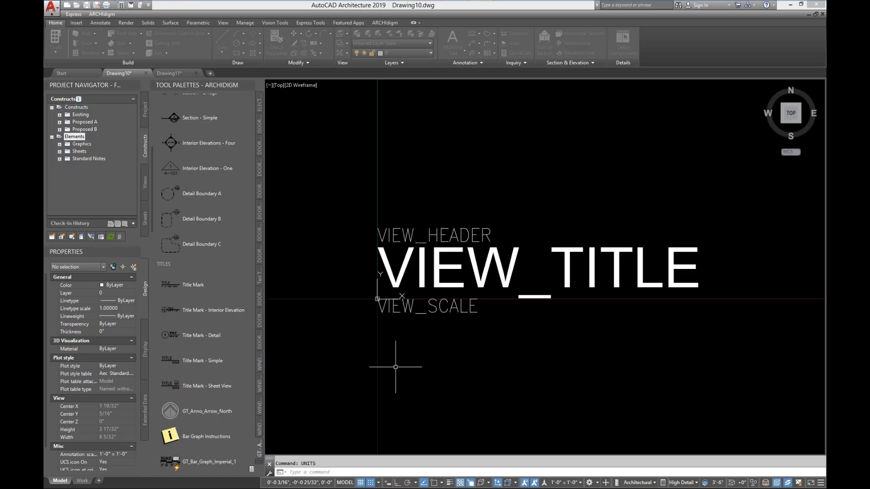
Scale all three attribute definitions by a factor of 10.667 about the base point 0,0
text(sc)
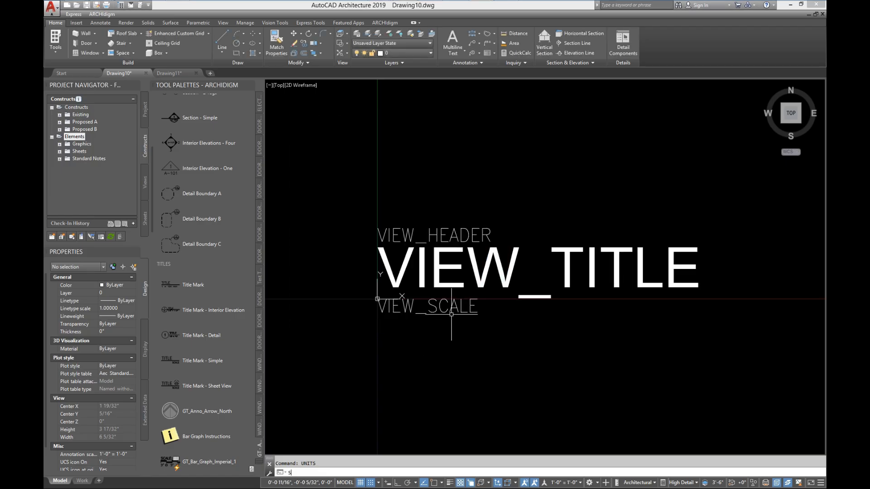
key(Return)
click(493, 328)
click(335, 212)
key(Return)
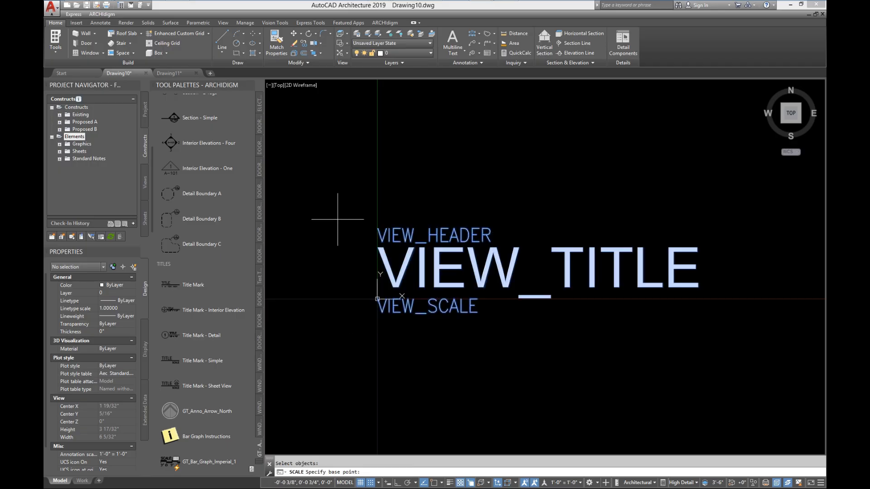
text(0,0)
key(Return)
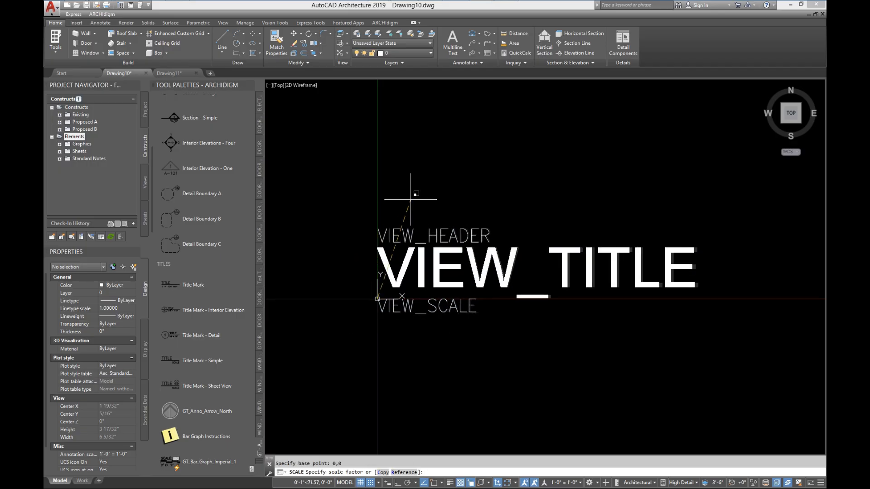
text(10.667)
key(Return)
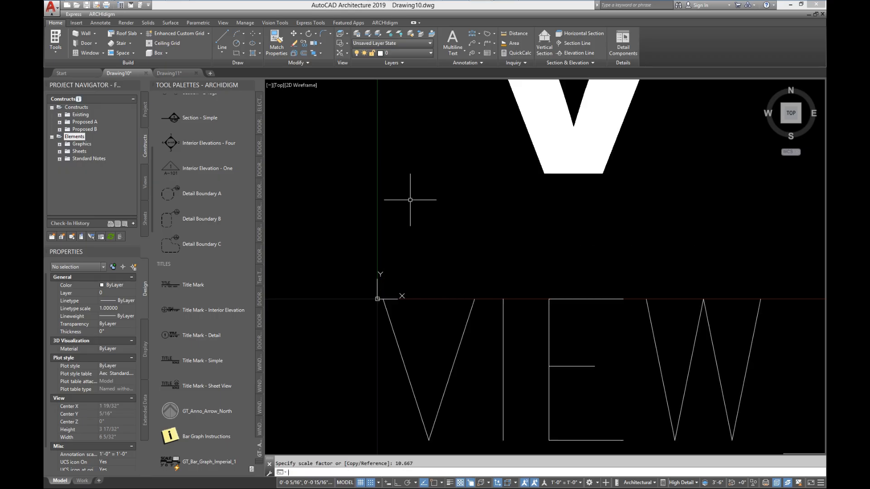
middle_click(381, 190)
middle_click(381, 191)
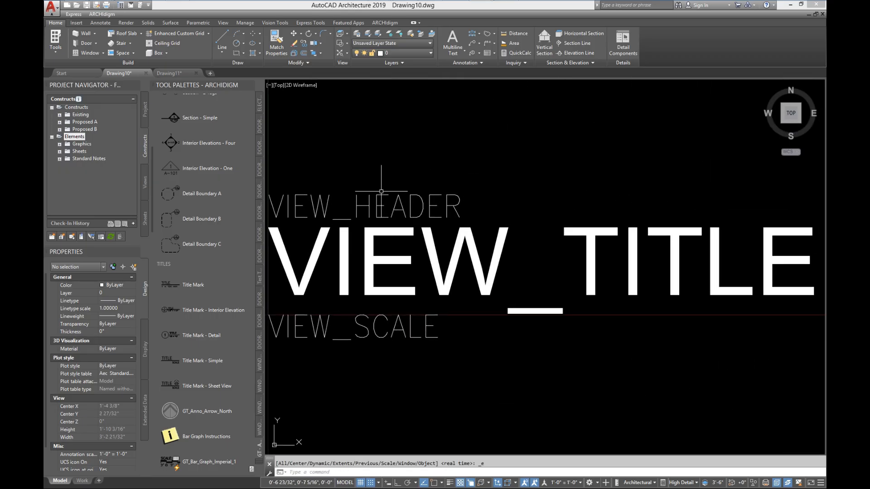
scroll(454, 251, down, 2)
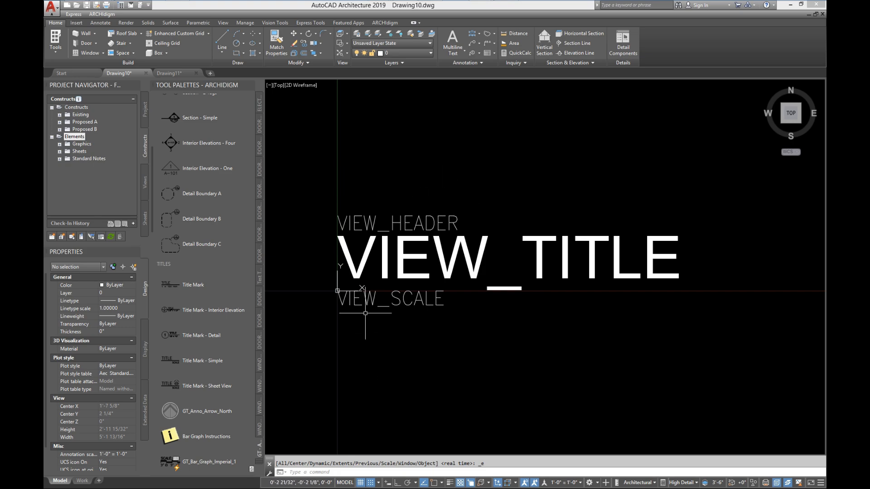
Start a block definition named Title_Mark_Example_1 with its base point at the origin
text(B)
key(Return)
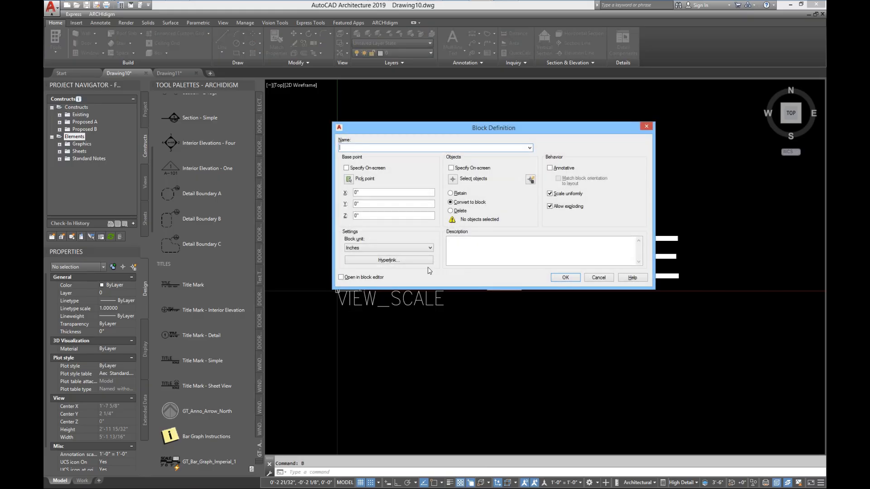
text(t)
text(Title)
text(M)
key(ctrl+a)
text(rk)
text(Title_Mark)
text(_Examp)
drag(421, 125, 539, 81)
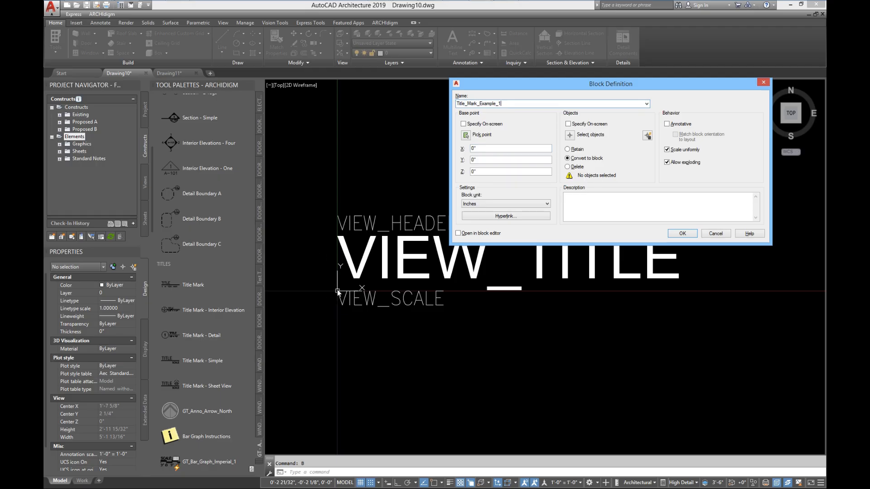
drag(528, 86, 414, 163)
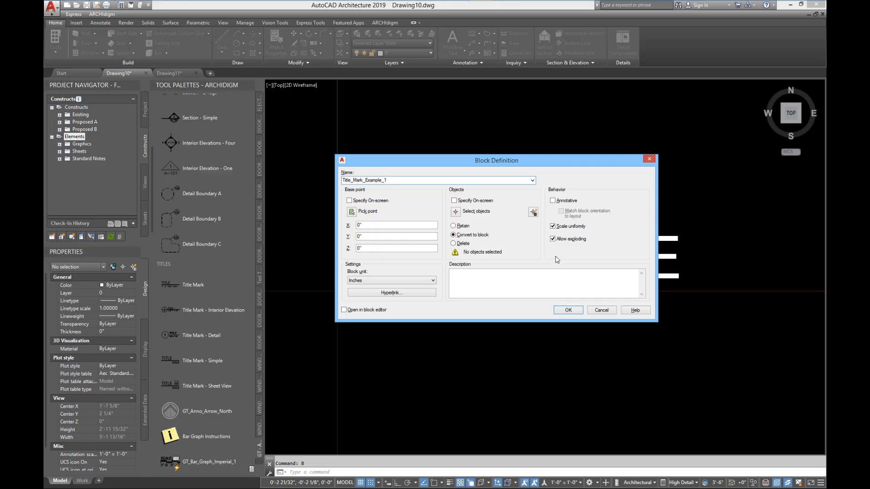
Make the block annotative and create it from the VIEW_HEADER, VIEW_TITLE and VIEW_SCALE attributes
click(567, 202)
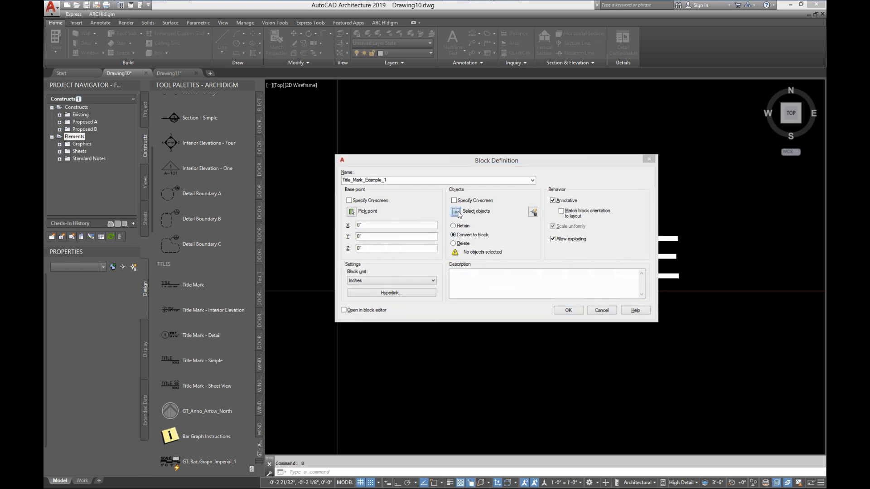
click(455, 211)
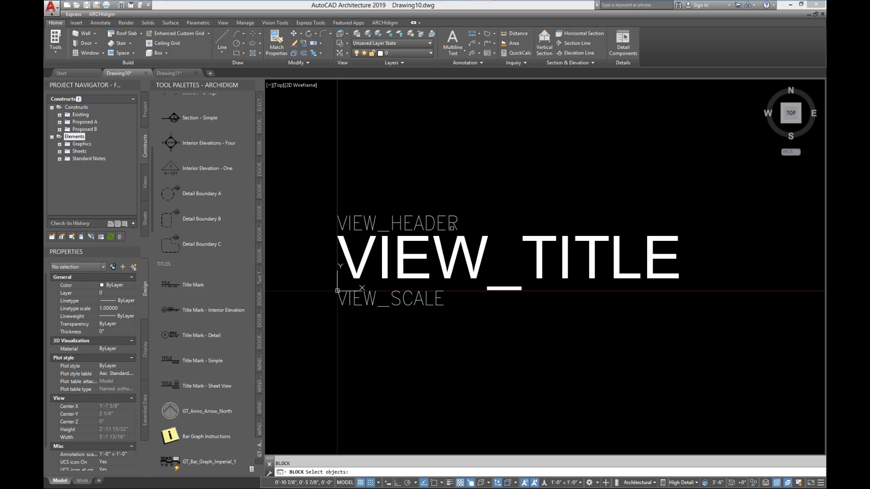
click(436, 222)
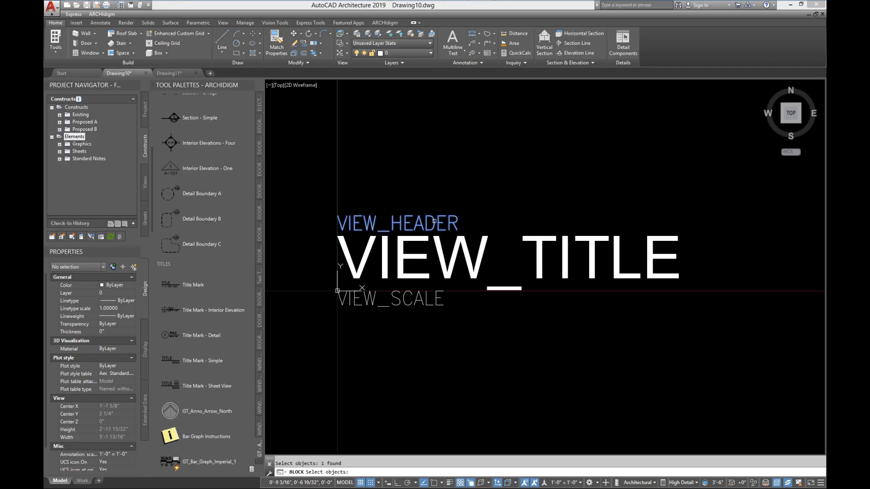
click(451, 274)
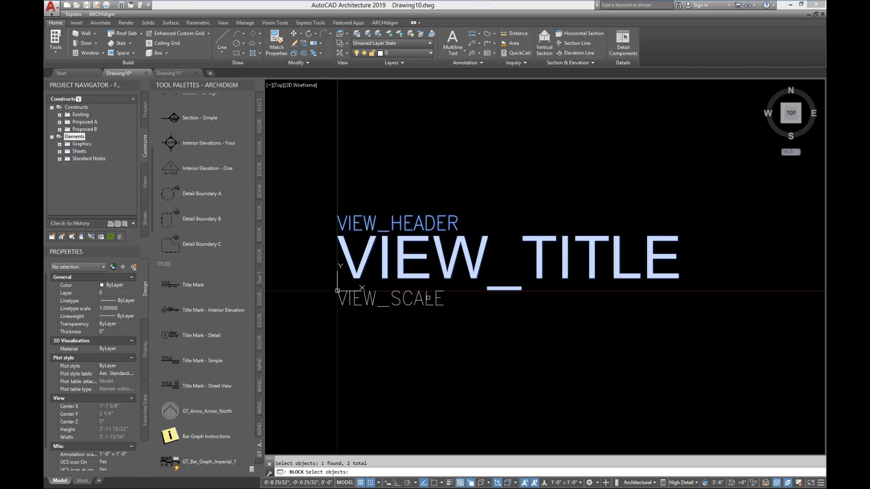
click(427, 297)
key(Return)
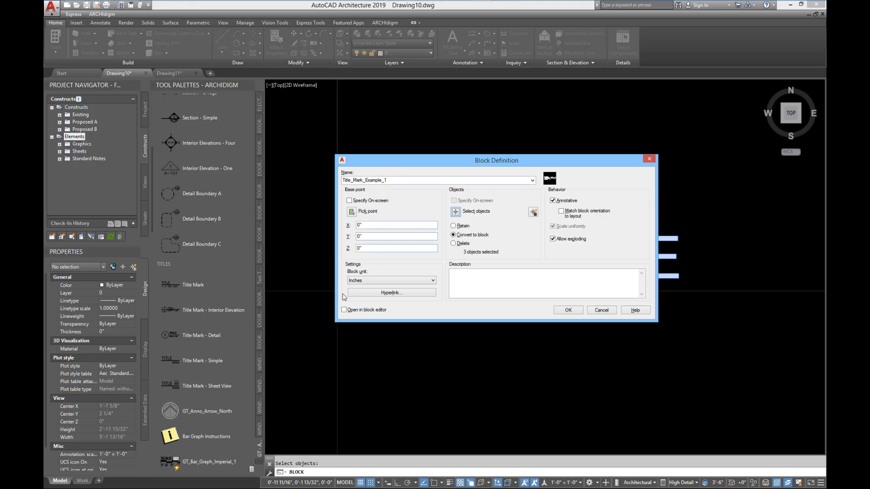
click(567, 310)
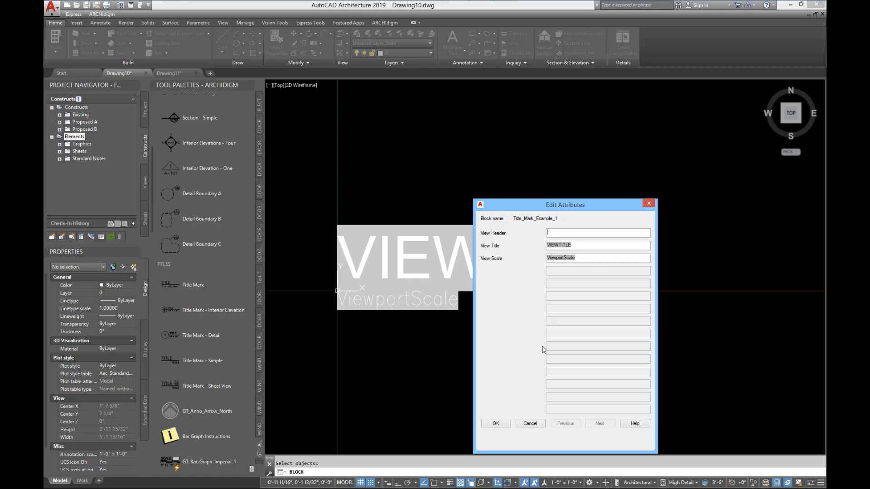
Accept the default attribute values for the new Title_Mark_Example_1 block reference
click(496, 424)
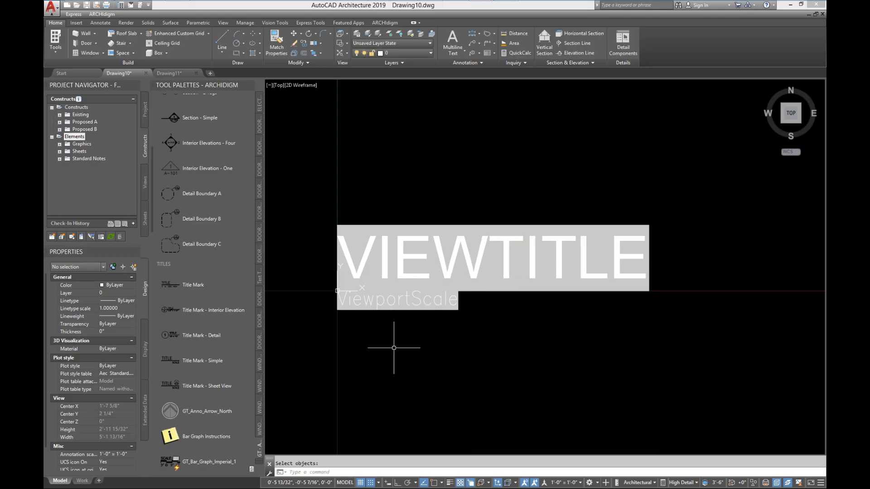
middle_drag(395, 349, 422, 287)
middle_drag(355, 178, 358, 201)
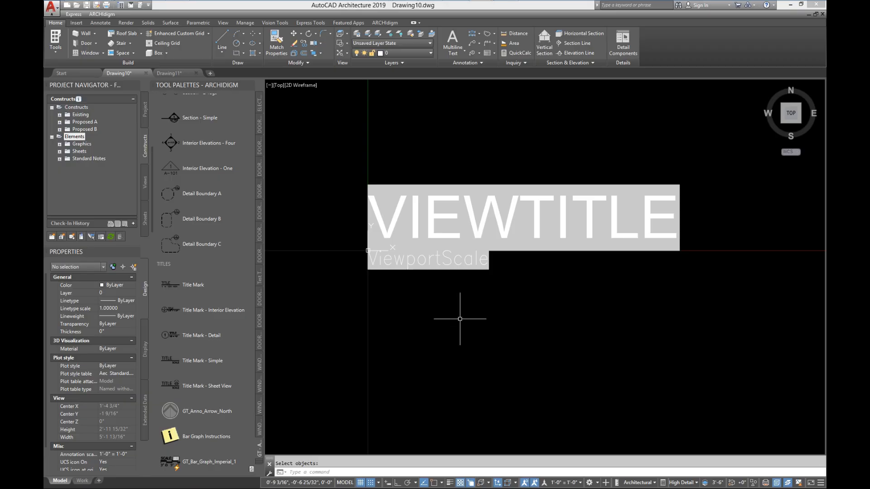
Save the drawing as Title_Mark_Standards_1.dwg in the C: drive's Temp folder, replacing the existing file
click(51, 11)
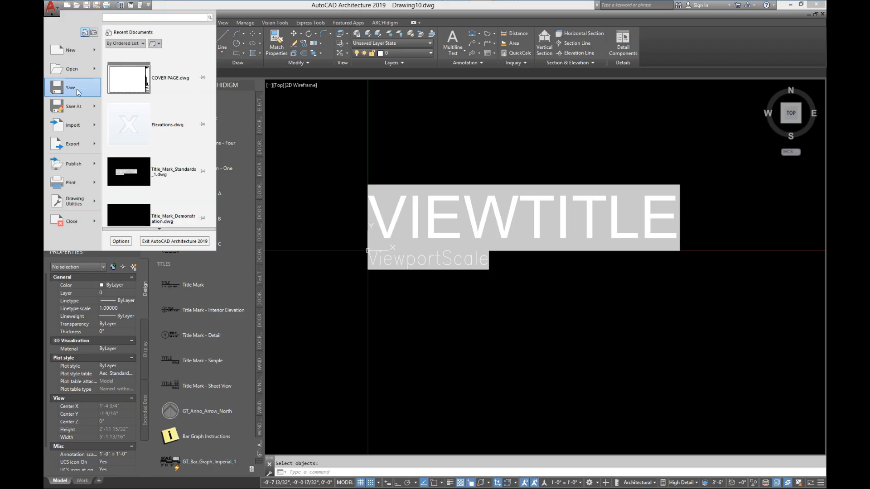
click(78, 106)
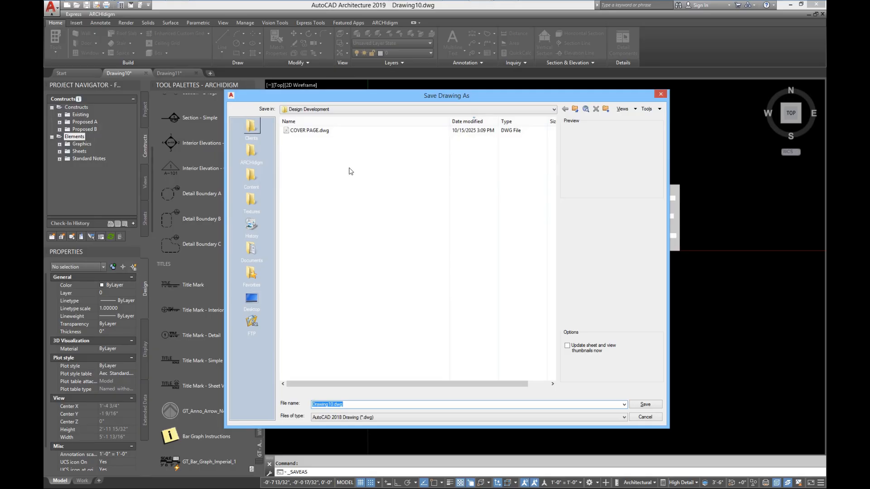
click(340, 109)
click(322, 136)
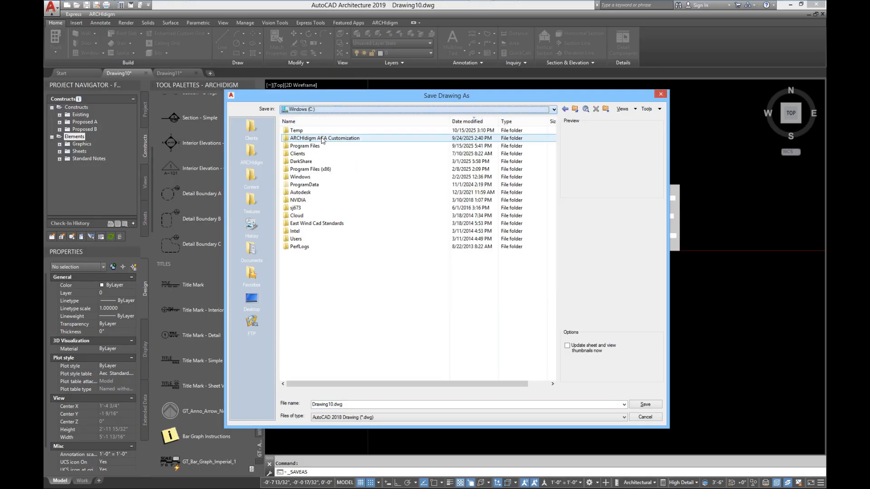
double_click(301, 131)
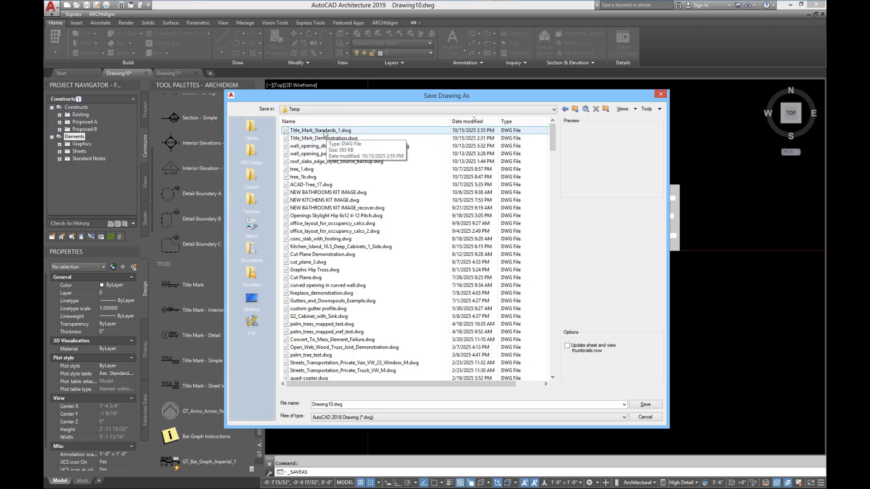
click(324, 131)
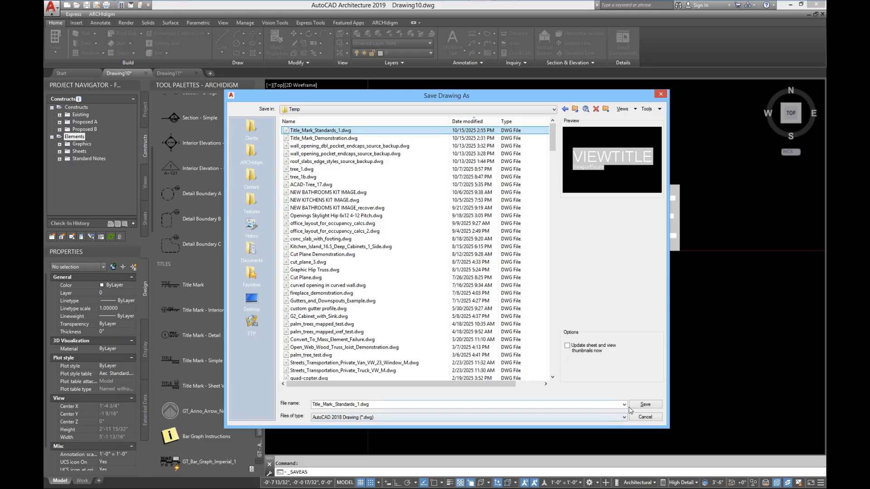
click(644, 405)
click(424, 282)
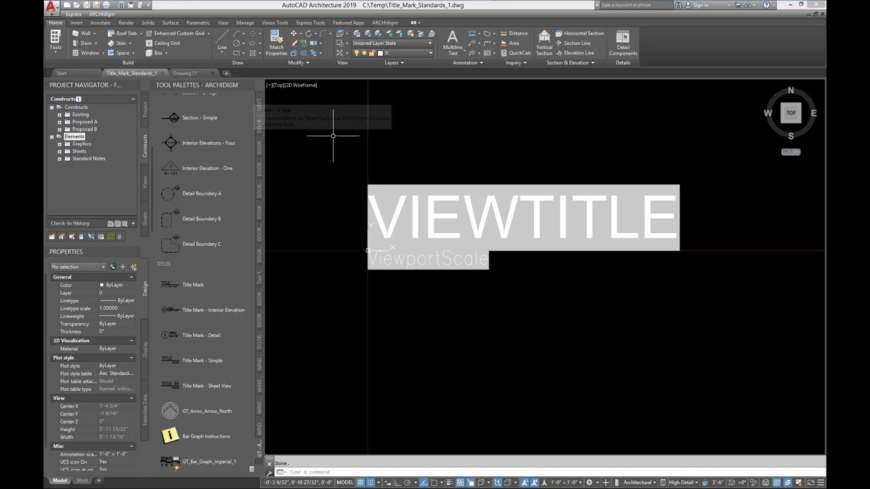
Check the title mark block reference's properties, clear the selection and close the Title_Mark_Standards_1 drawing
click(482, 195)
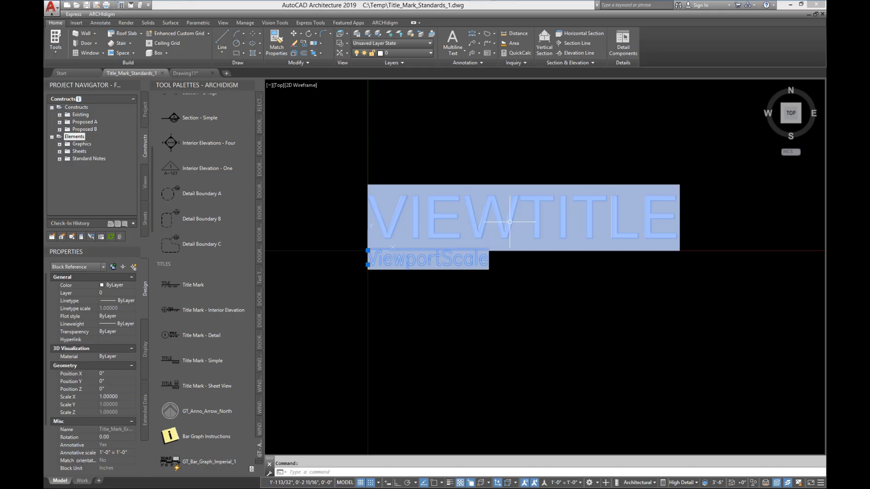
key(Escape)
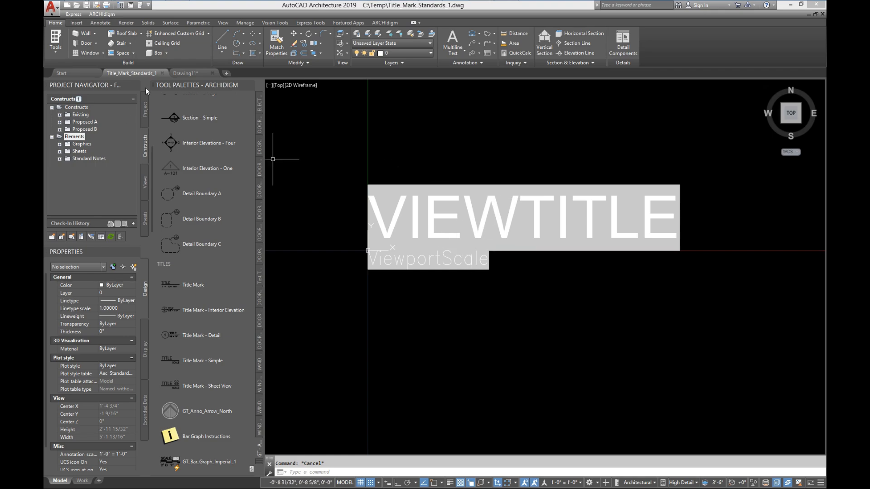
click(162, 73)
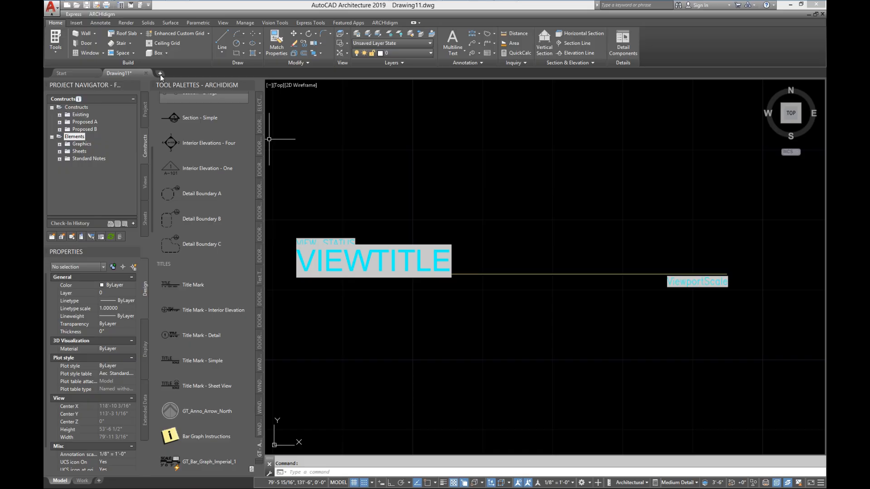
Start a new drawing and set its annotation scale to 1/4" = 1'-0"
click(160, 73)
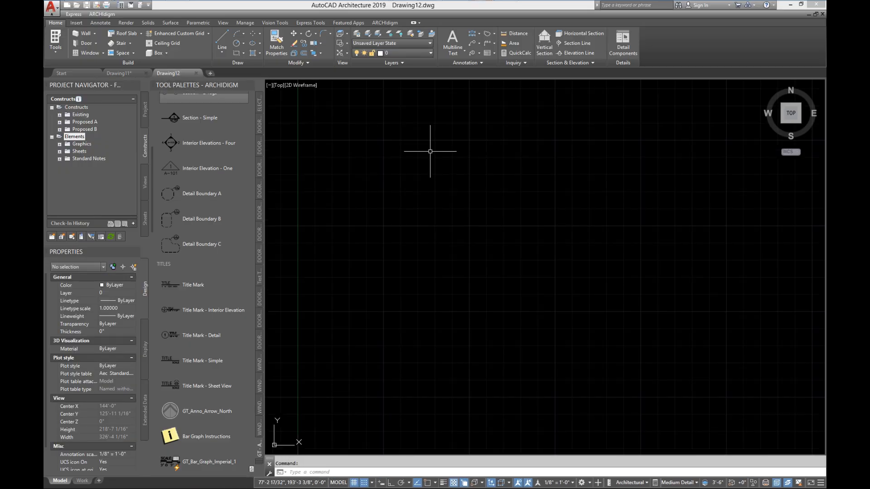
click(559, 483)
click(554, 362)
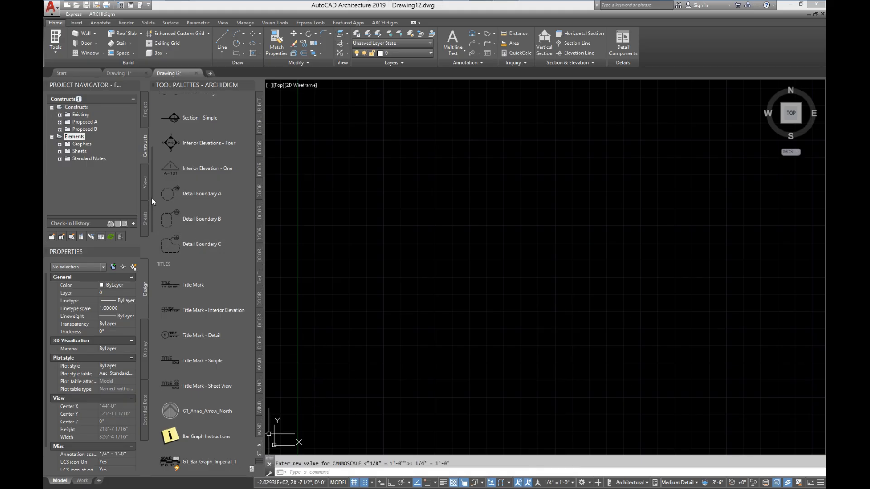
Switch the ARCHIdigm tool palette set to the Test 3 palette
drag(151, 197, 148, 217)
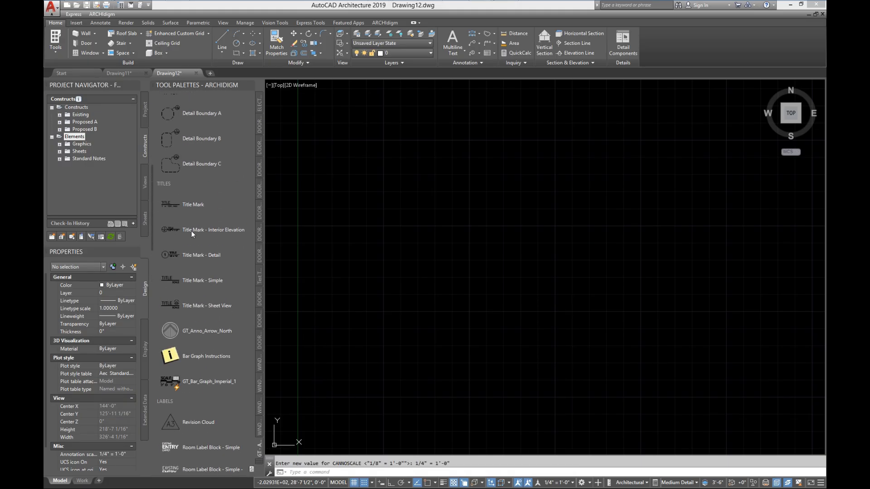
click(262, 461)
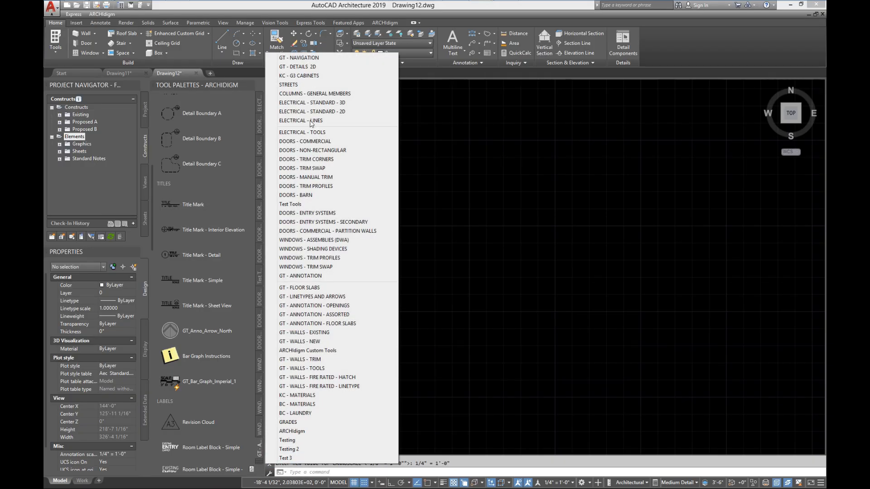
click(191, 85)
right_click(191, 85)
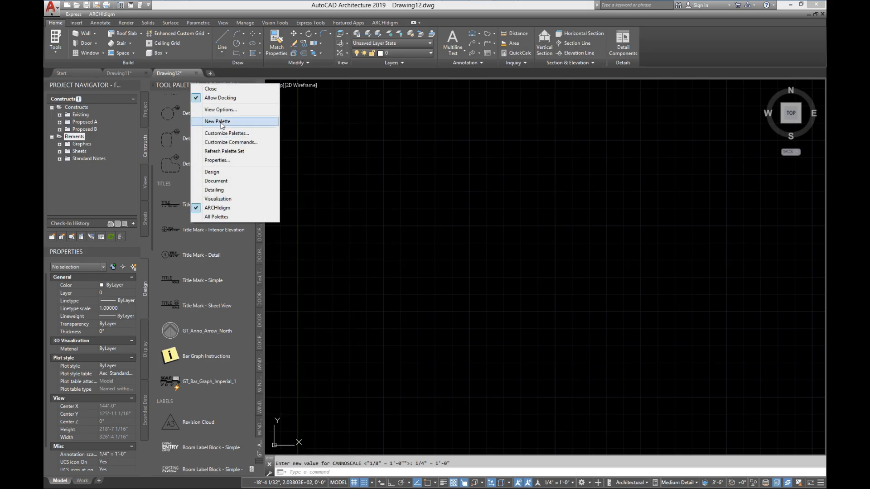
click(183, 87)
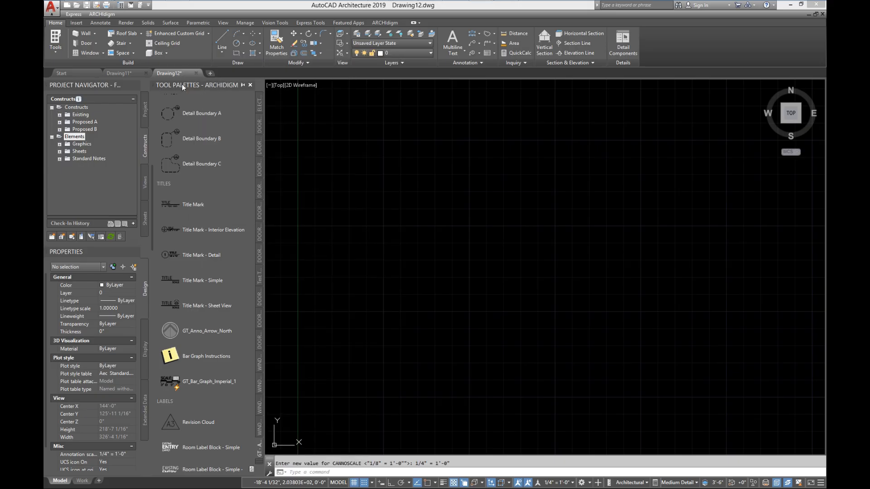
click(259, 462)
click(290, 459)
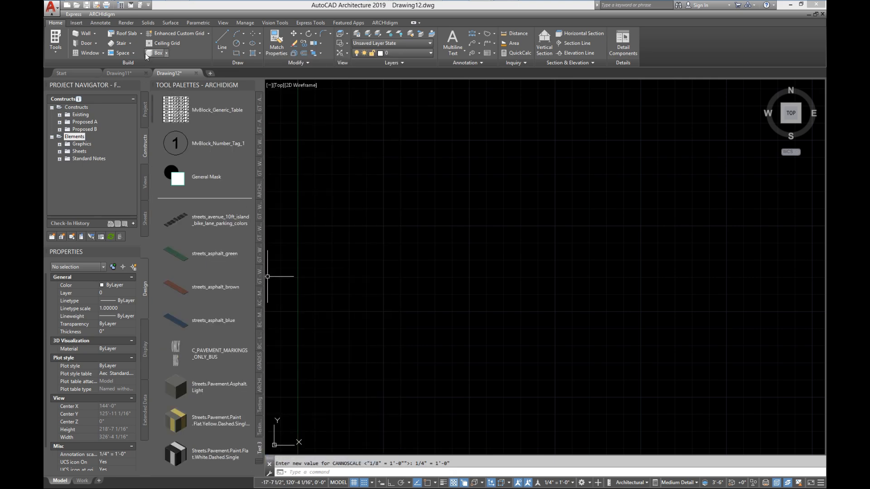
Delete the Title Mark Demonstration 1 tool from the end of the Test 3 palette
drag(151, 103, 148, 471)
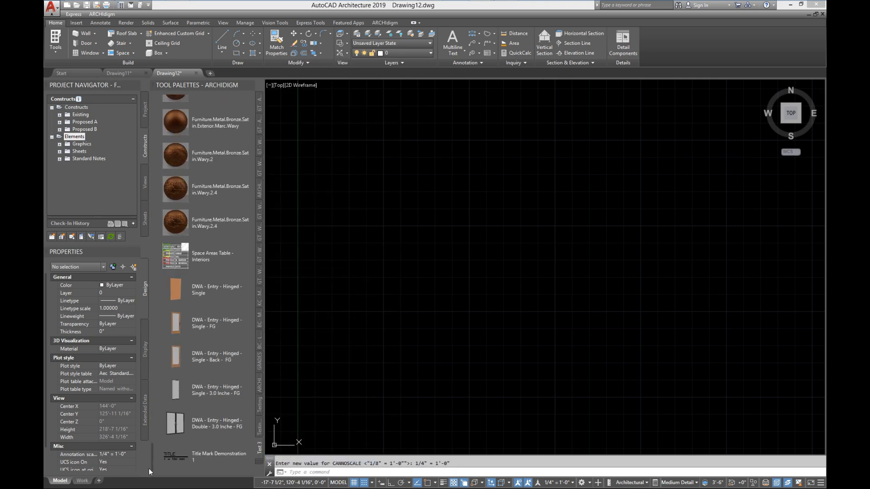
right_click(172, 457)
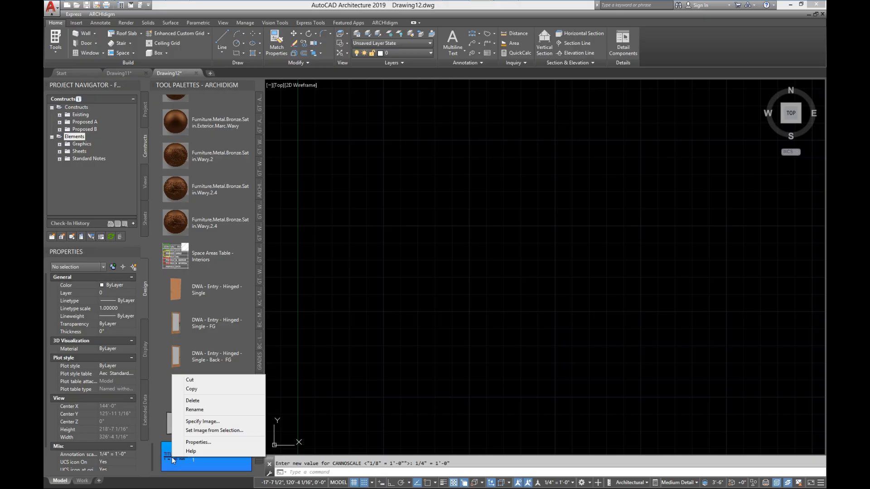
click(208, 400)
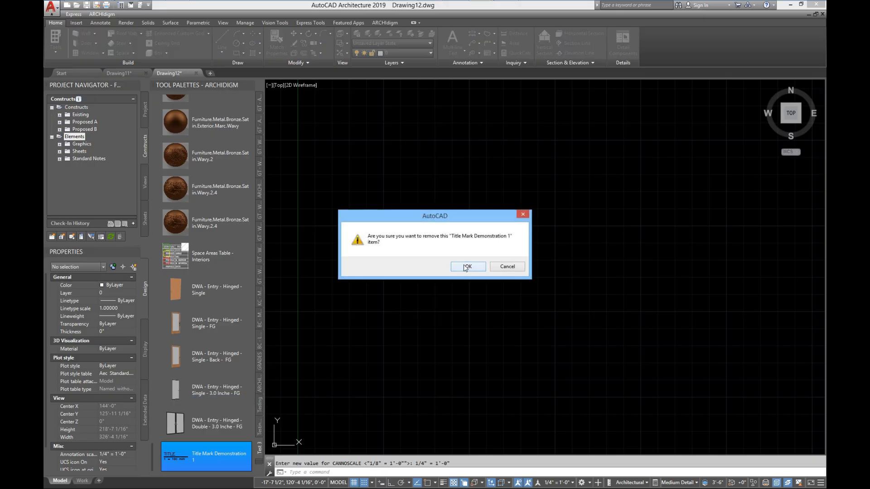
click(460, 271)
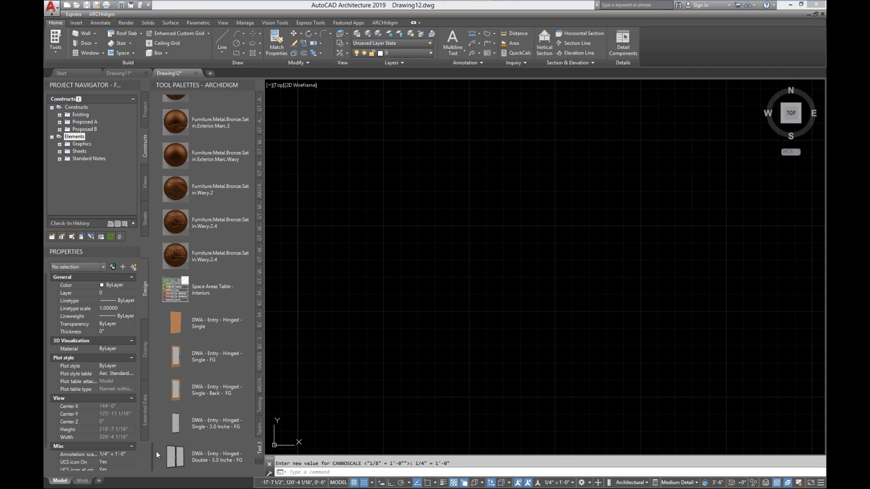
click(175, 467)
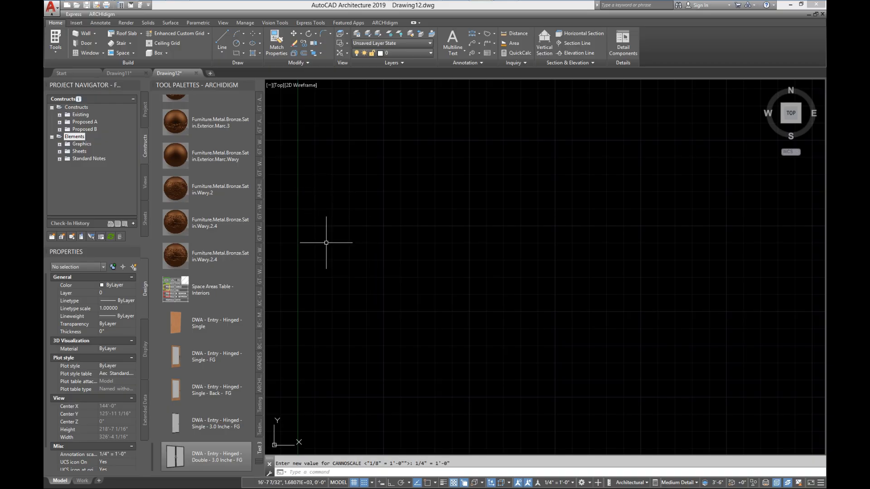
Open the Title Marks category of the Documentation Tool Catalog - Imperial in the Content Browser
key(ctrl+4)
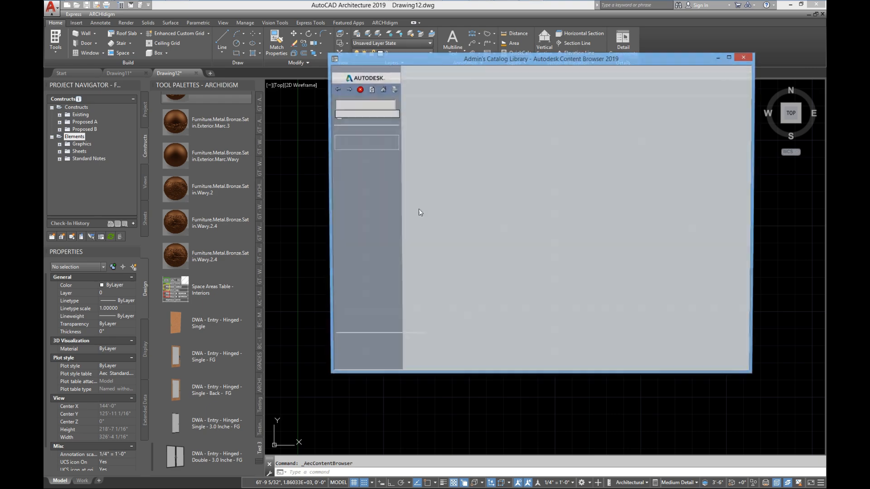
drag(494, 65, 437, 54)
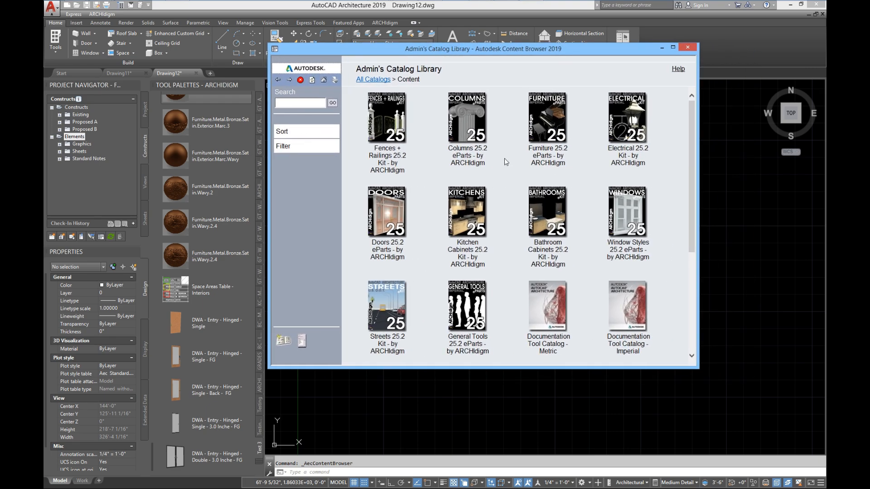
scroll(632, 347, down, 2)
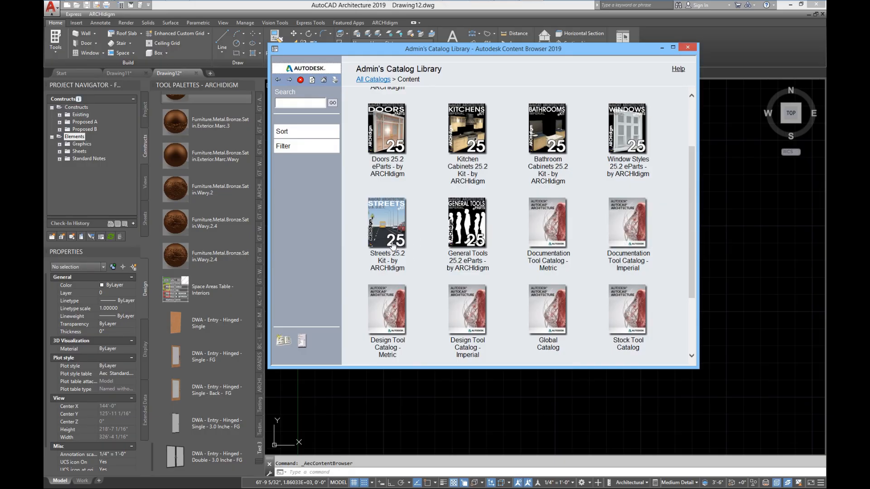
click(627, 230)
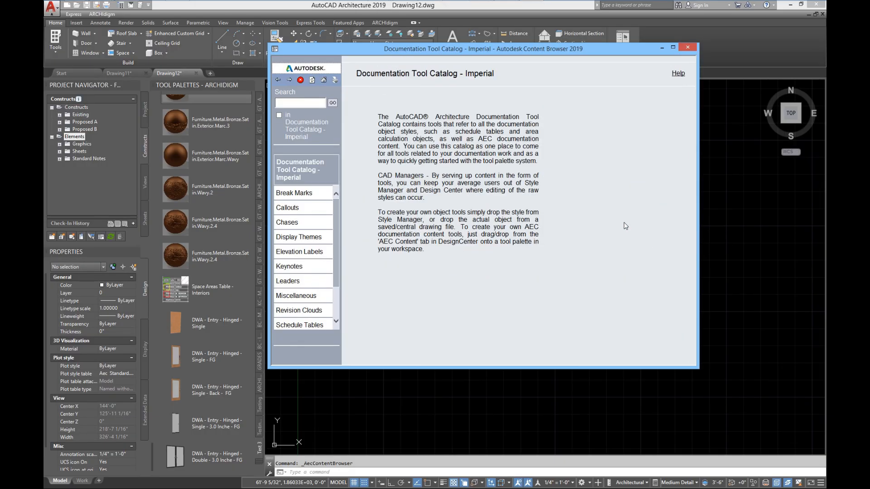
scroll(338, 227, down, 2)
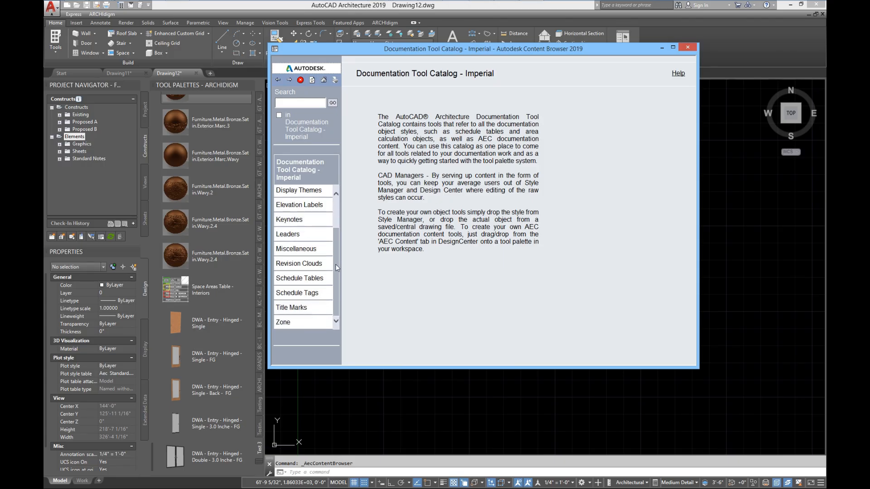
click(318, 310)
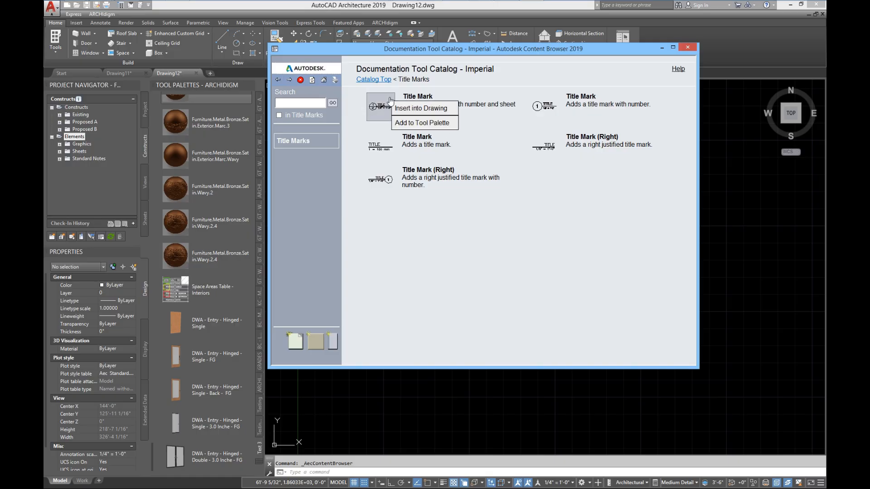
Add the plain left-justified Title Mark tool, without number or sheet reference, to the Test 3 palette
mouse_move(380, 107)
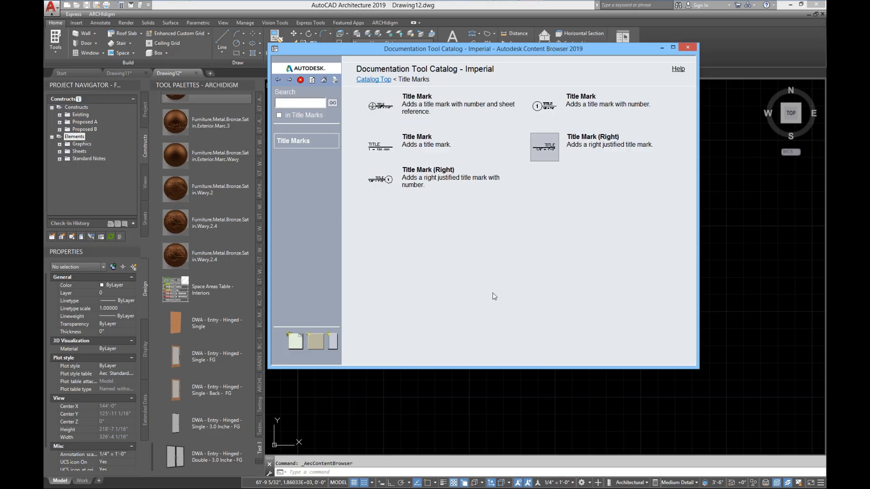
mouse_move(374, 152)
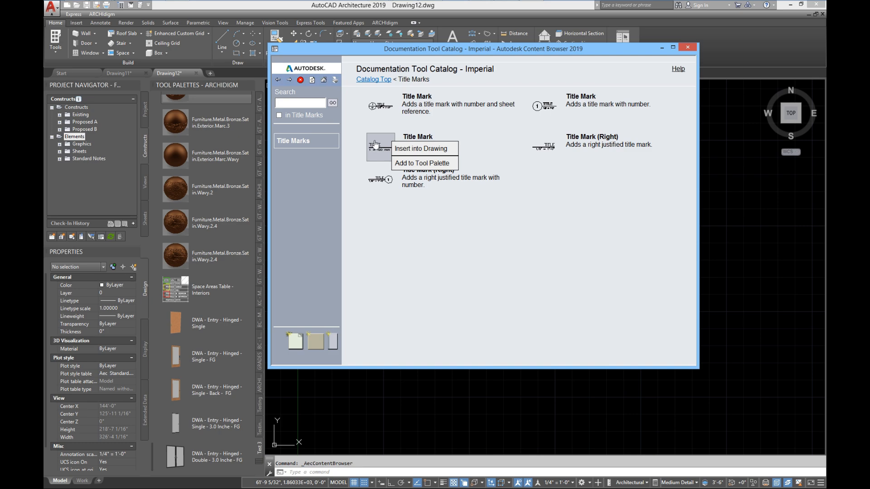
click(412, 163)
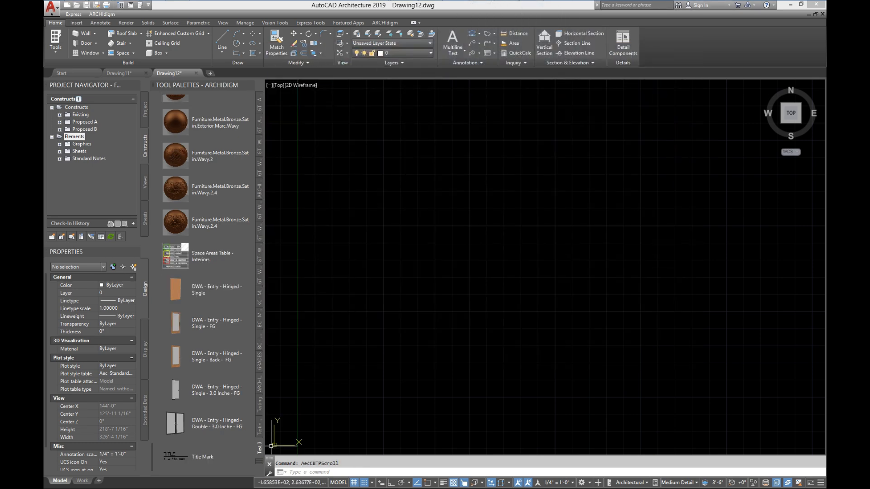
Open the new Title Mark tool's properties and set its tag location to C:\Temp\Title_Mark_Standards_1.dwg
right_click(173, 455)
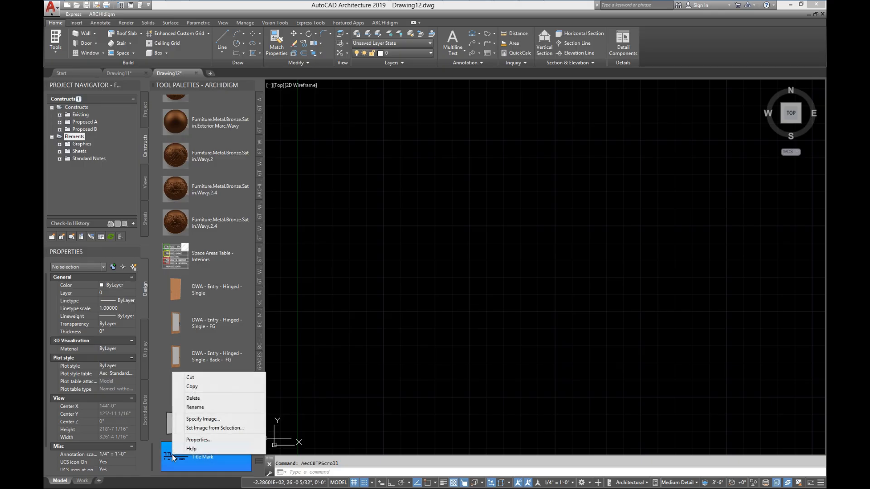
click(191, 441)
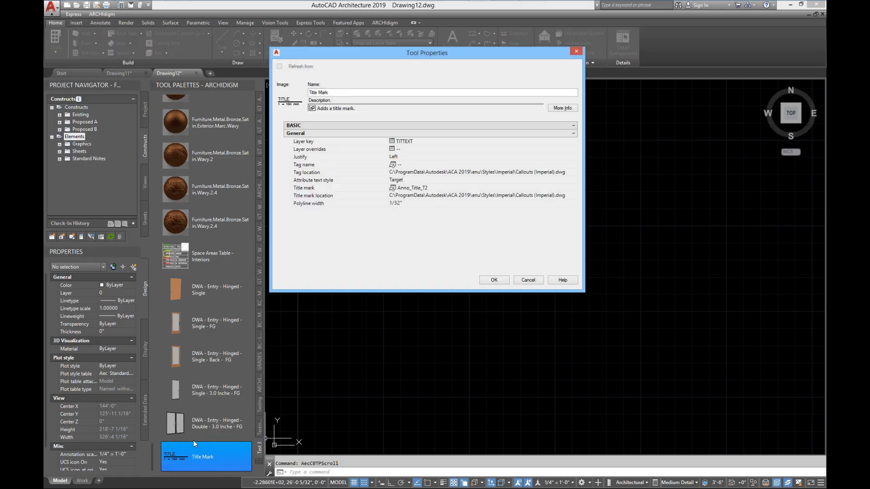
click(534, 173)
click(534, 172)
click(413, 195)
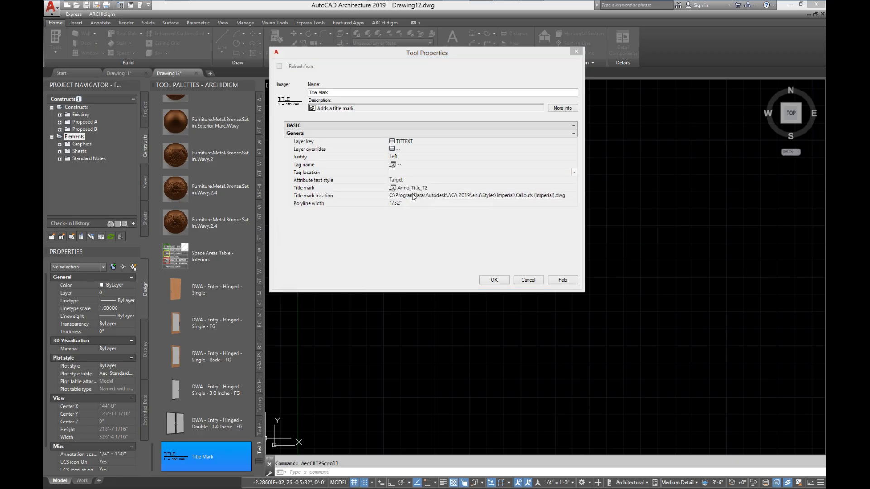
click(376, 151)
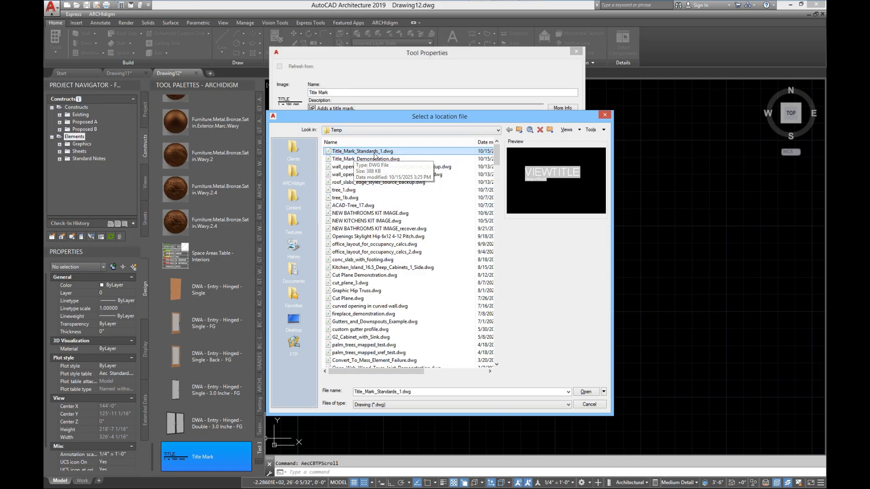
click(586, 392)
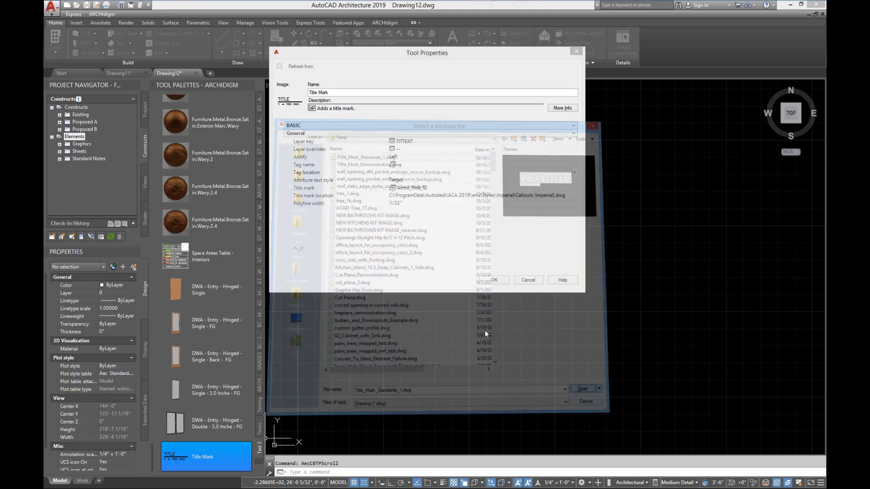
Set the tool's title mark location to C:\Temp\Title_Mark_Standards_1.dwg
click(419, 200)
click(420, 199)
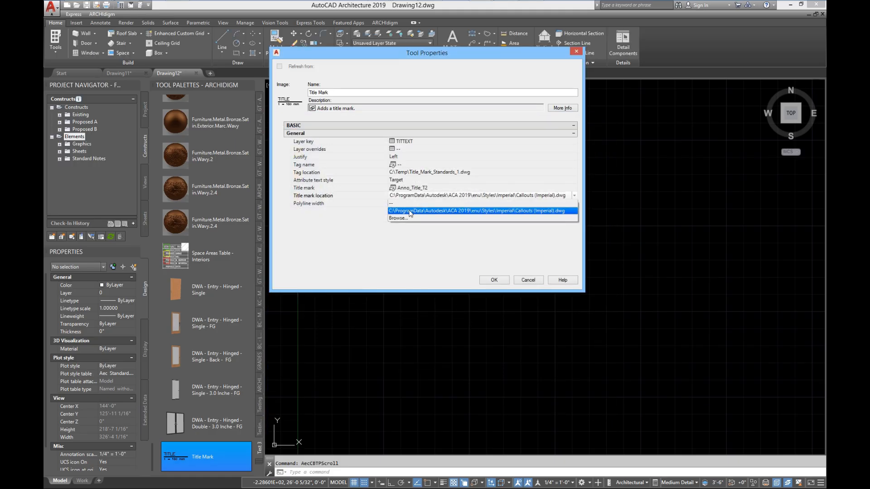
click(403, 219)
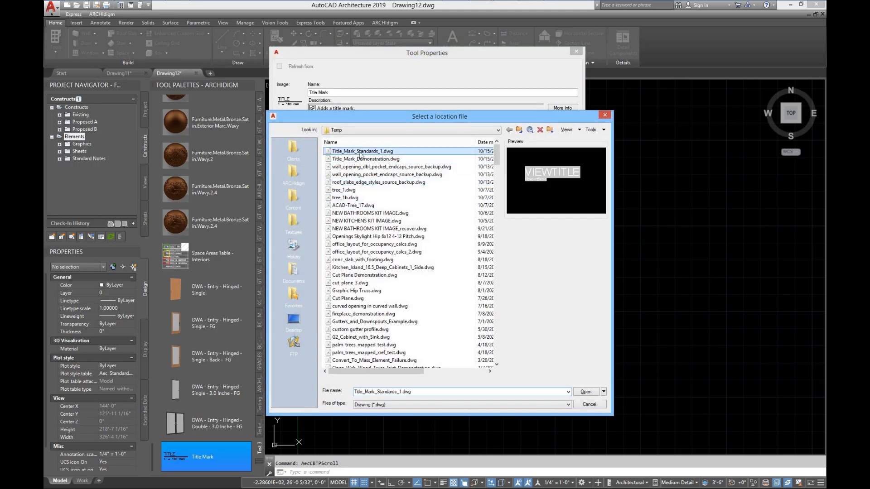
click(584, 389)
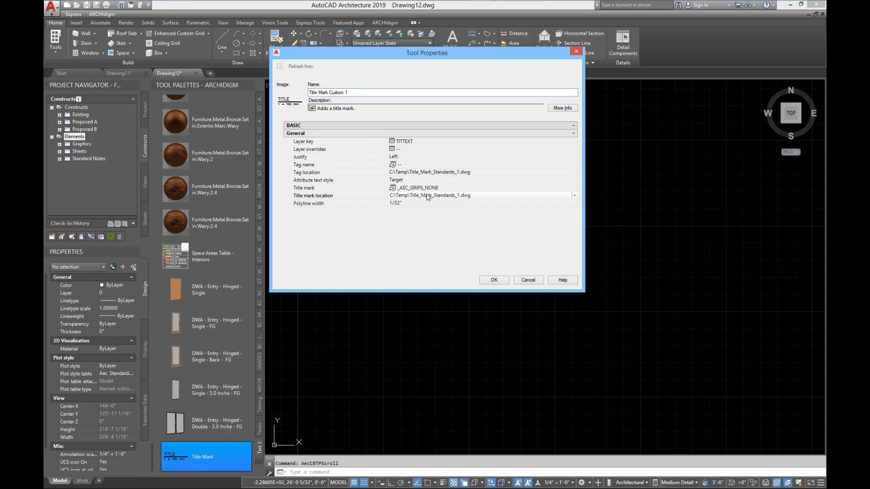
Review the available layer keys for the title mark tool without changing its assignment
click(411, 140)
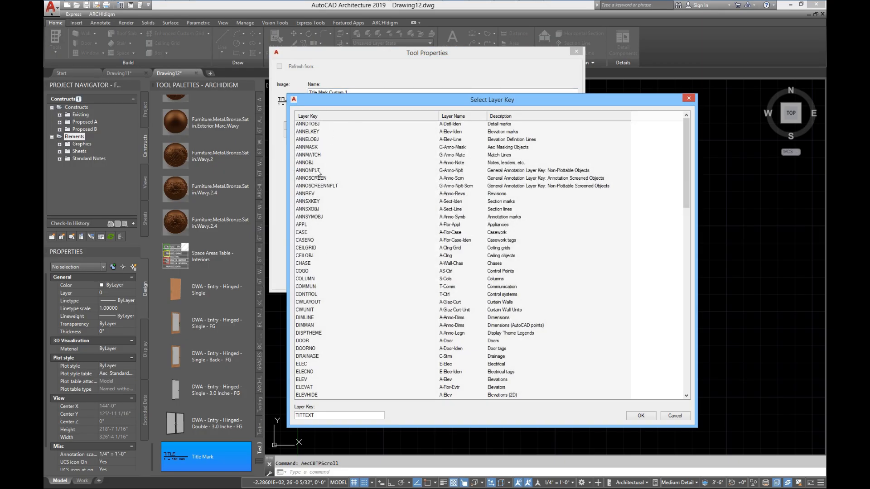
click(674, 416)
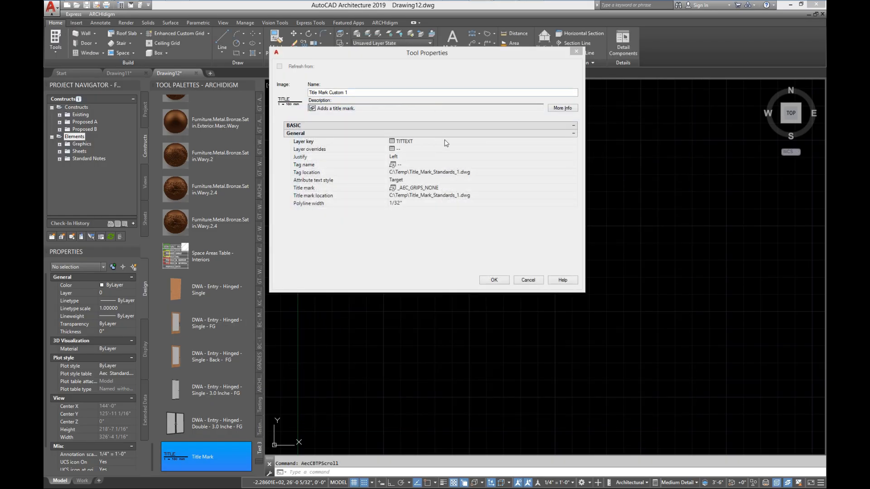
click(403, 142)
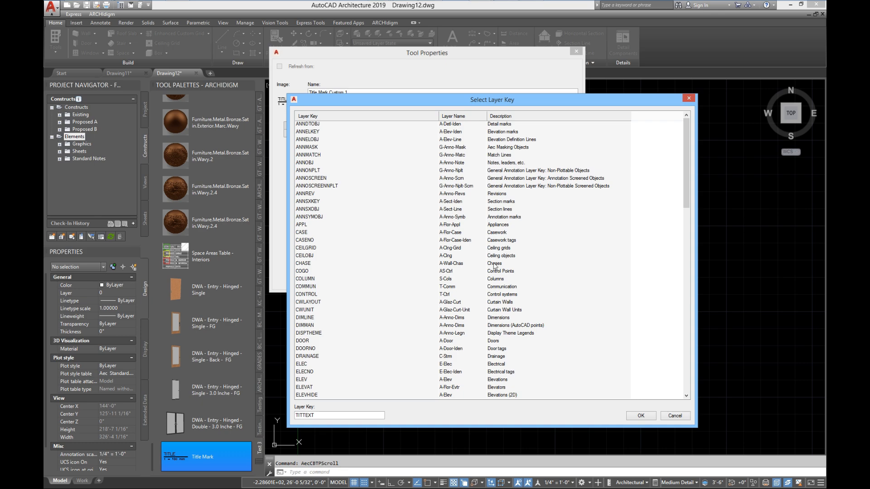
click(672, 416)
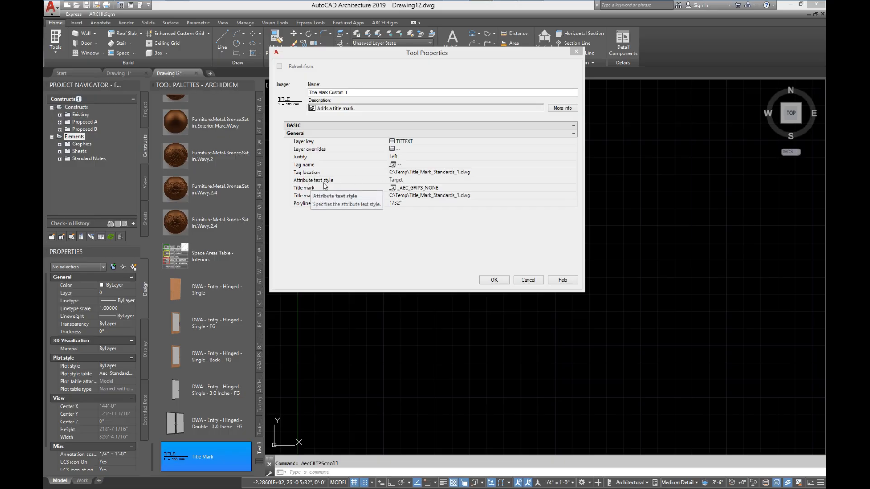
Set the tool's attribute text style to Content and its title mark block to Title_Mark_Example_1
click(404, 182)
click(405, 183)
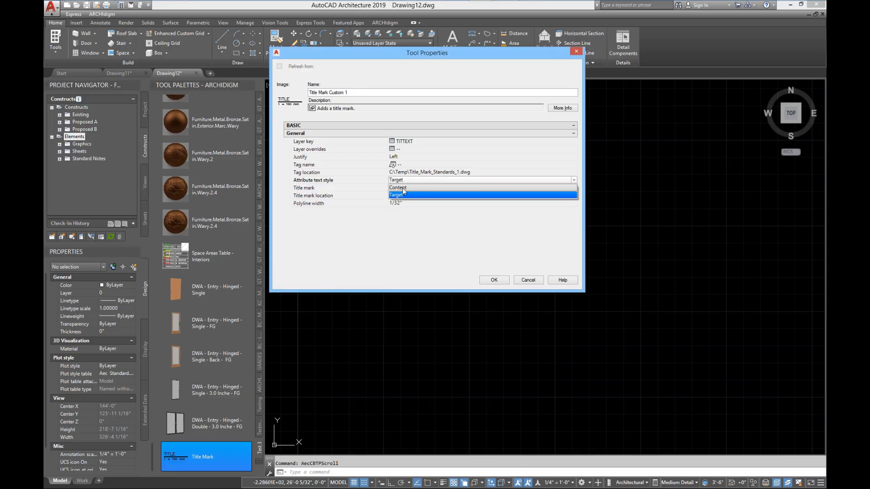
click(396, 187)
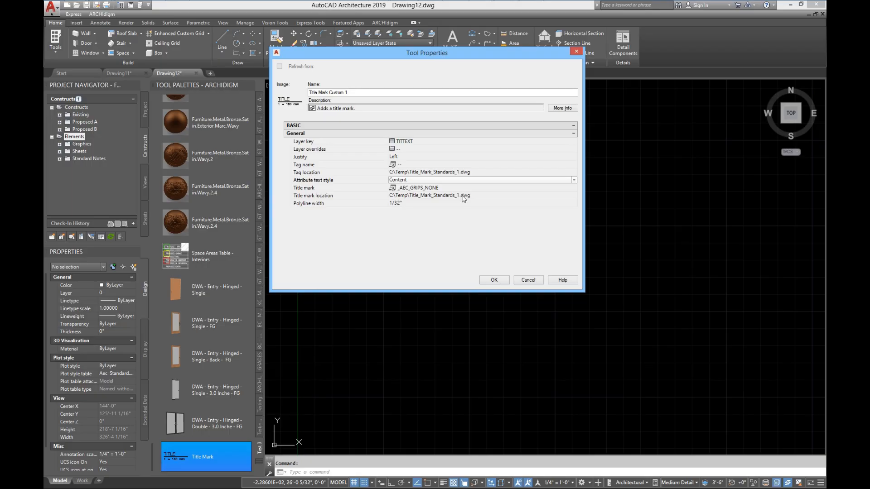
click(447, 190)
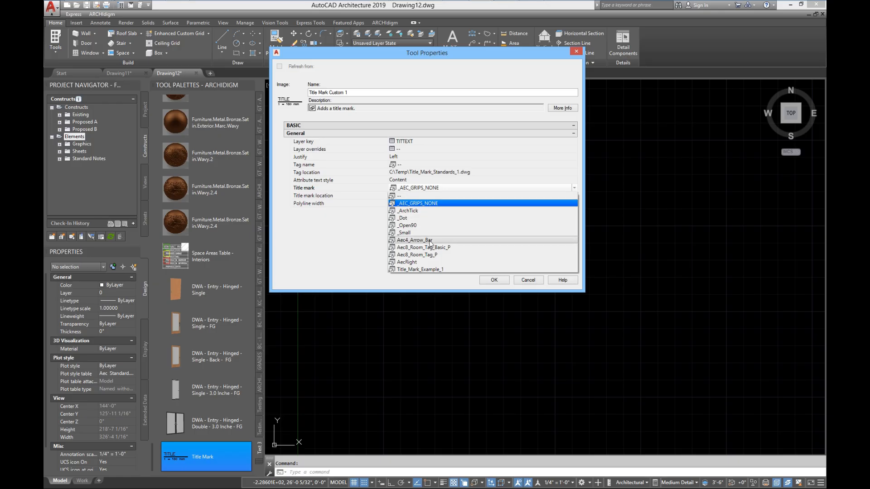
click(425, 270)
click(425, 270)
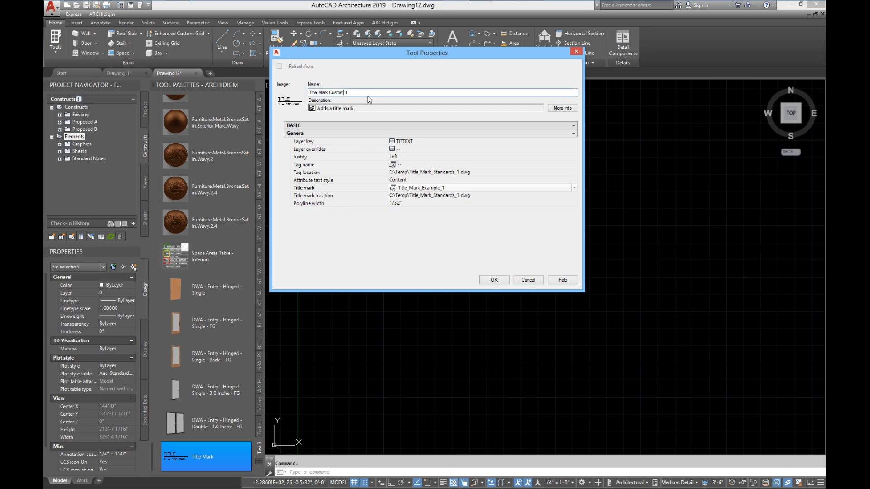
Rename the tool as Title Mark Example 1 and accept its properties
key(BackSpace)
text(Example)
click(494, 280)
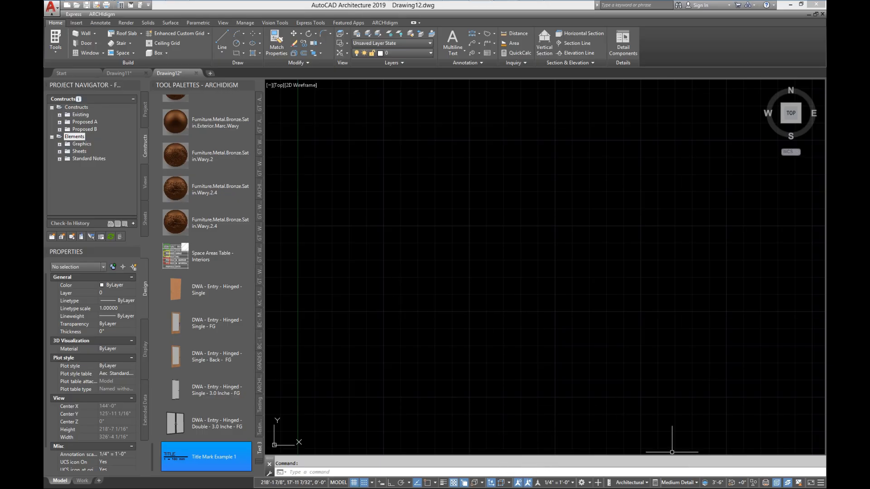
Place a title mark in the drawing with the Title Mark Example 1 tool, using a horizontal line 12' long
click(176, 458)
click(414, 349)
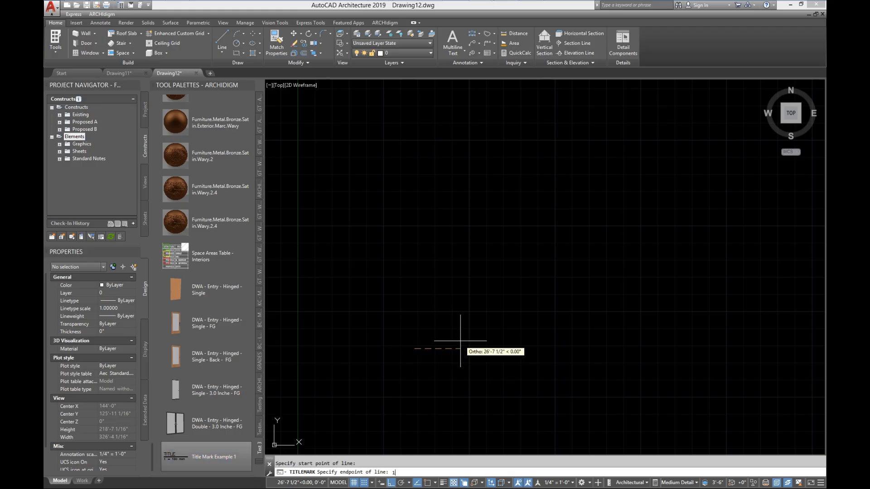
text(12')
key(Return)
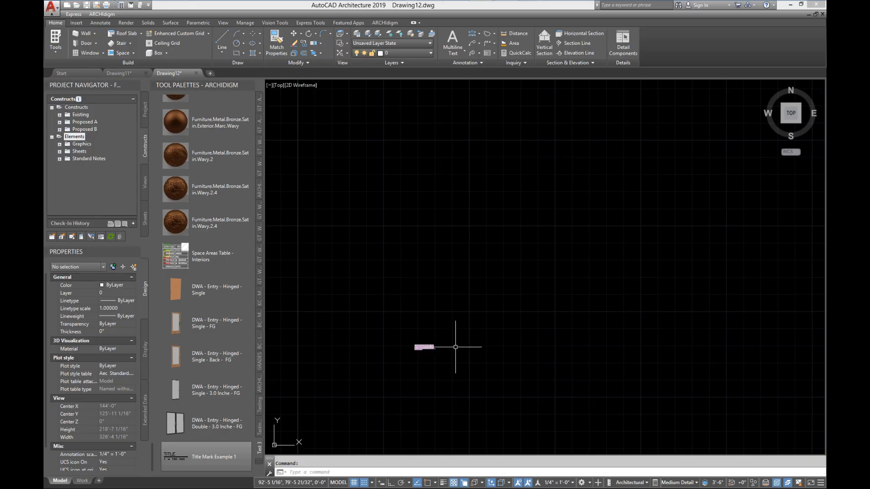
scroll(452, 351, up, 10)
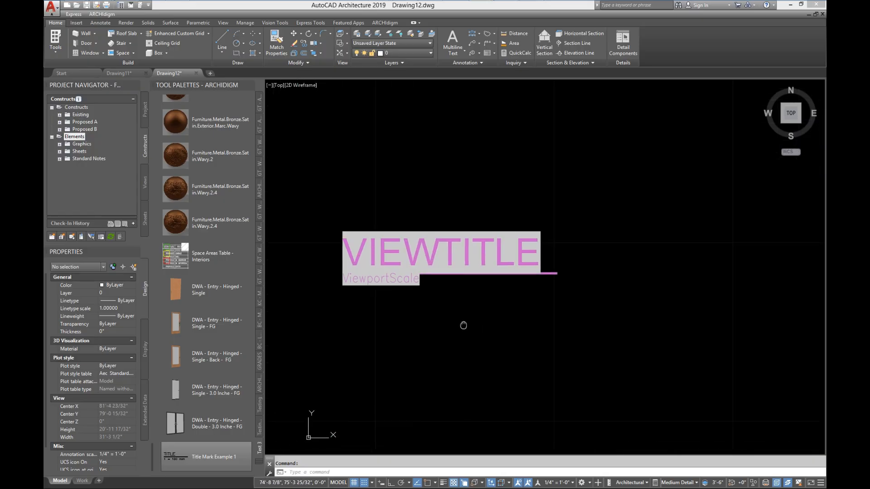
click(602, 261)
middle_drag(609, 332, 624, 332)
key(Escape)
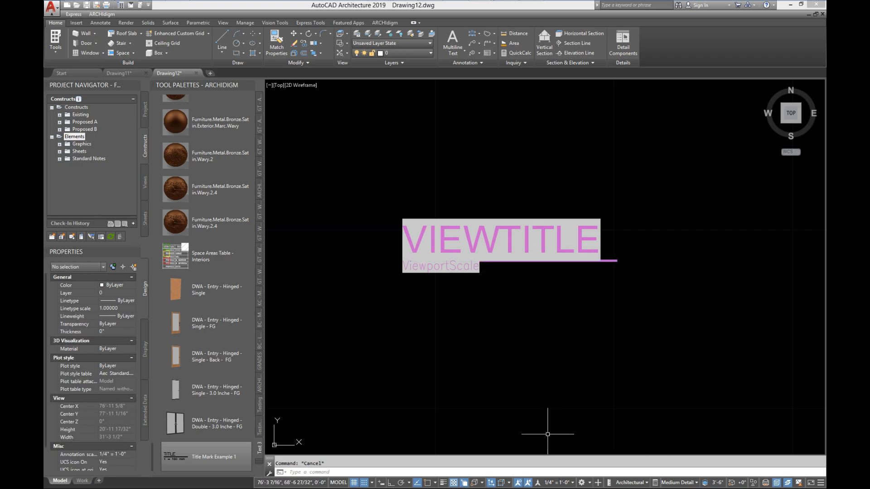
Set the annotation scale to 1'-0" = 1'-0" and examine the title mark up close
click(552, 483)
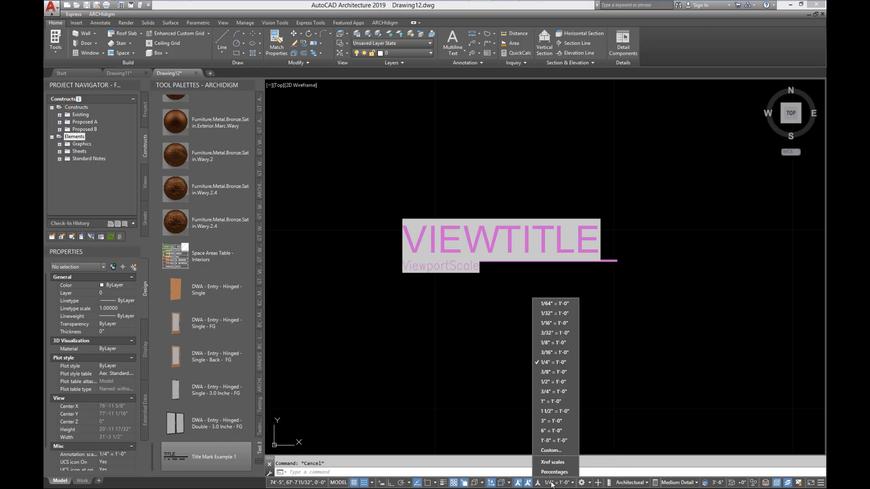
click(554, 441)
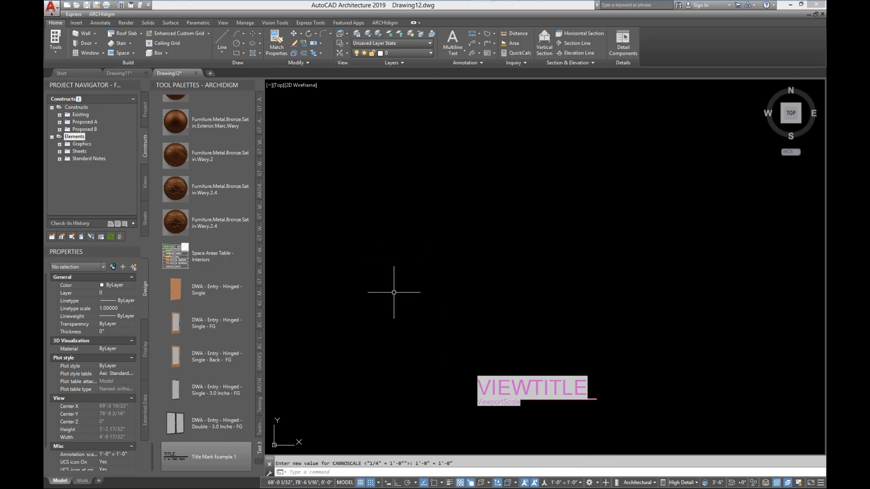
scroll(501, 350, up, 5)
middle_drag(536, 357, 394, 346)
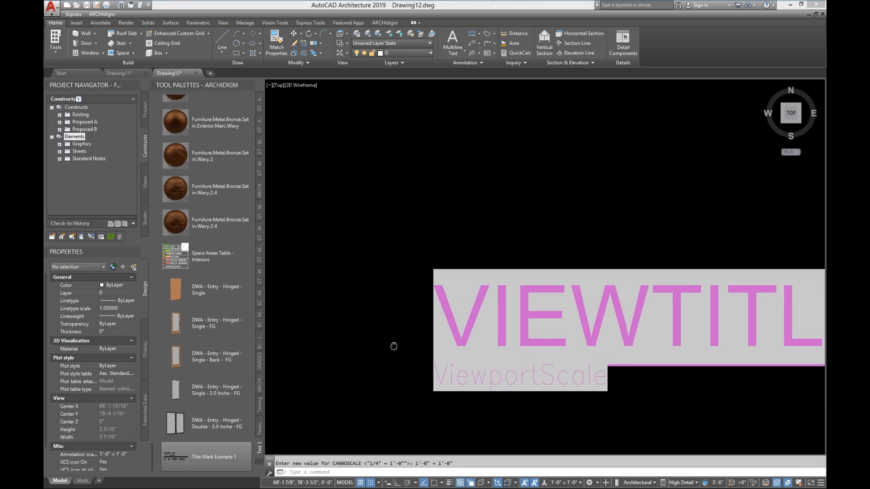
scroll(399, 345, up, 3)
With grid and snap off and ortho on, draw a vertical 3/8" polyline beside the VIEWTITLE text to check its height
text(p)
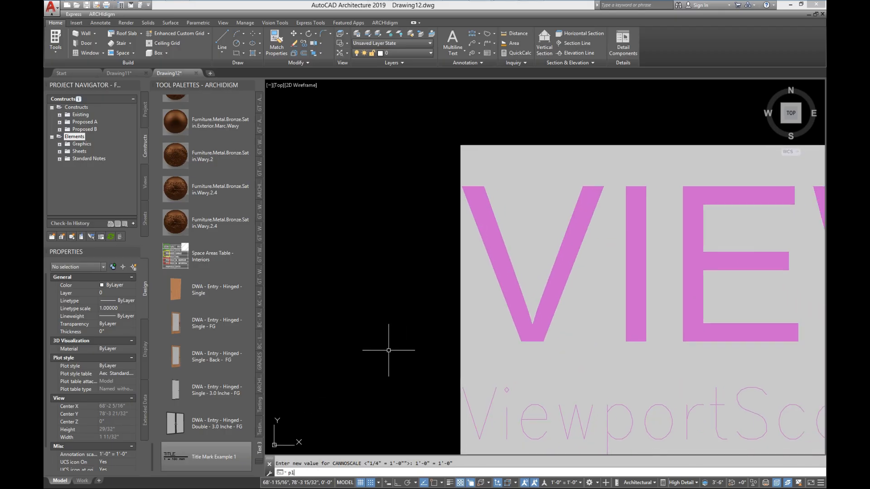
text(l)
key(Return)
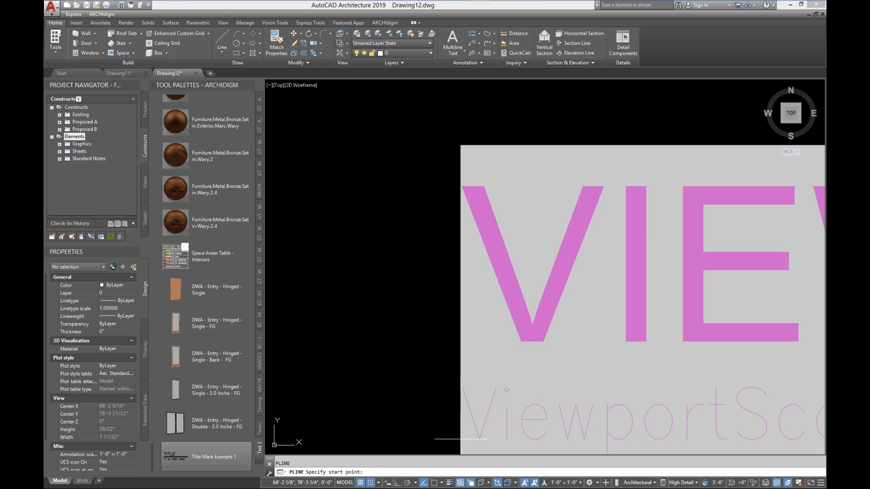
click(360, 483)
click(371, 482)
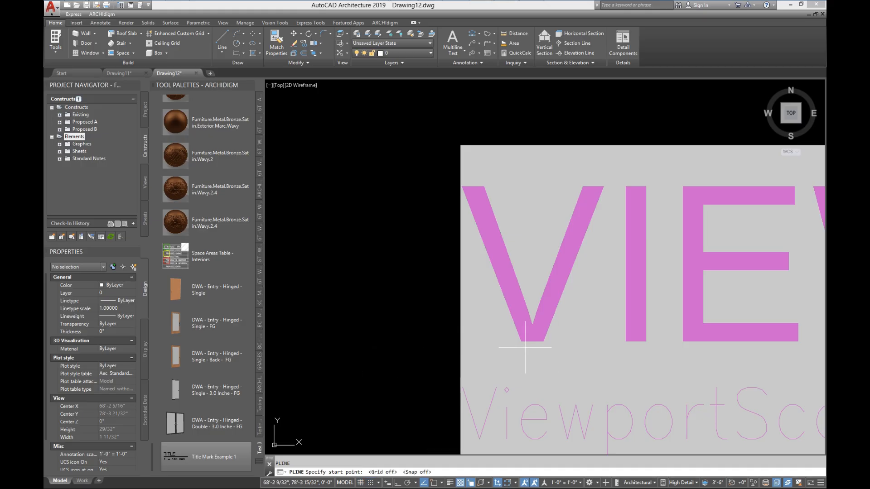
click(453, 341)
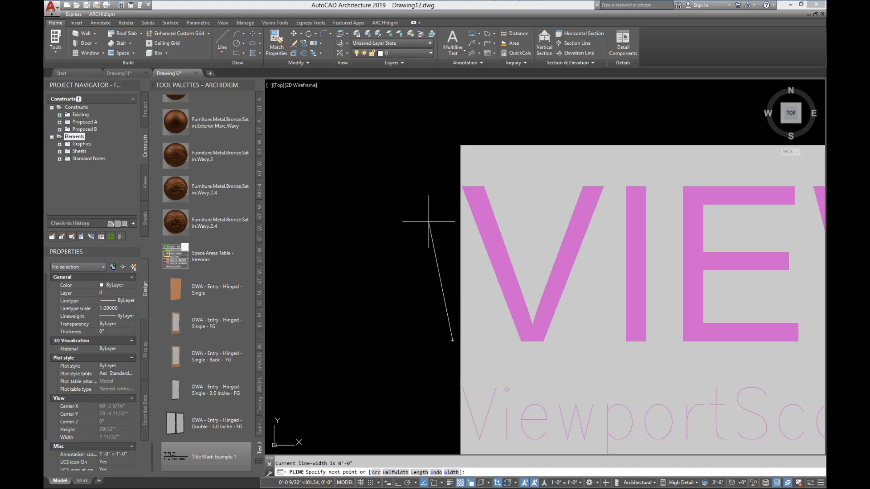
key(F8)
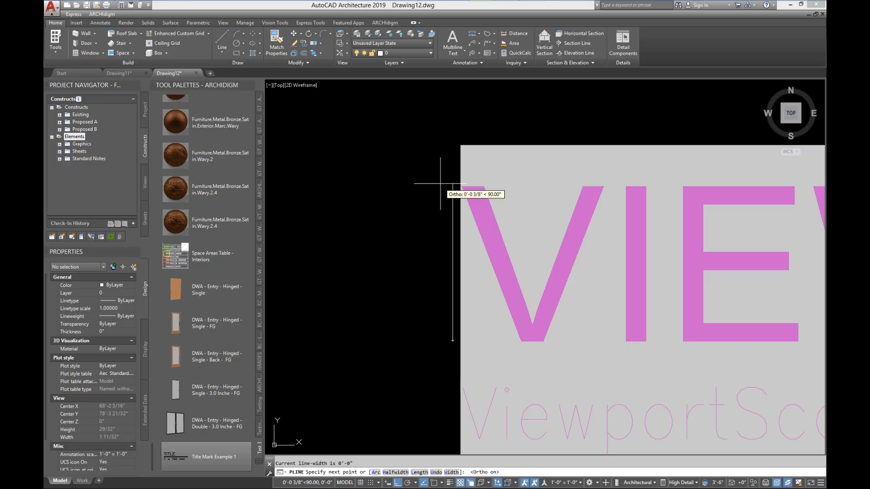
key(Return)
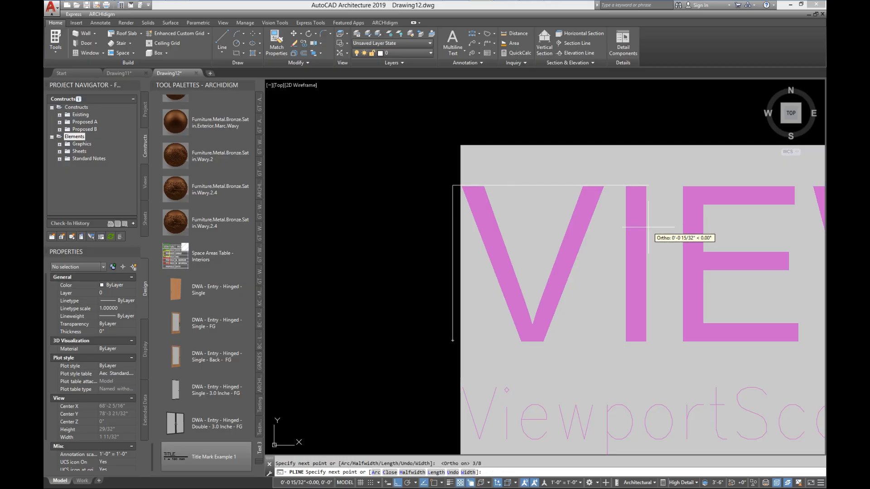
Delete the vertical check polyline beside the VIEWTITLE text
click(458, 292)
click(417, 306)
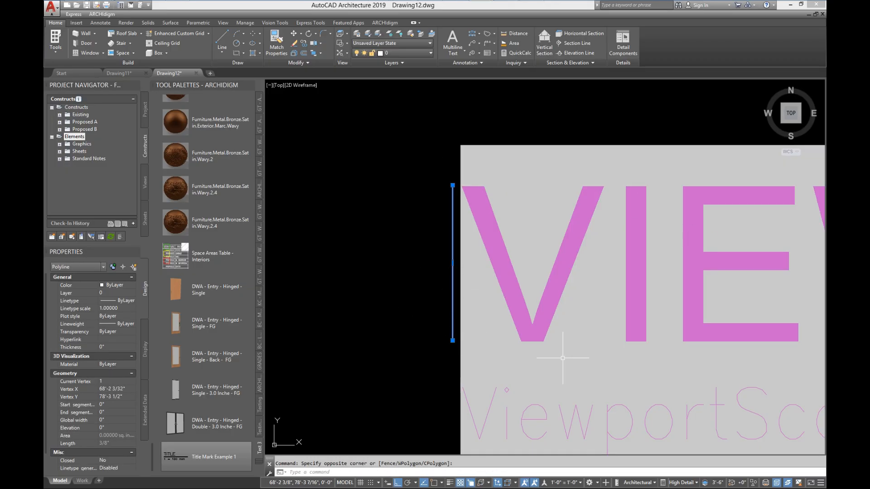
scroll(561, 357, down, 4)
key(Delete)
scroll(481, 342, down, 8)
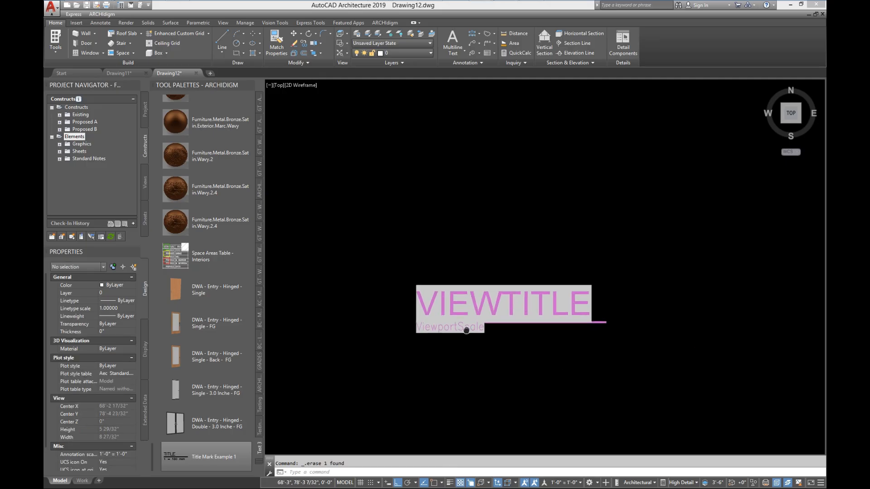
scroll(403, 224, down, 4)
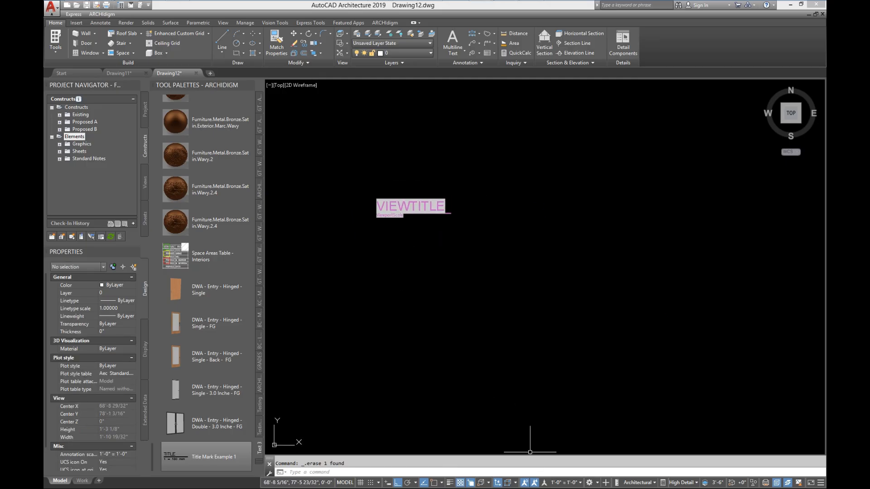
Set the annotation scale to 1/8" = 1'-0" and bring the whole title mark into view
click(563, 482)
click(564, 342)
scroll(582, 360, down, 5)
middle_drag(593, 367, 499, 279)
scroll(442, 278, up, 5)
Select the title mark and examine its annotative and scale properties
click(526, 286)
click(407, 221)
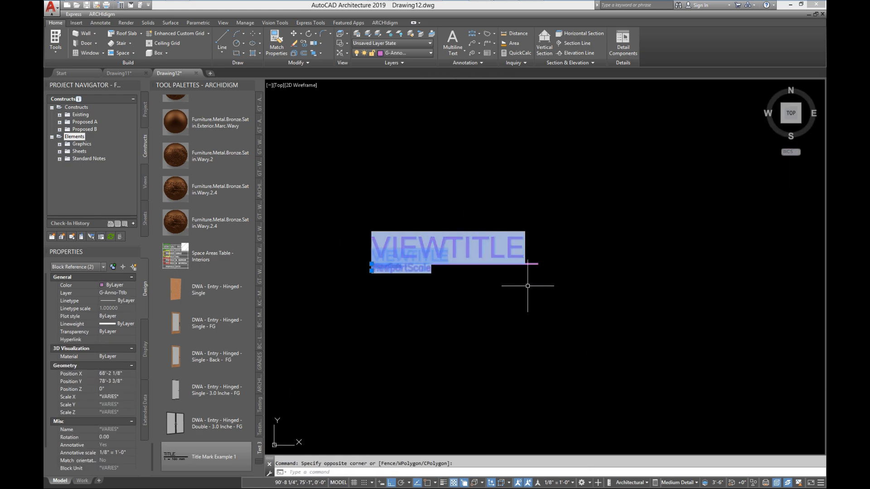
scroll(47, 407, down, 2)
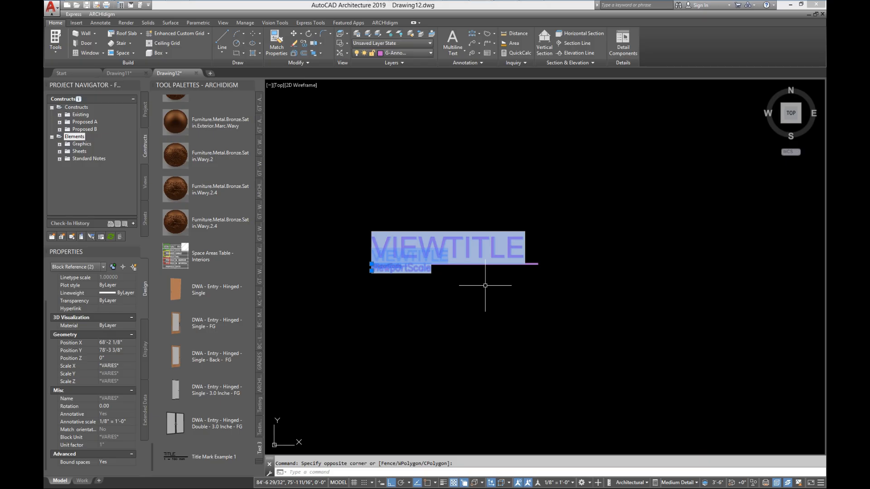
Place a second title mark below the first with the Title Mark Example 1 tool, giving it a much longer horizontal line
key(Escape)
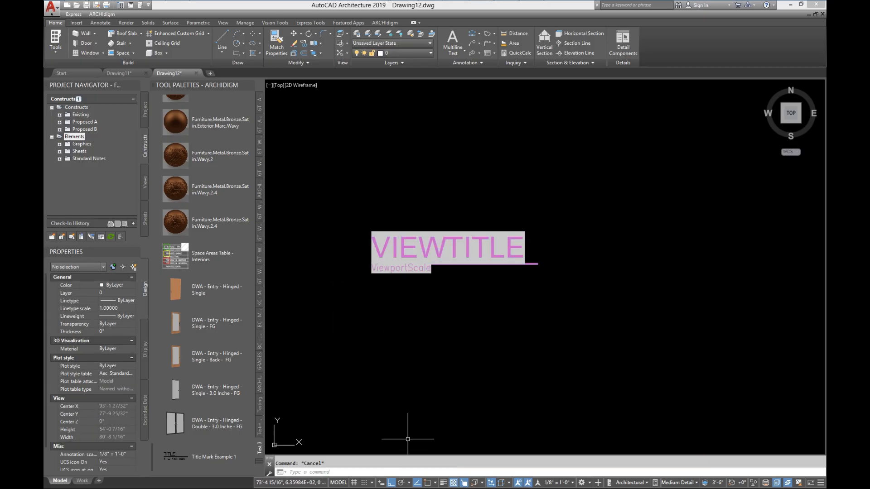
scroll(403, 400, down, 2)
middle_drag(403, 400, 372, 333)
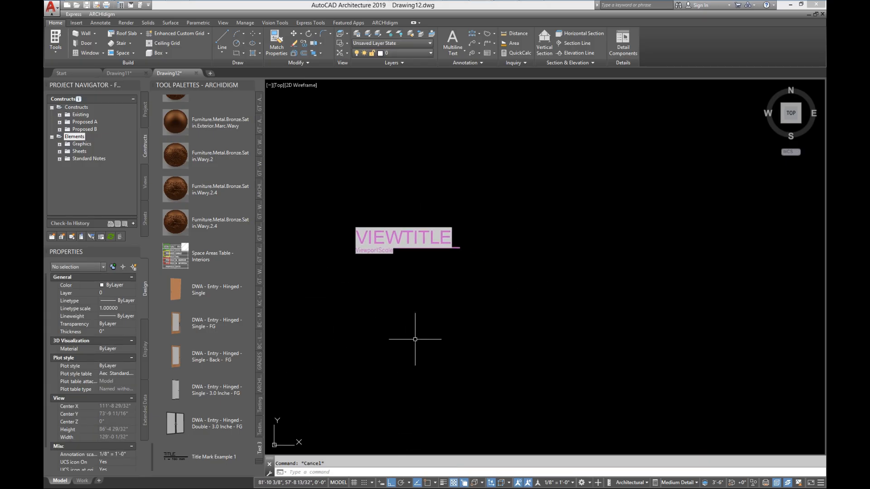
click(175, 452)
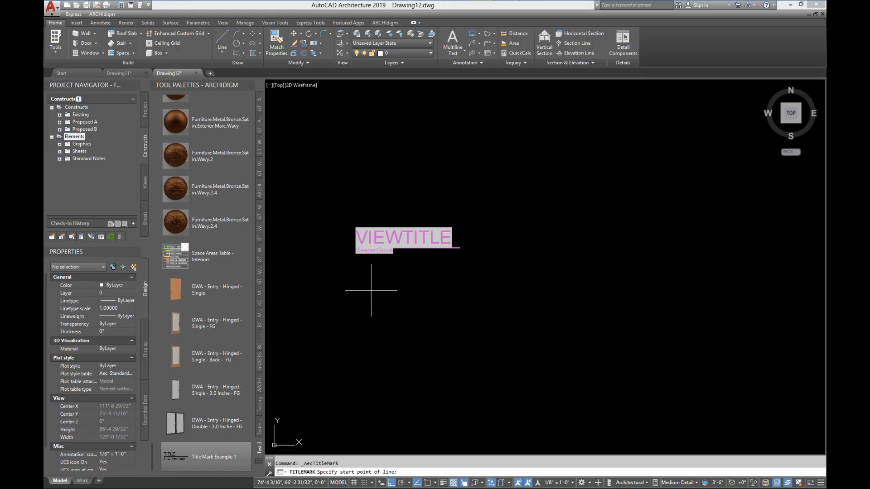
click(352, 290)
click(740, 290)
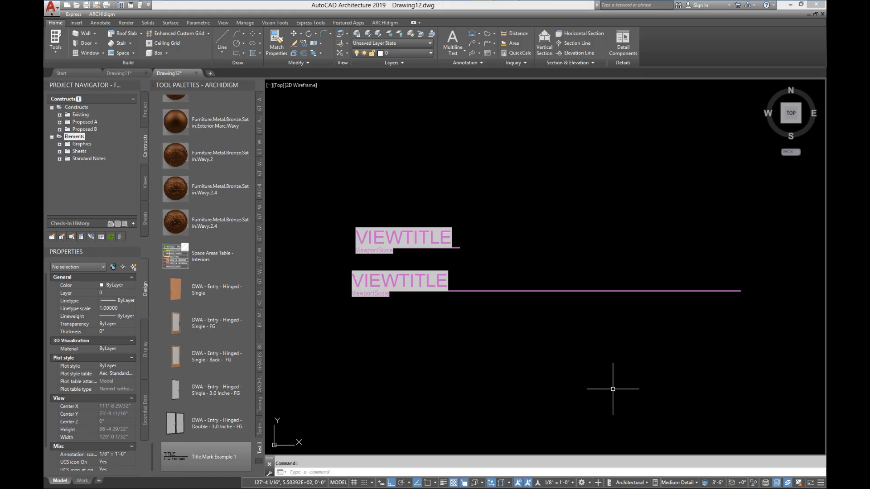
key(Escape)
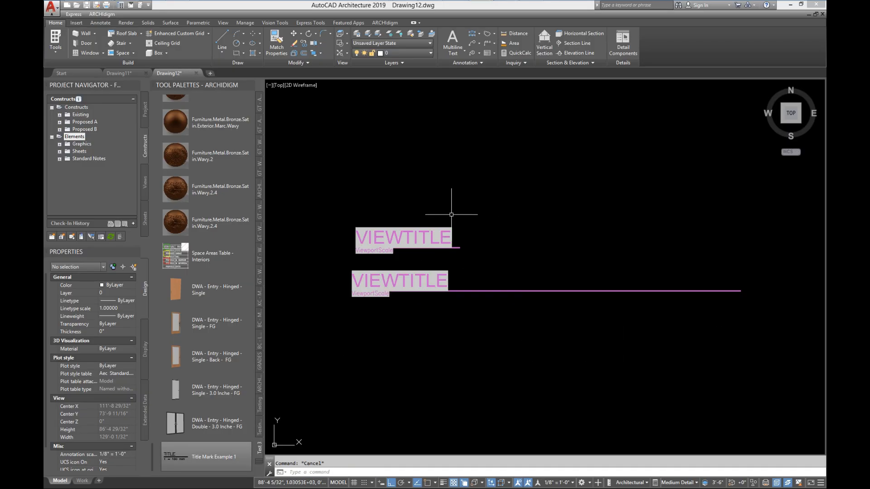
middle_drag(557, 302, 547, 291)
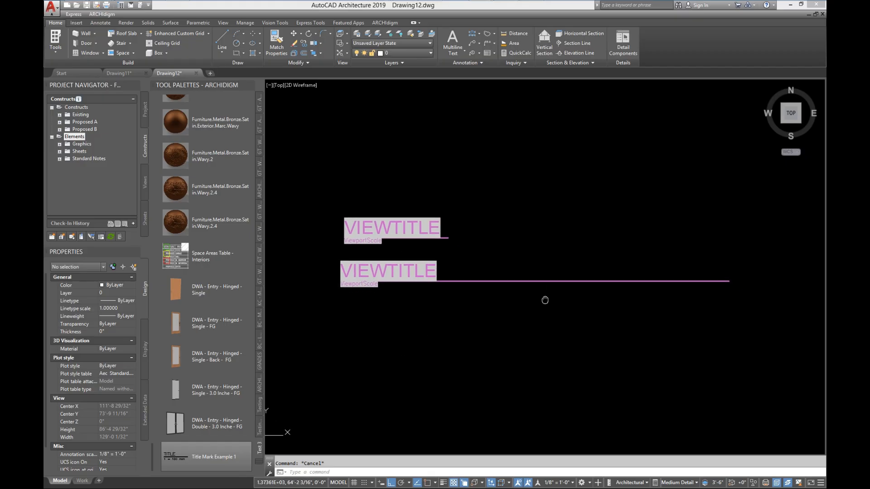
middle_drag(460, 270, 479, 266)
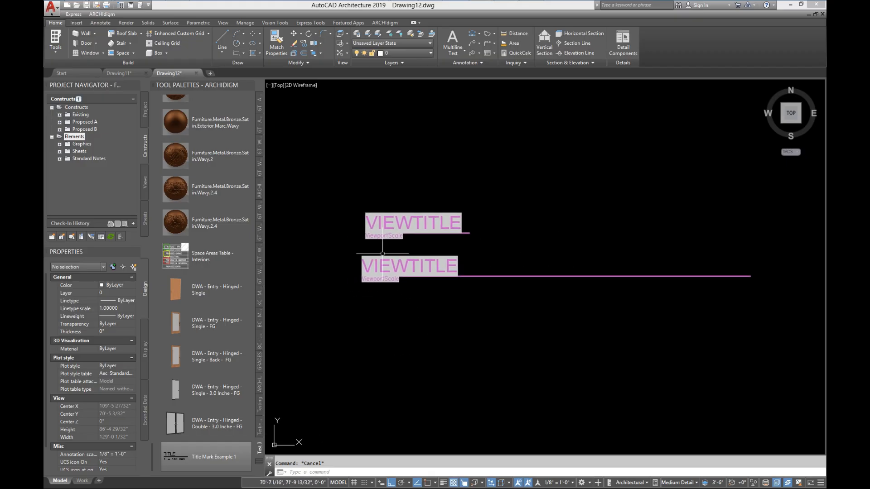
Set the lower title mark's VIEW_HEADER attribute to PROPOSED and its VIEW_TITLE attribute to SOUTH ELEVATION
scroll(385, 247, up, 2)
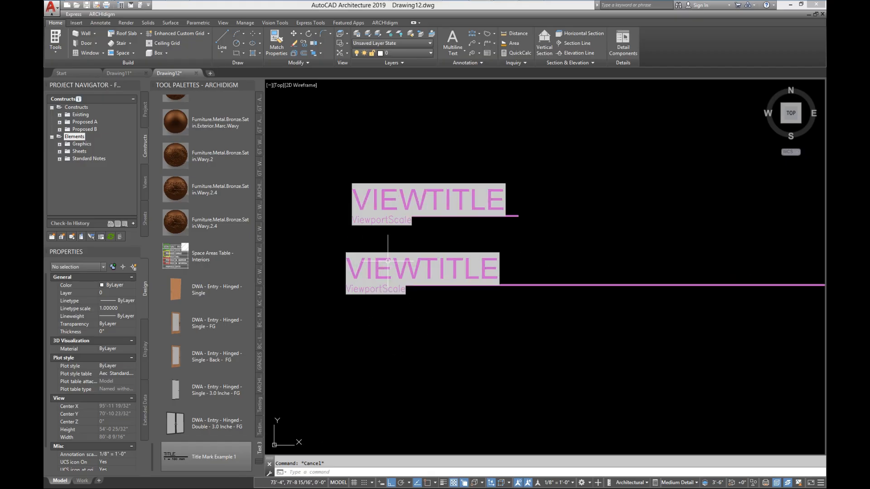
middle_drag(445, 274, 463, 271)
click(432, 270)
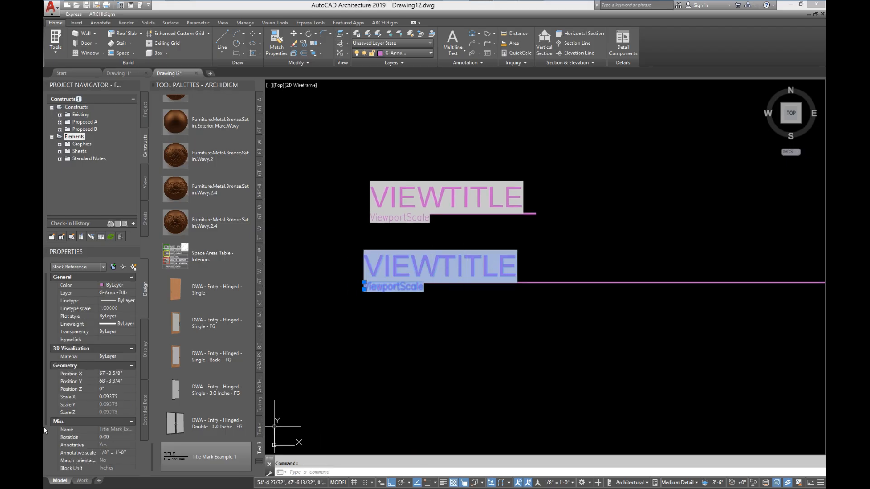
drag(45, 411, 45, 482)
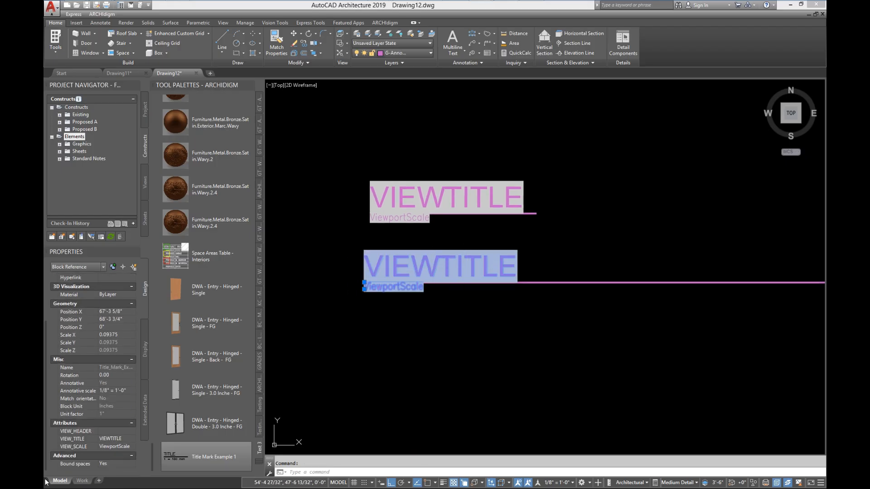
click(117, 431)
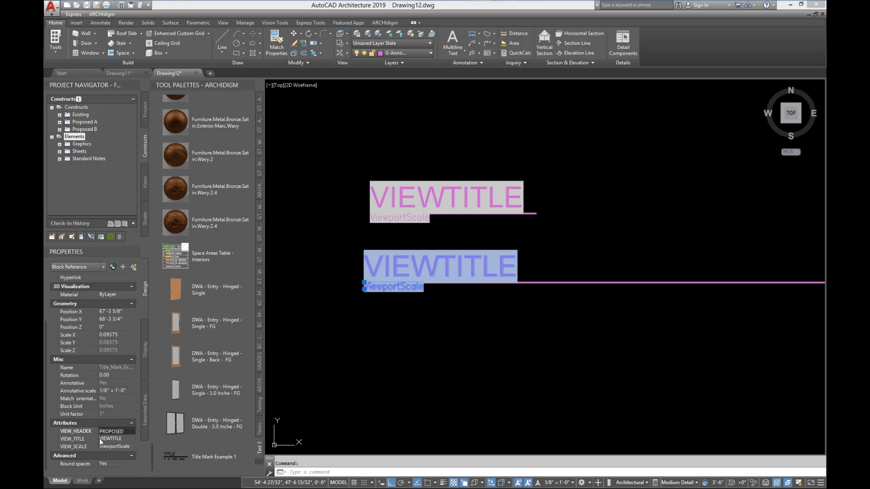
text(PROPOSED)
click(131, 438)
text(SOUT)
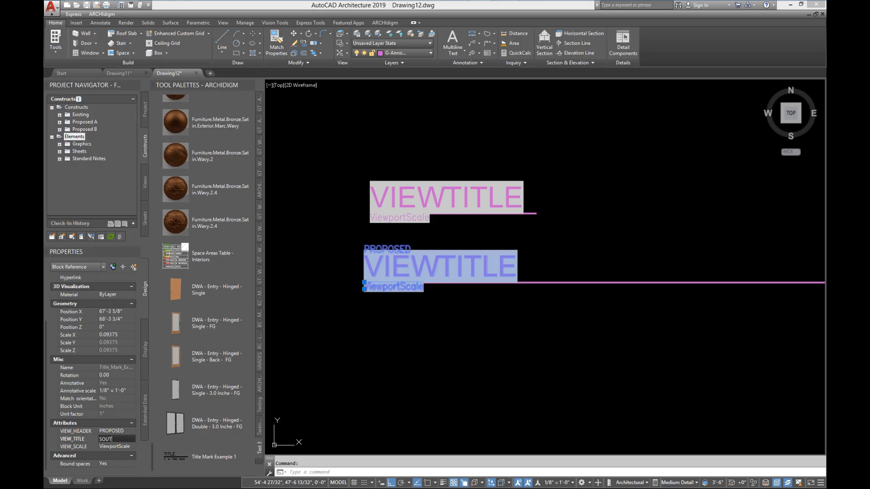
text(H ELEVATION)
click(120, 446)
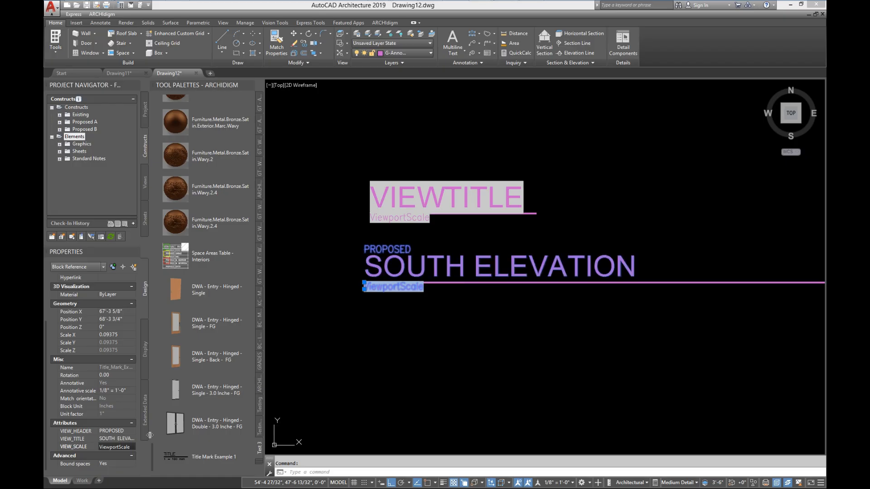
text(1/4)
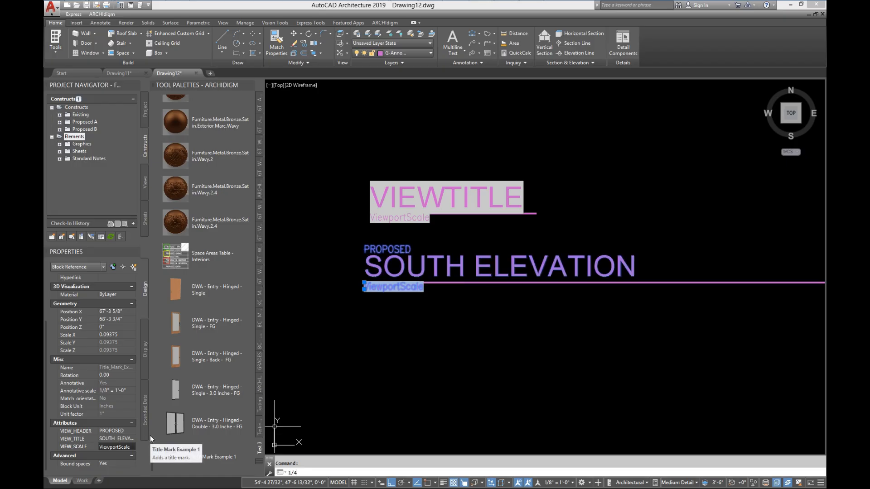
text("=1'-)
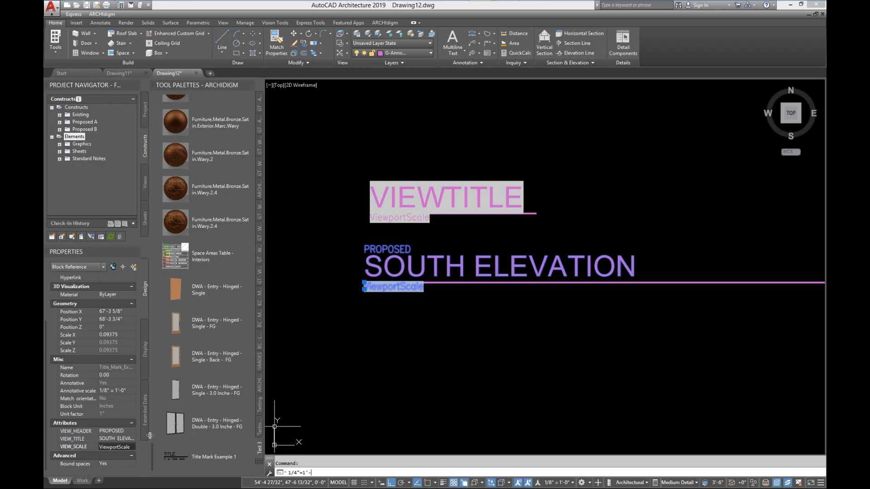
text(0")
key(Return)
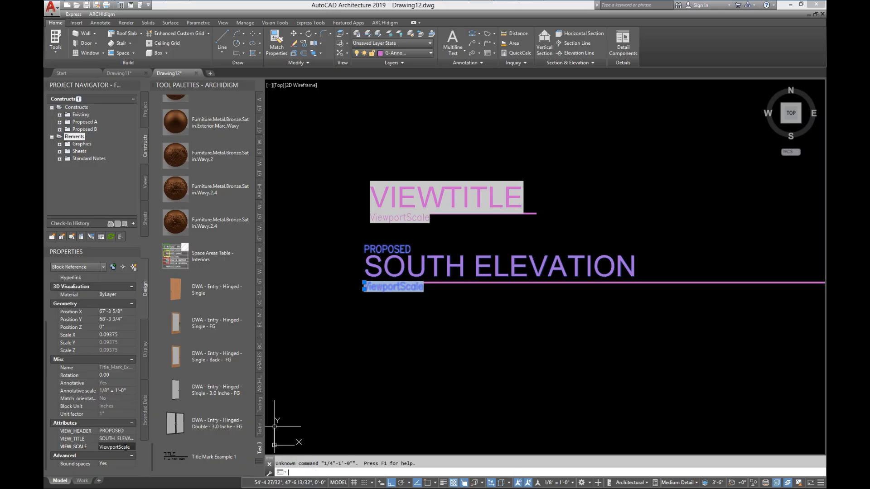
Set the lower title mark's VIEW_SCALE attribute to 1/4"=1'-0" and deselect the mark
click(98, 448)
text(1/4"=1'-0")
key(Return)
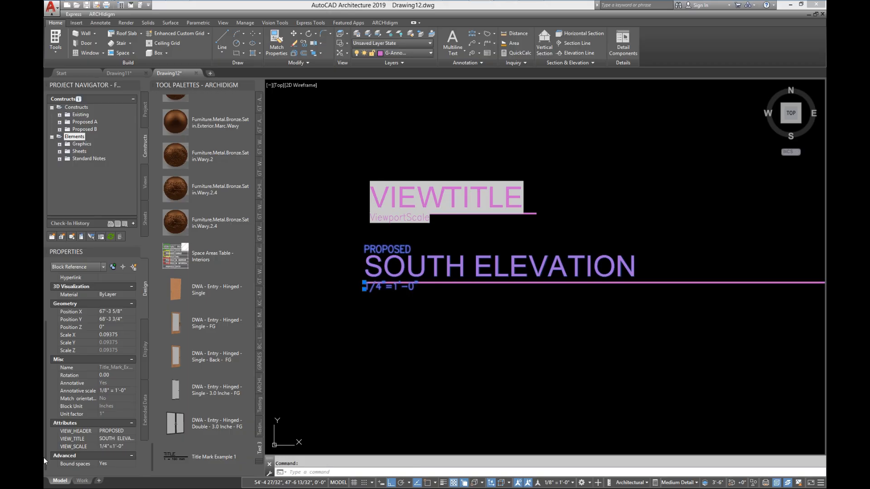
key(Escape)
Examine up close how the header, title and scale text of the SOUTH ELEVATION title mark sit relative to its line
scroll(471, 274, up, 8)
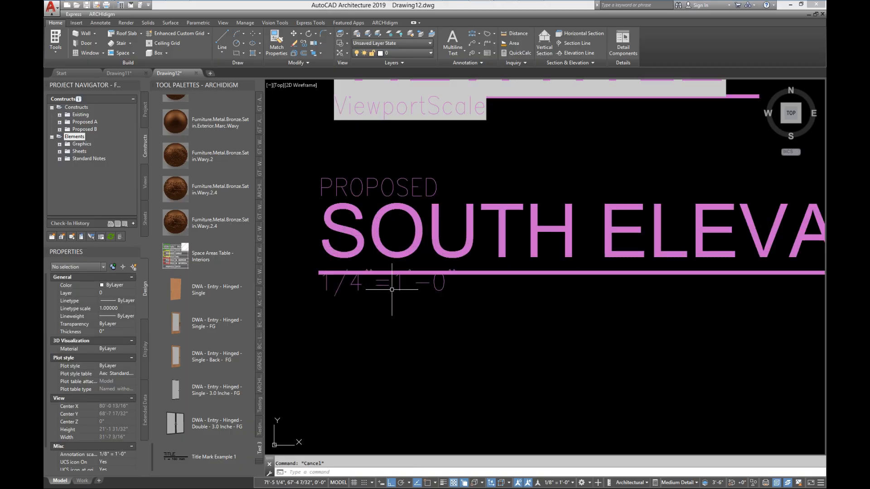
scroll(538, 250, down, 4)
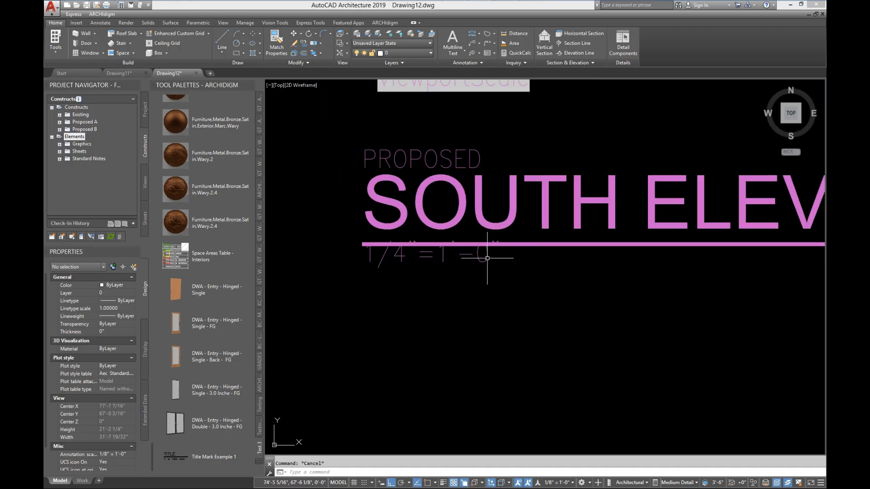
middle_drag(468, 264, 426, 290)
scroll(425, 290, down, 1)
scroll(641, 296, up, 1)
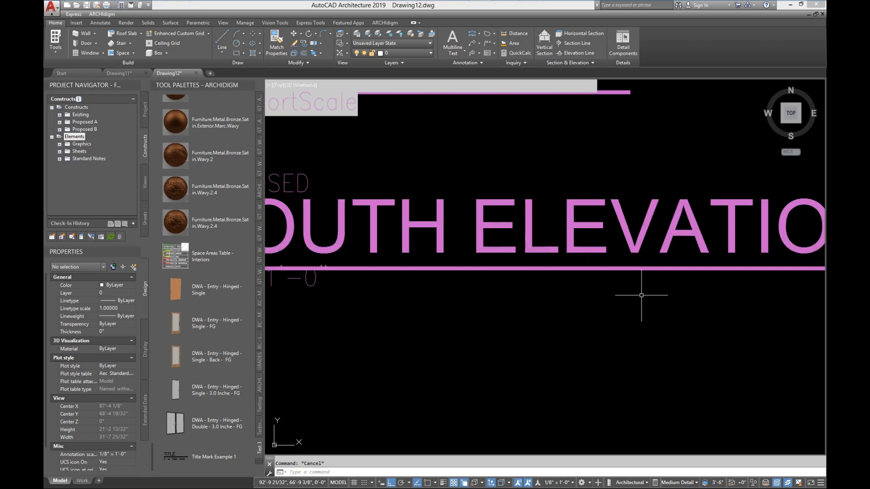
scroll(641, 295, down, 2)
scroll(753, 239, up, 4)
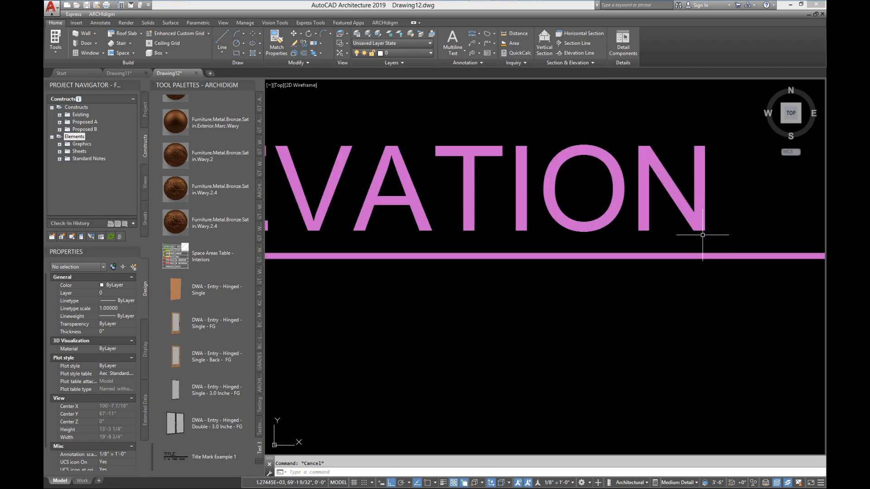
scroll(704, 235, down, 2)
middle_drag(361, 278, 729, 290)
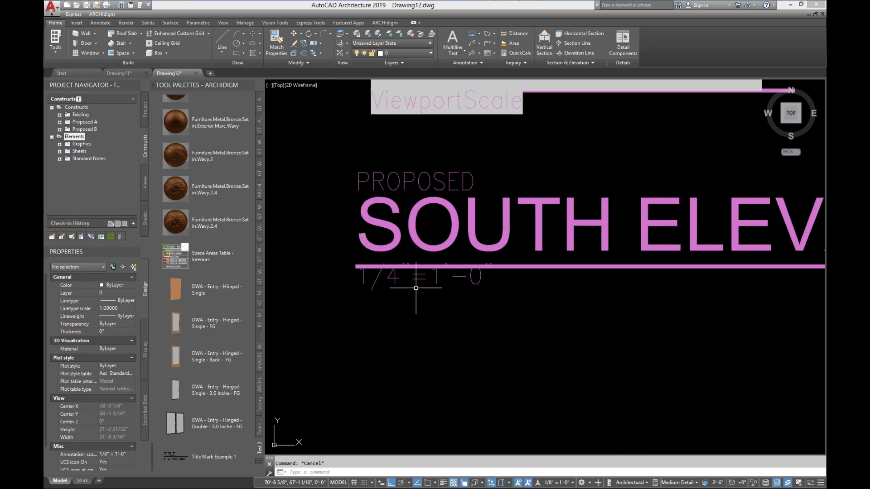
scroll(378, 276, up, 2)
scroll(425, 279, down, 4)
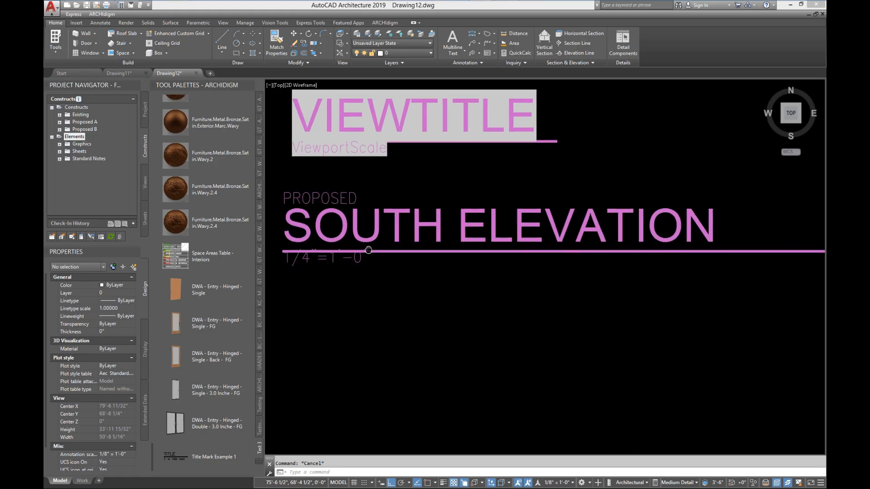
middle_drag(374, 275, 440, 282)
scroll(367, 274, up, 2)
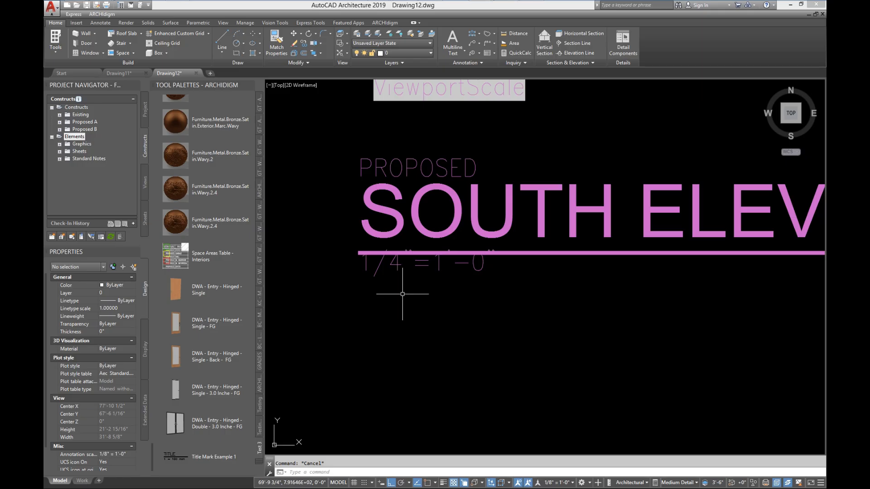
scroll(402, 294, down, 2)
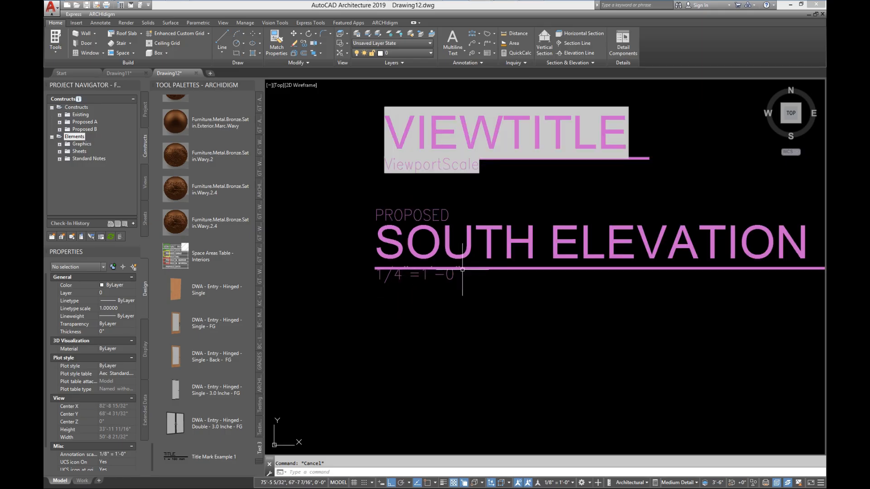
Review the properties of the Title Mark Example 1 palette tool and close them without making changes
right_click(183, 457)
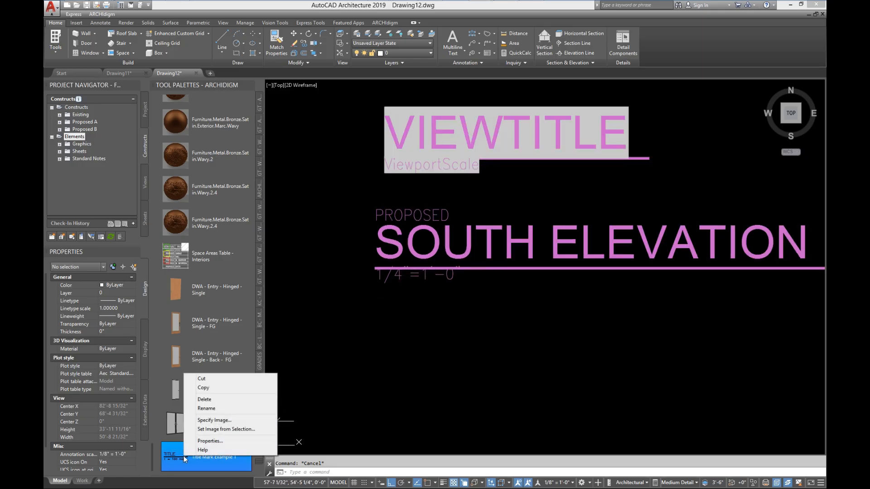
click(210, 441)
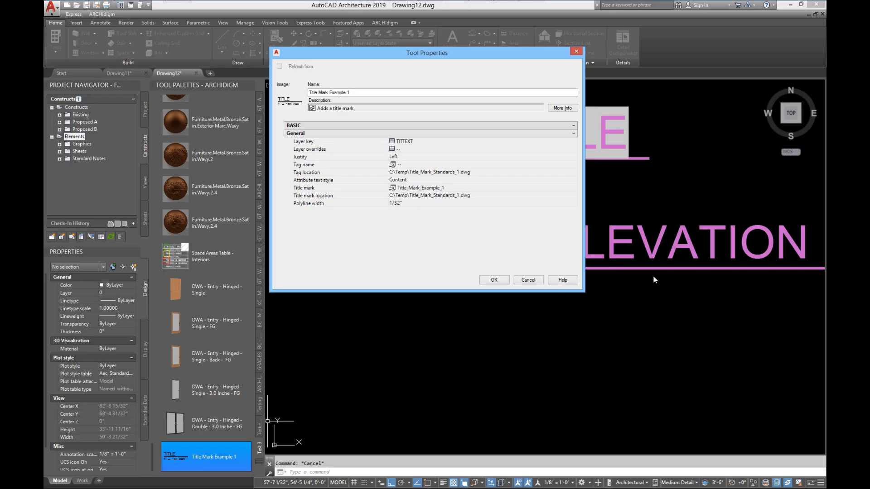
click(526, 280)
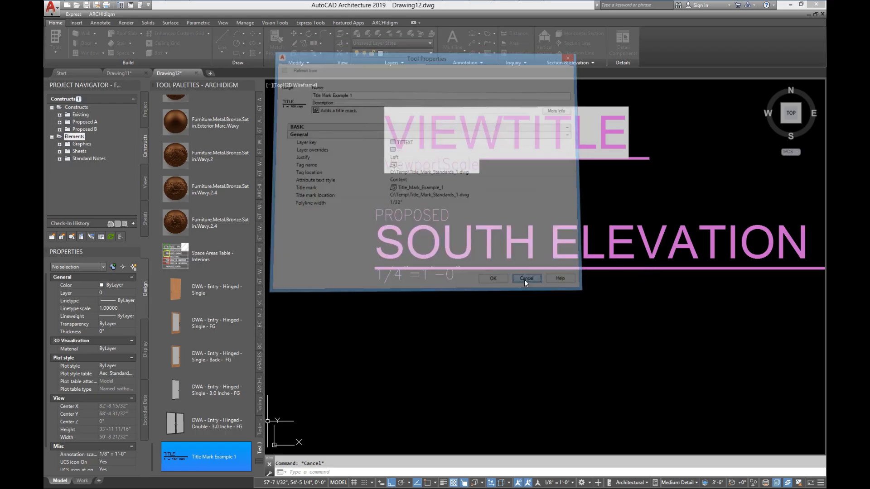
Close Drawing12.dwg without saving the changes
scroll(502, 289, down, 2)
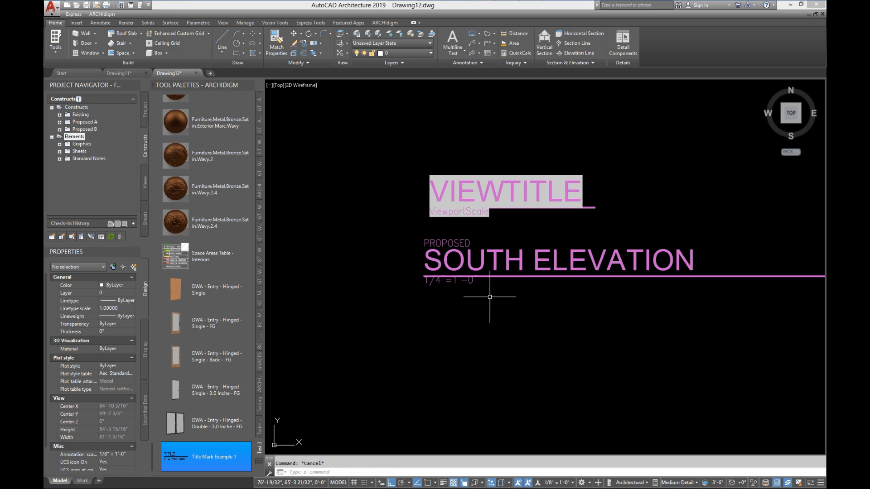
scroll(489, 297, down, 4)
middle_drag(495, 299, 392, 287)
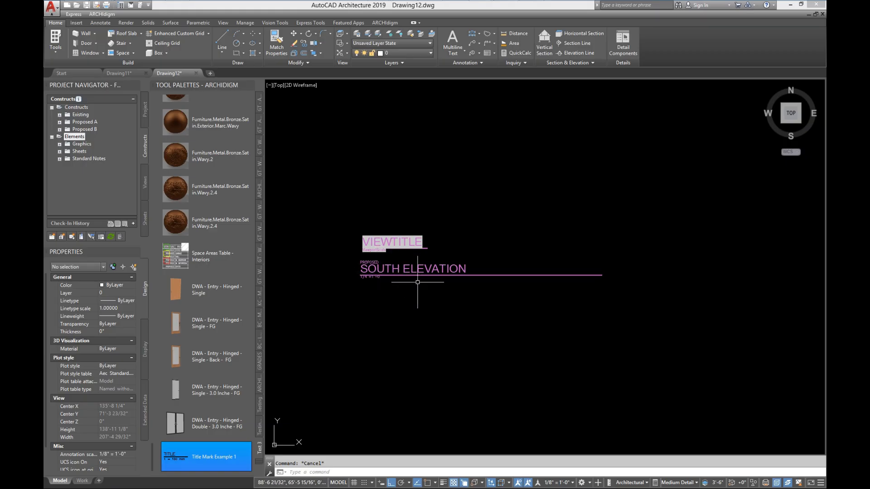
click(197, 73)
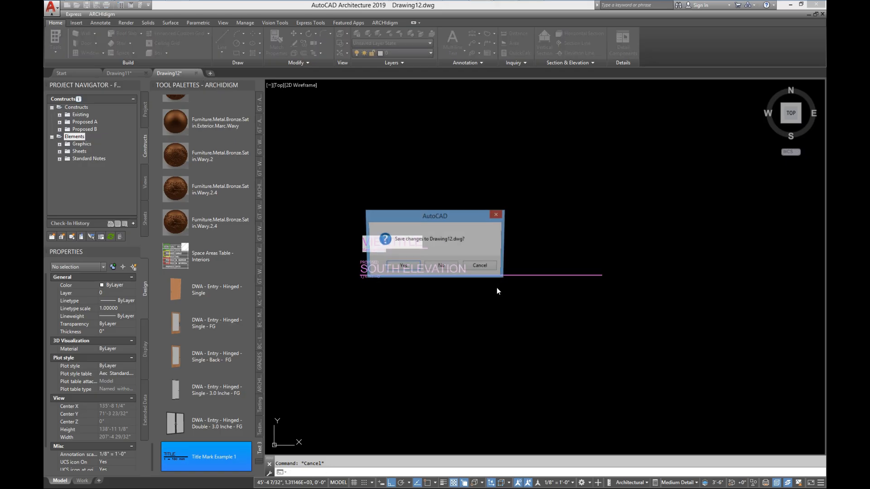
click(448, 268)
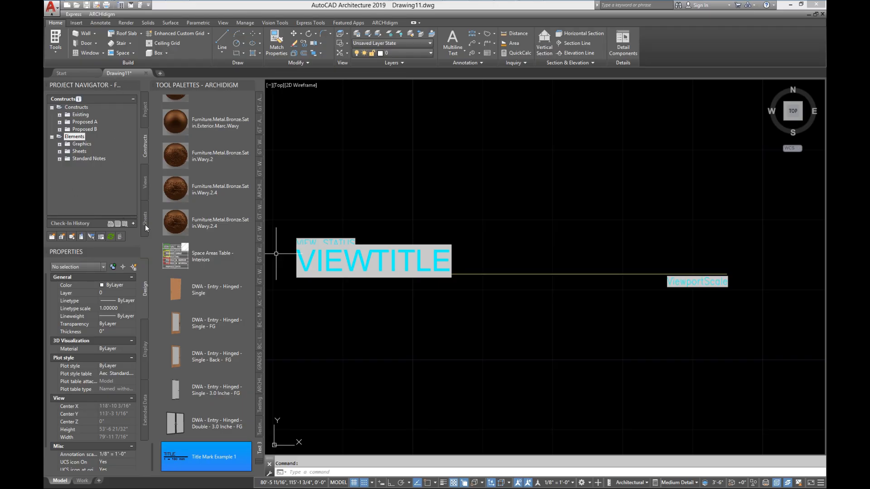
Show the Farmhouse project's sheet set and expand the Permit subset to list its sheets
click(145, 213)
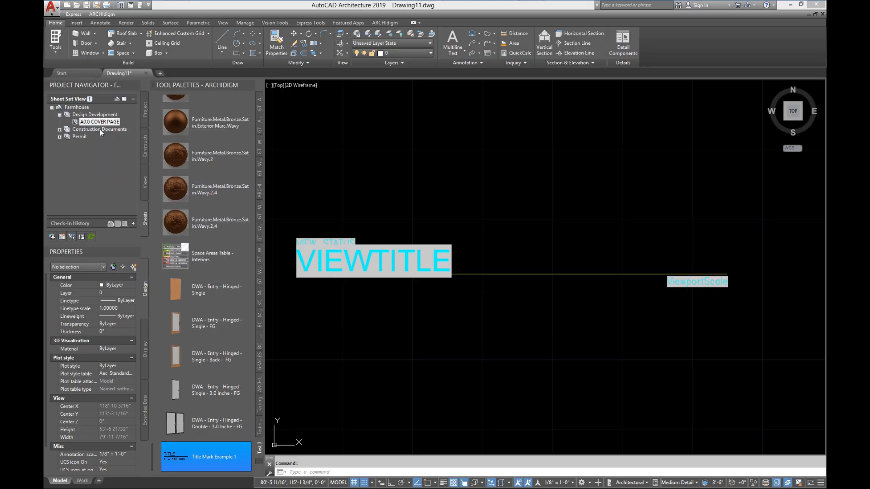
click(60, 136)
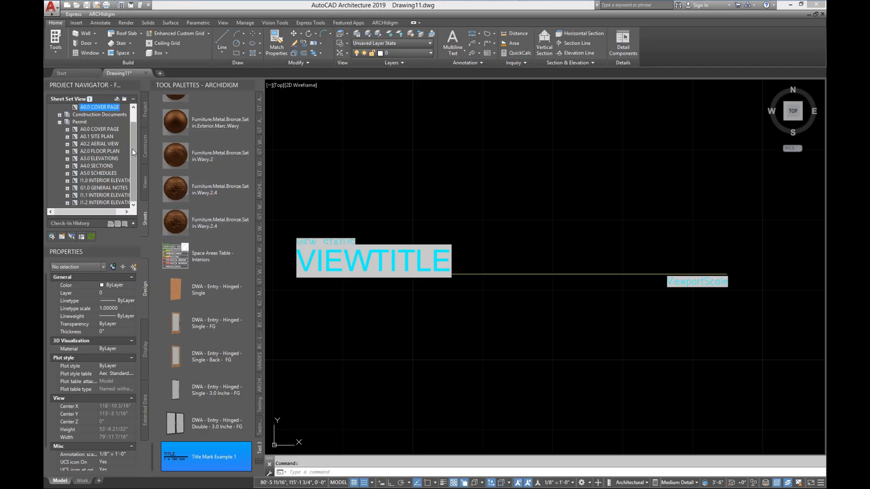
drag(133, 153, 132, 136)
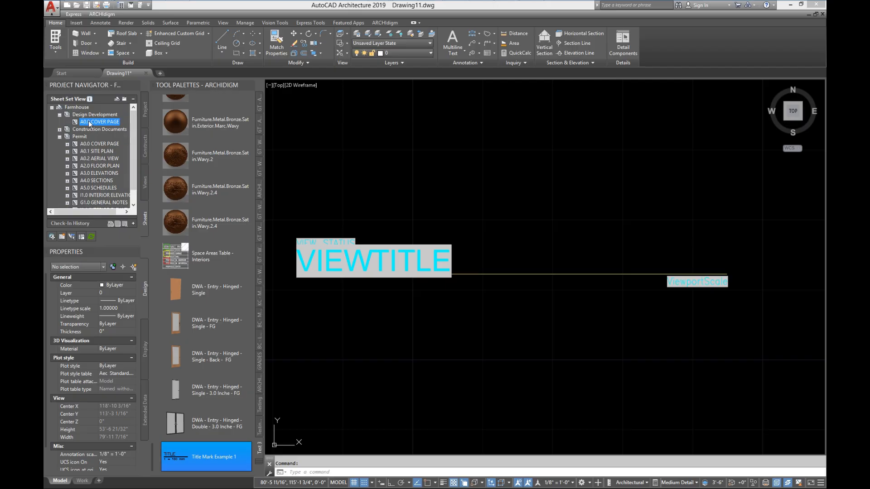
Open the A0.0 COVER PAGE sheet from the Design Development subset
mouse_move(89, 121)
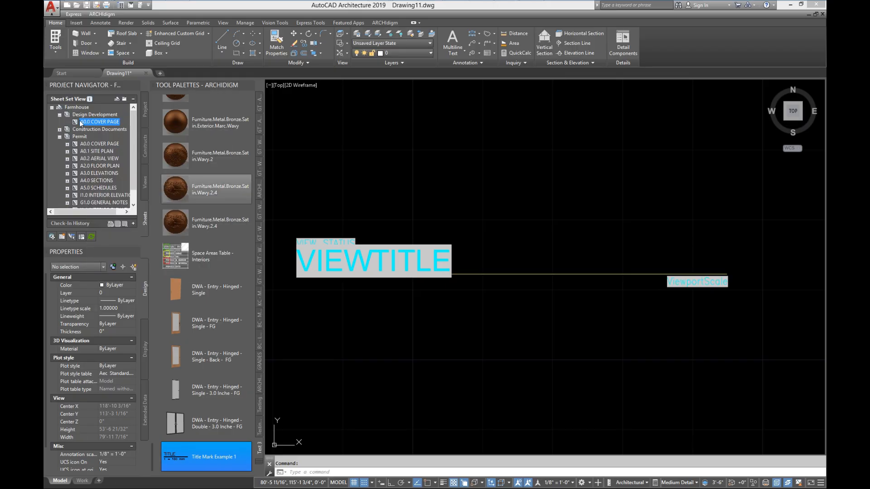
double_click(94, 120)
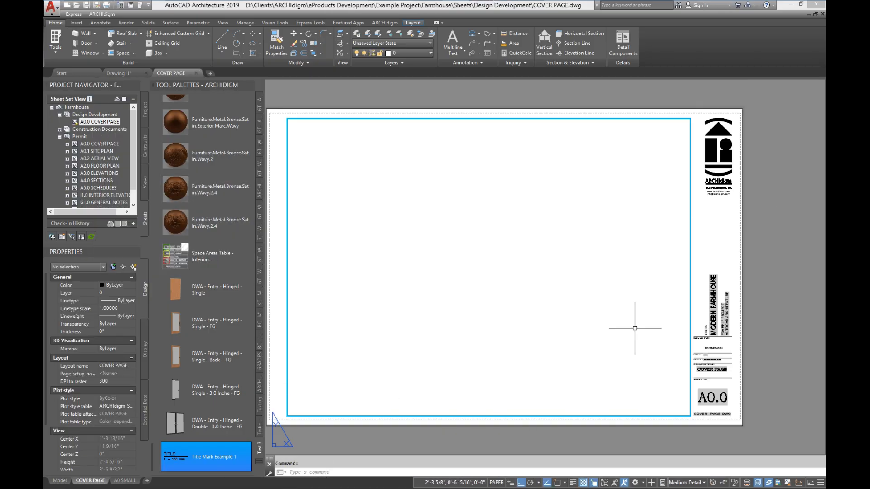
Show the project's views and open the Elevations view drawing in the Existing category
click(145, 181)
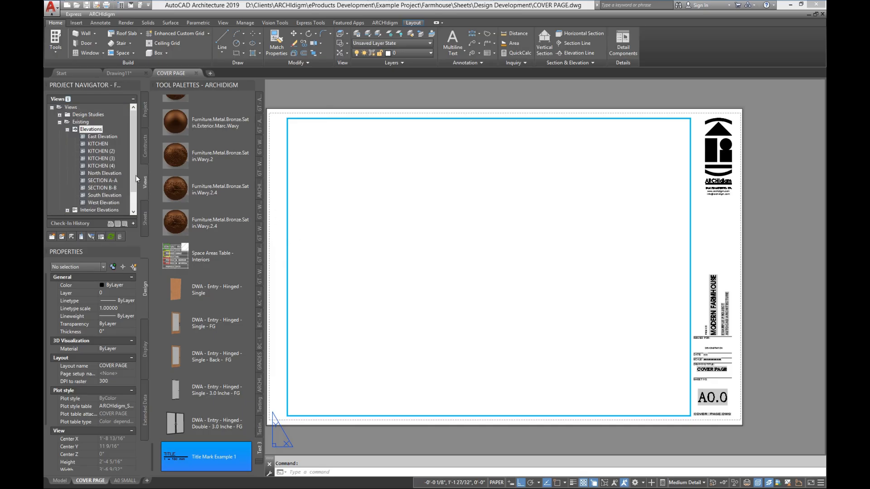
drag(131, 132, 132, 143)
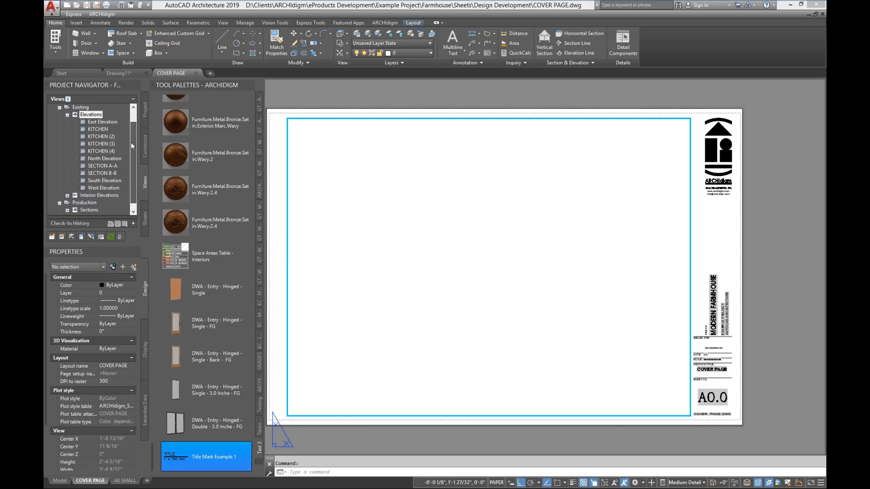
click(96, 181)
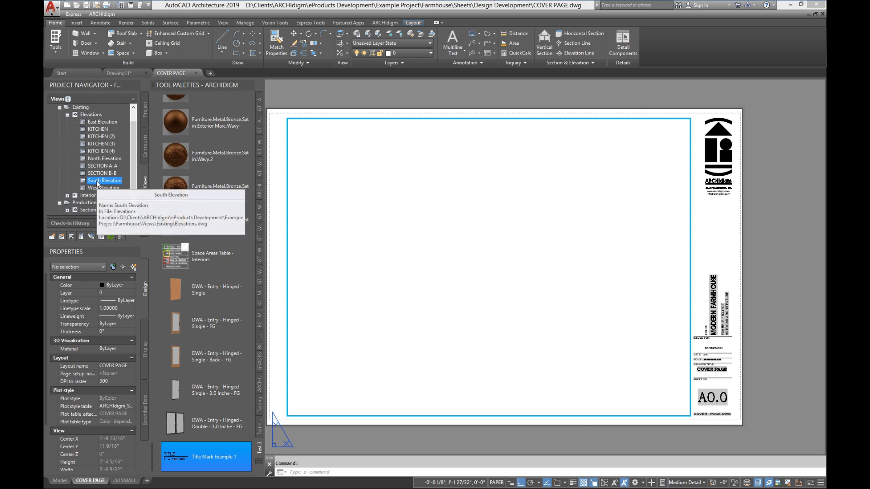
double_click(94, 114)
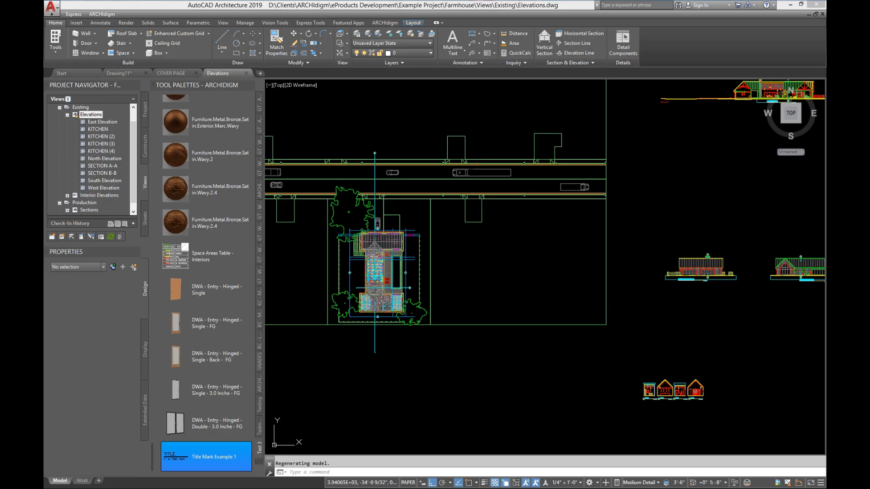
Look over the floor plan and the generated elevations in the Elevations drawing, then examine the North Elevation with its title mark
scroll(604, 339, down, 3)
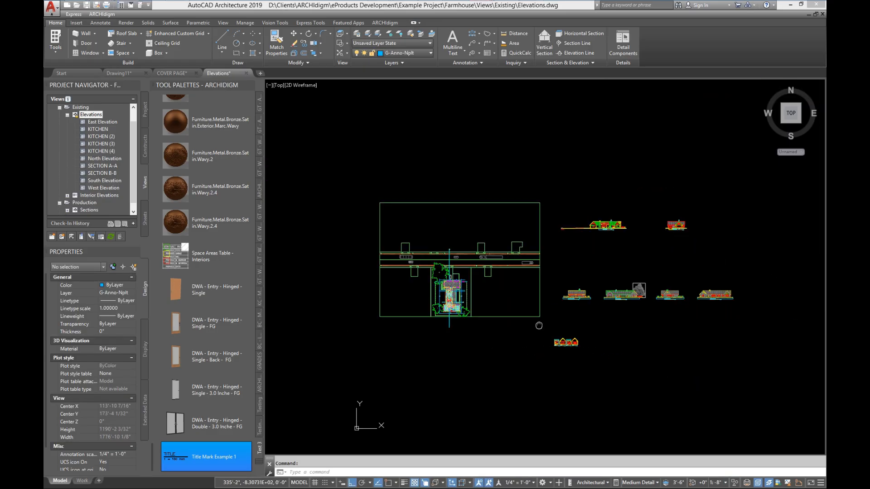
scroll(606, 333, up, 1)
scroll(586, 315, up, 2)
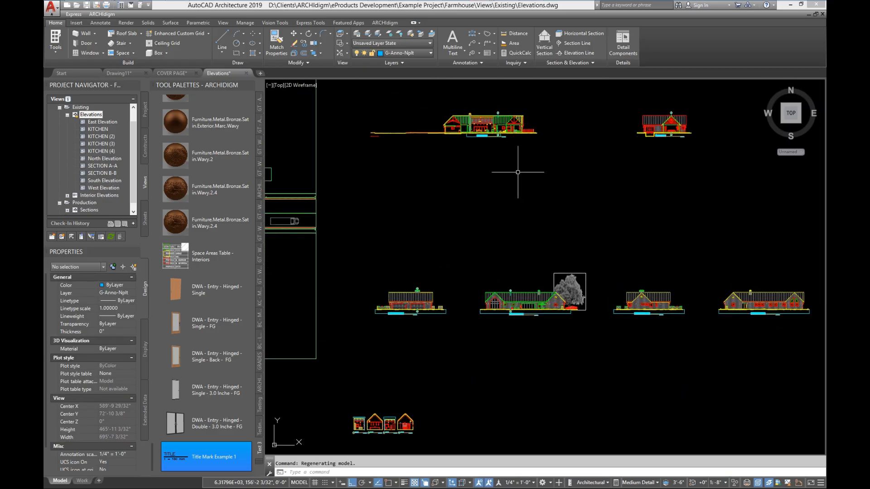
scroll(628, 307, up, 4)
middle_drag(364, 359, 625, 334)
scroll(552, 342, down, 4)
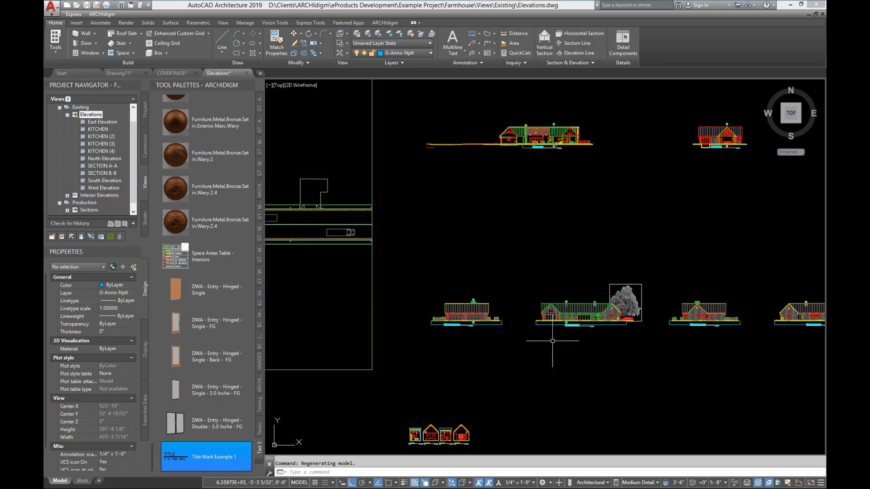
middle_drag(329, 315, 492, 303)
scroll(679, 306, up, 5)
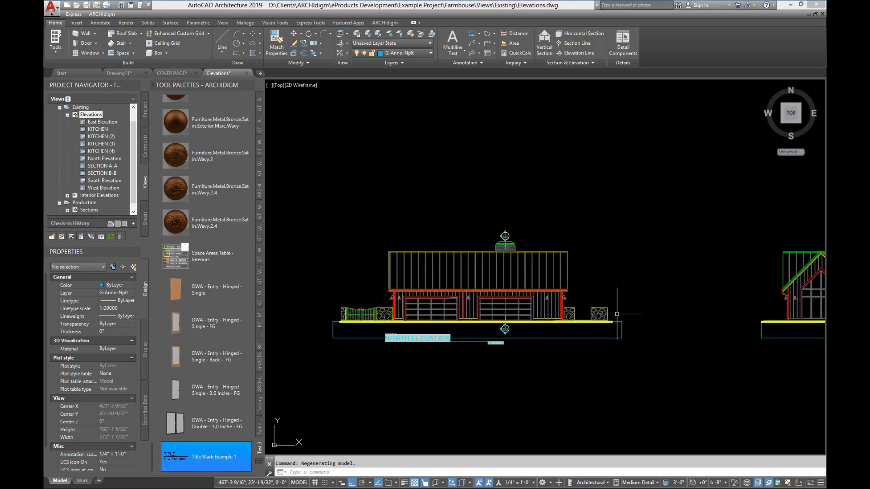
scroll(467, 349, up, 1)
middle_drag(436, 361, 641, 328)
scroll(641, 327, down, 3)
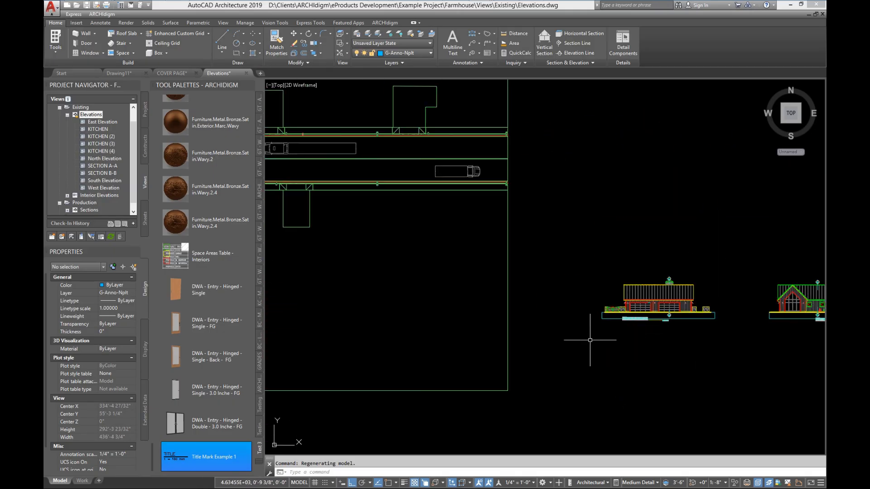
middle_drag(414, 343, 685, 345)
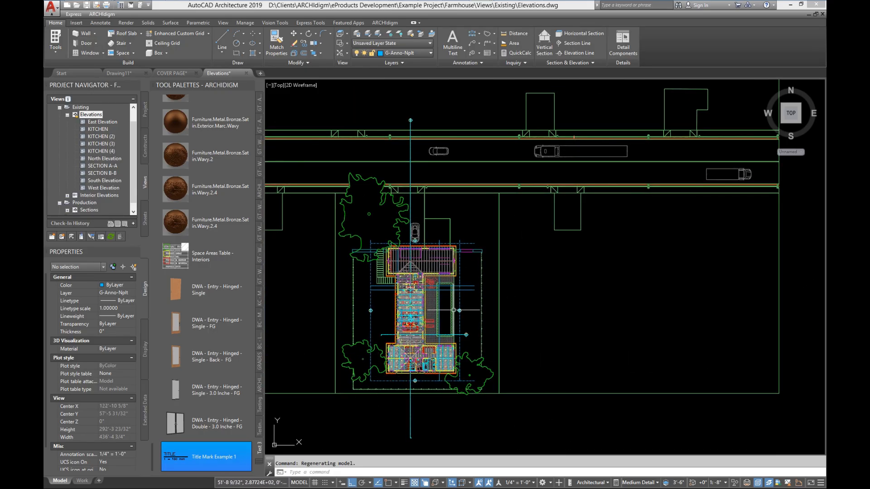
scroll(410, 263, down, 4)
middle_drag(616, 328, 350, 319)
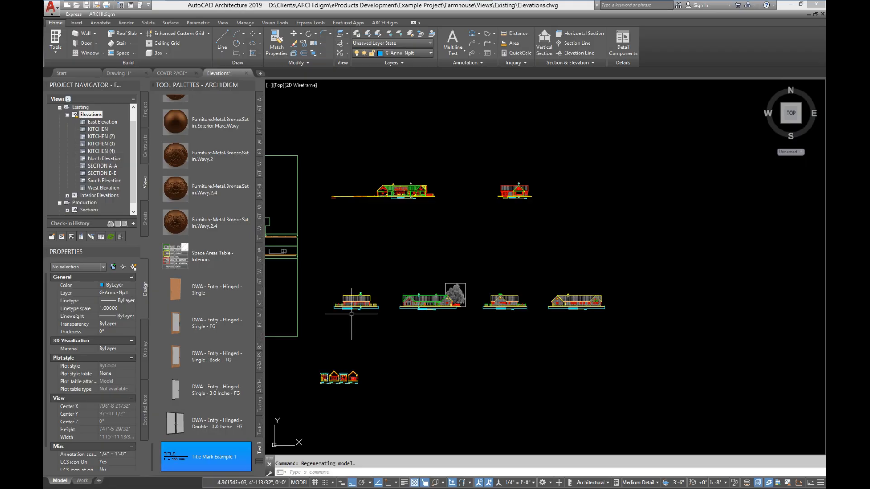
scroll(479, 311, up, 4)
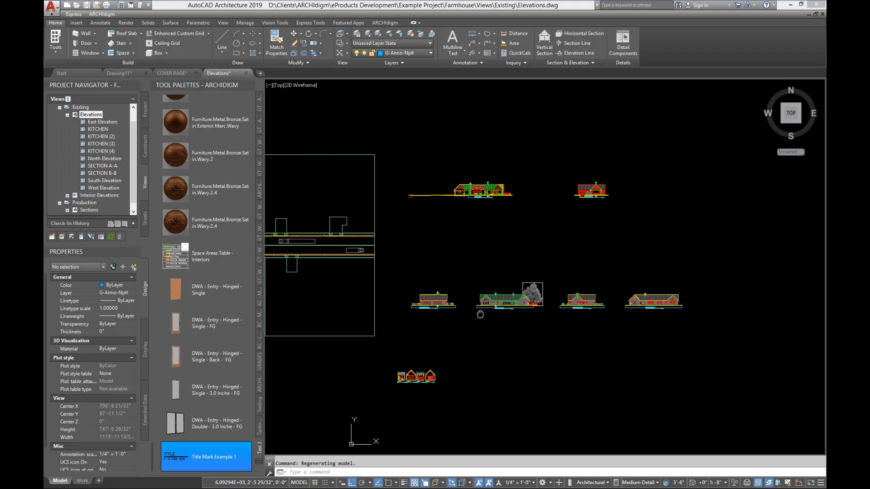
scroll(434, 310, up, 6)
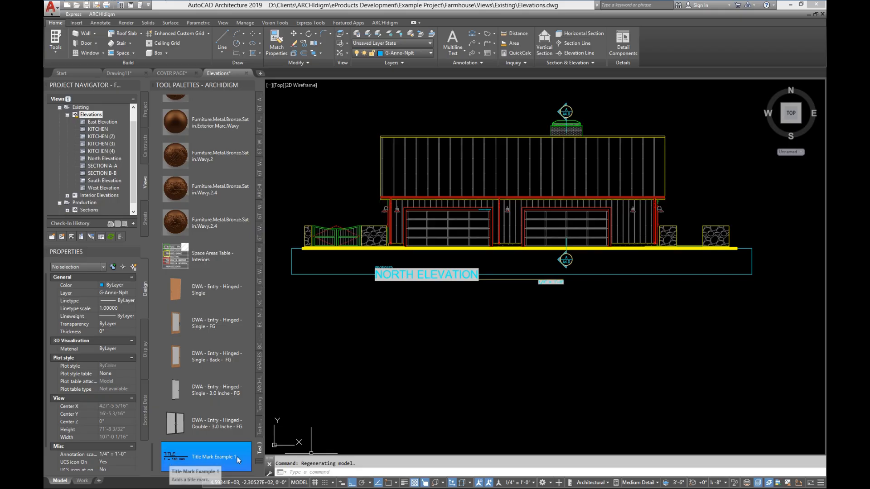
Show the GT - ANNOTATION tool palette from its beginning, where the callout tools are listed
click(260, 463)
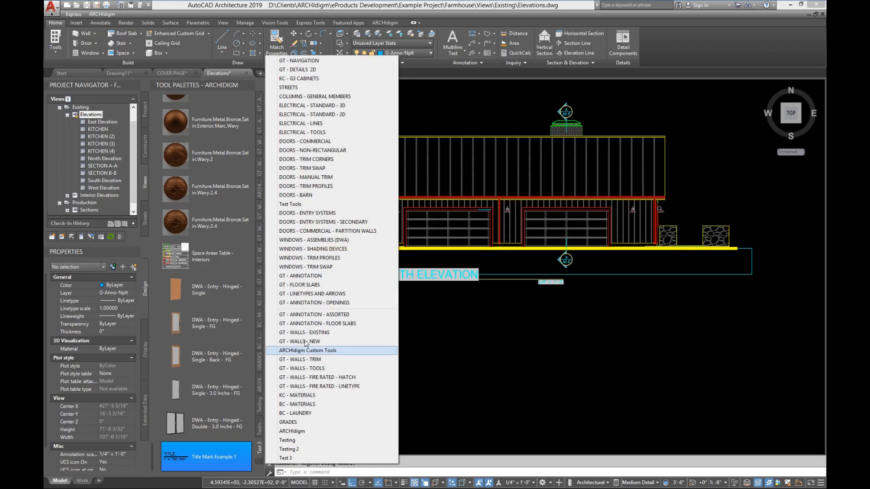
click(299, 276)
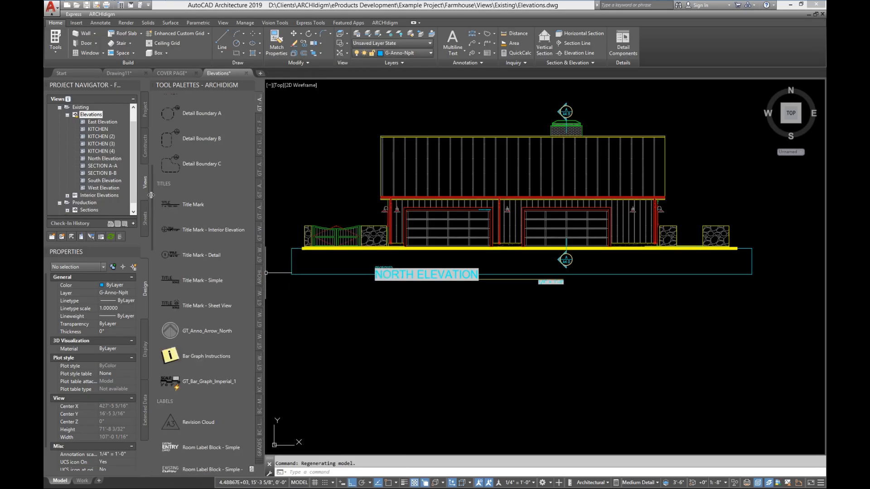
scroll(152, 189, up, 10)
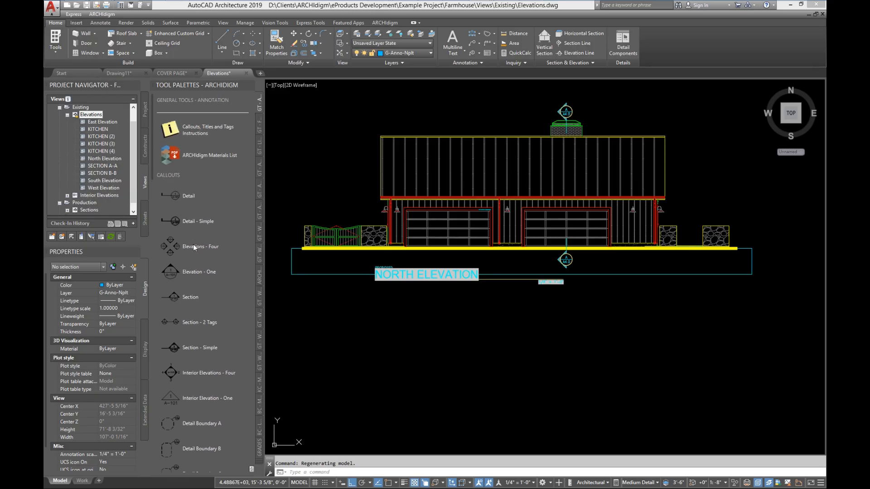
Review the properties of the Elevations - Four callout tool, including its view defaults and title mark settings, and close them without making changes
click(164, 249)
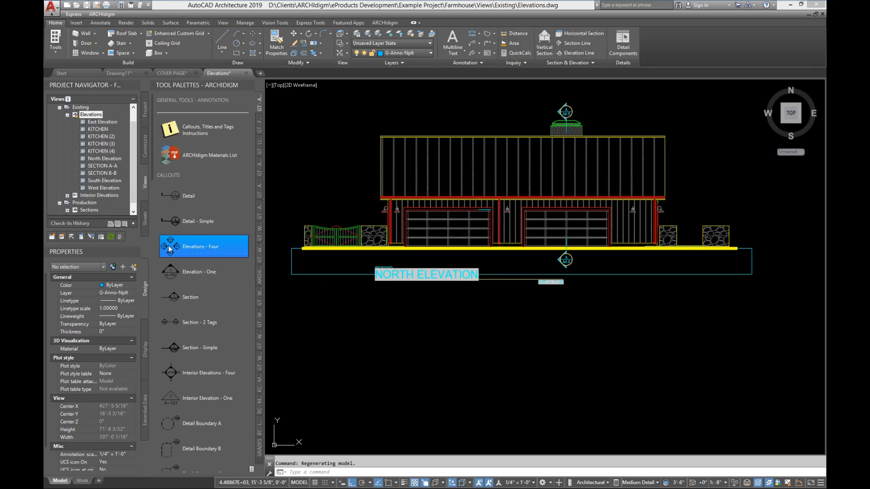
right_click(164, 249)
click(213, 316)
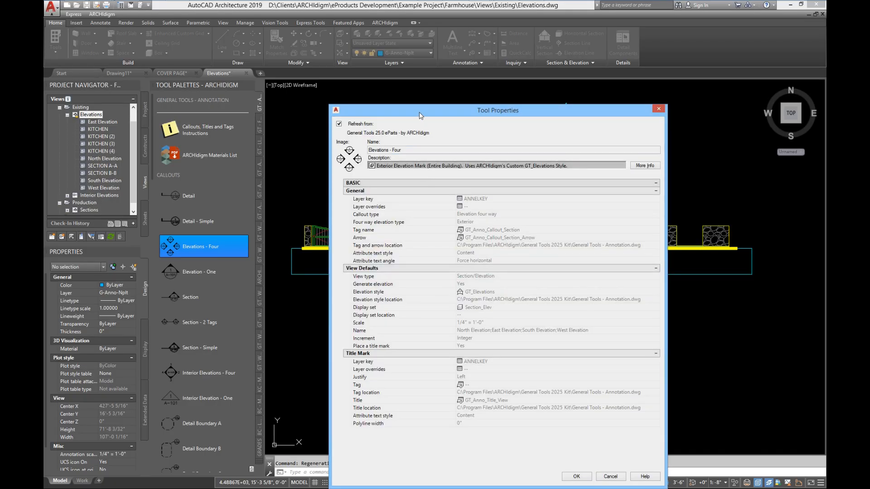
drag(419, 115, 347, 53)
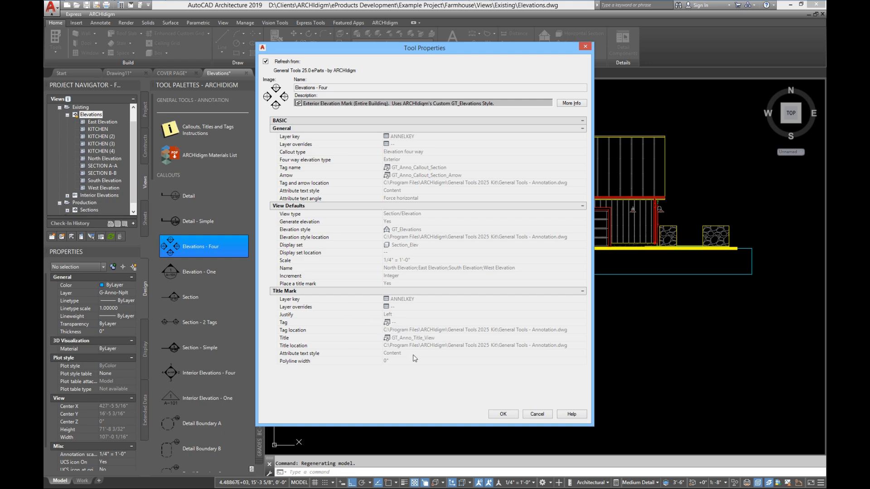
click(537, 414)
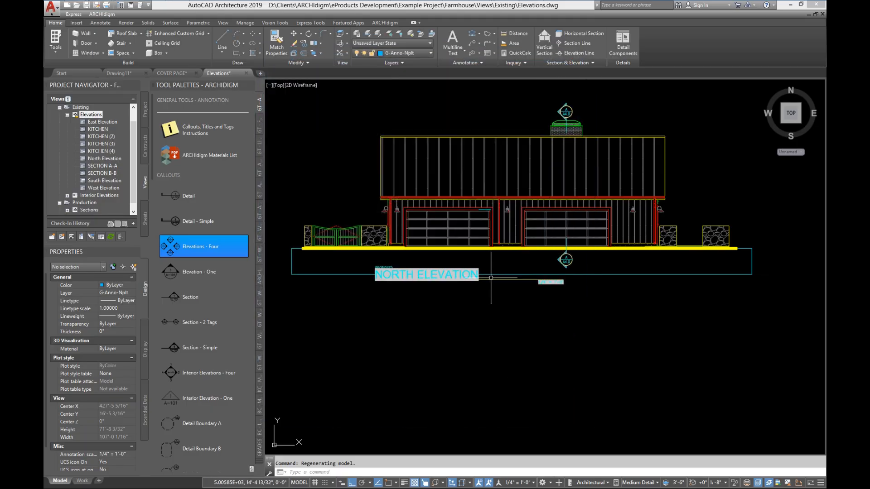
Lengthen the line of the NORTH ELEVATION title mark so its scale text sits farther from the title, and deselect the mark
click(490, 280)
scroll(646, 295, up, 8)
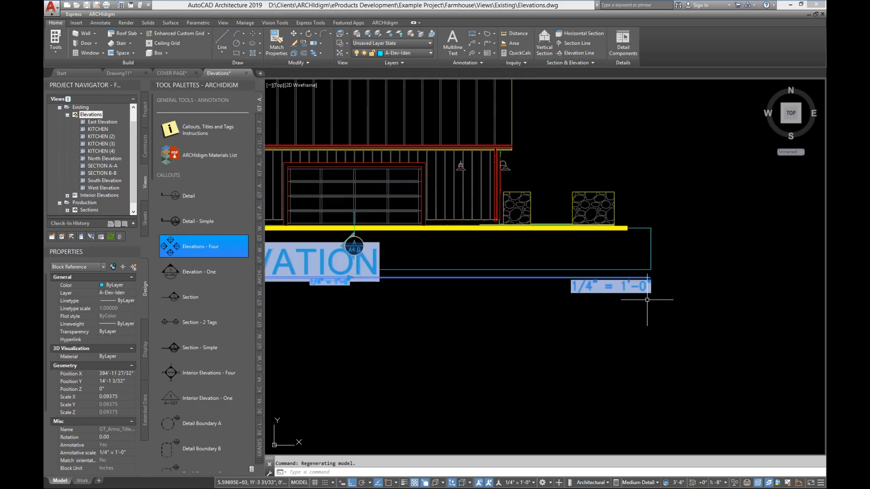
scroll(646, 300, down, 8)
scroll(437, 300, up, 3)
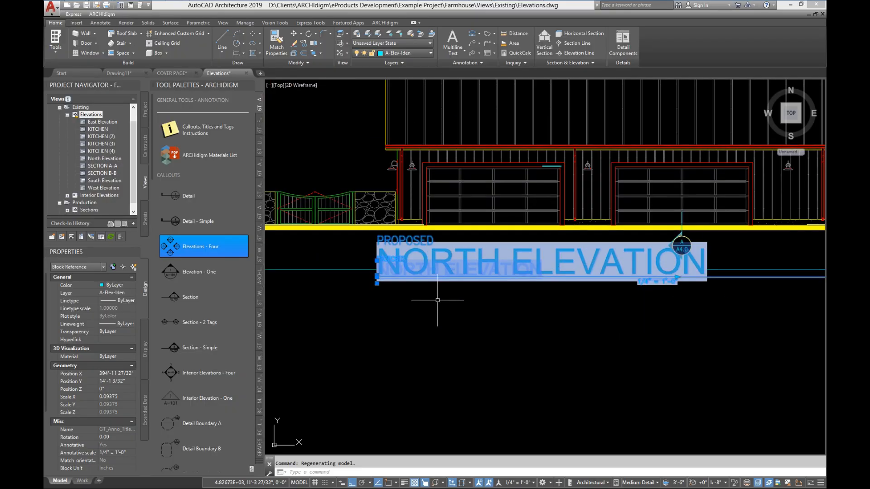
scroll(678, 294, up, 3)
scroll(678, 283, down, 5)
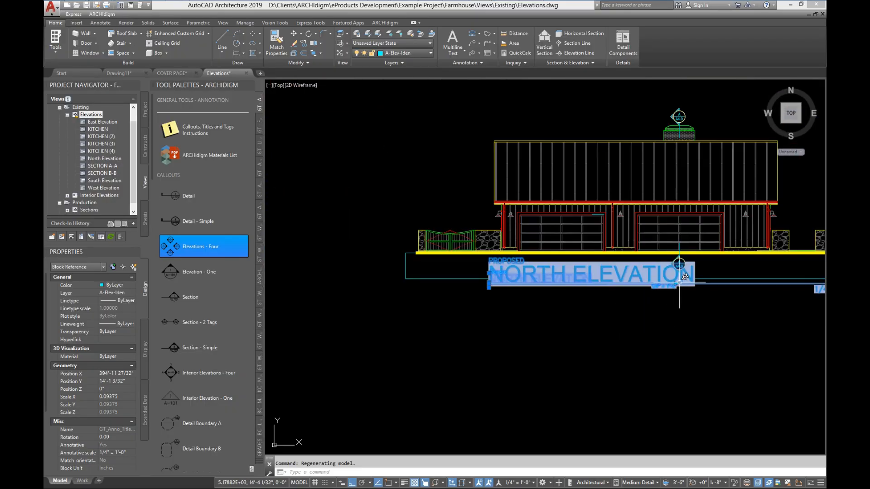
click(678, 284)
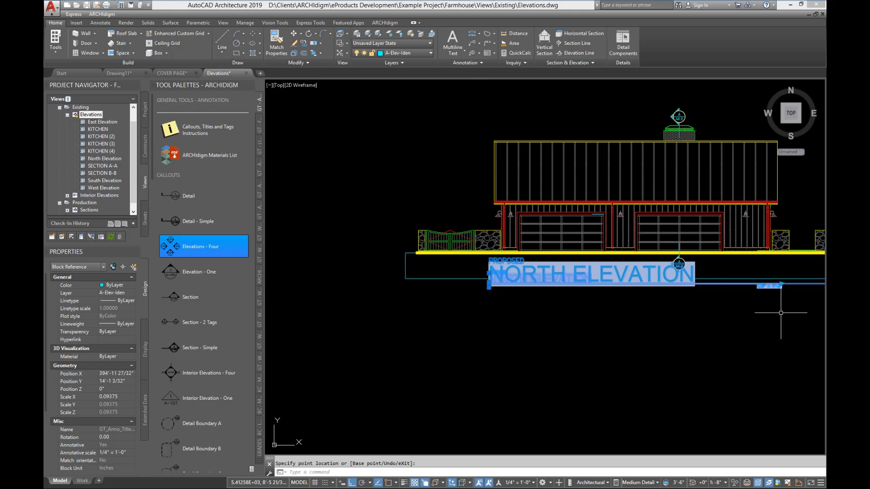
middle_drag(780, 314, 706, 341)
scroll(428, 305, up, 3)
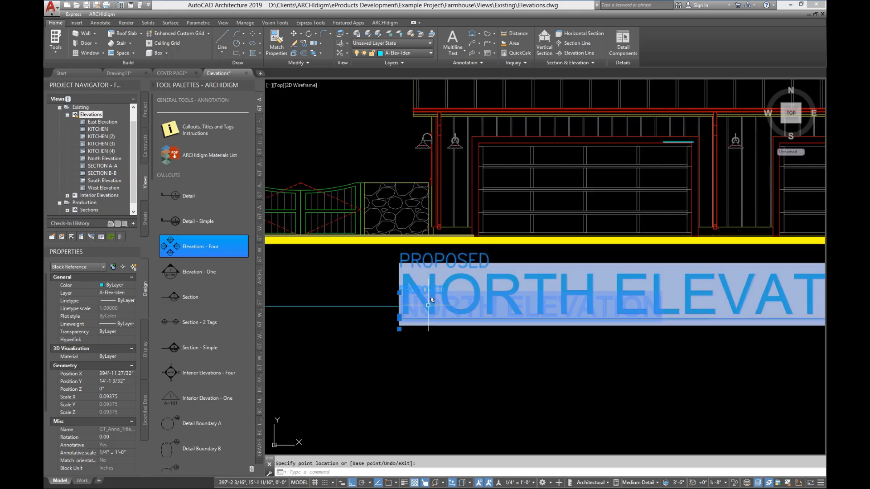
scroll(461, 335, down, 5)
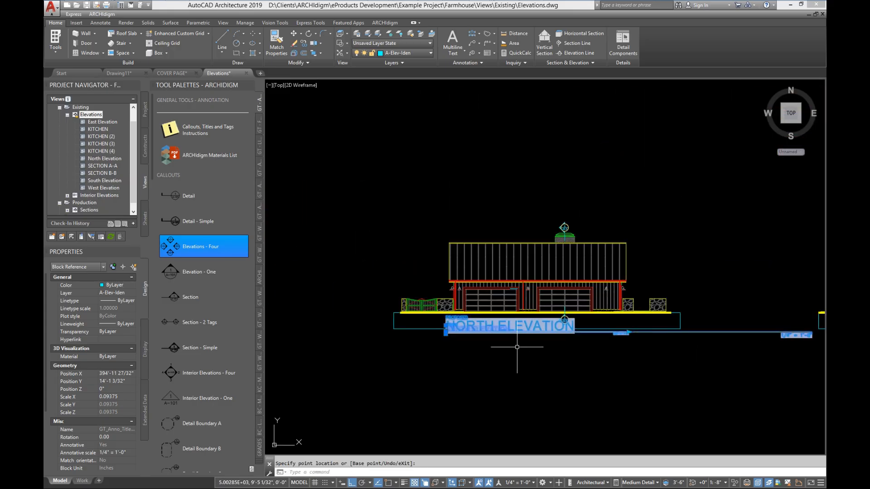
key(Escape)
key(Escape)
Examine the NORTH ELEVATION title mark up close and in relation to the whole elevation
scroll(463, 333, up, 5)
middle_drag(425, 358, 390, 320)
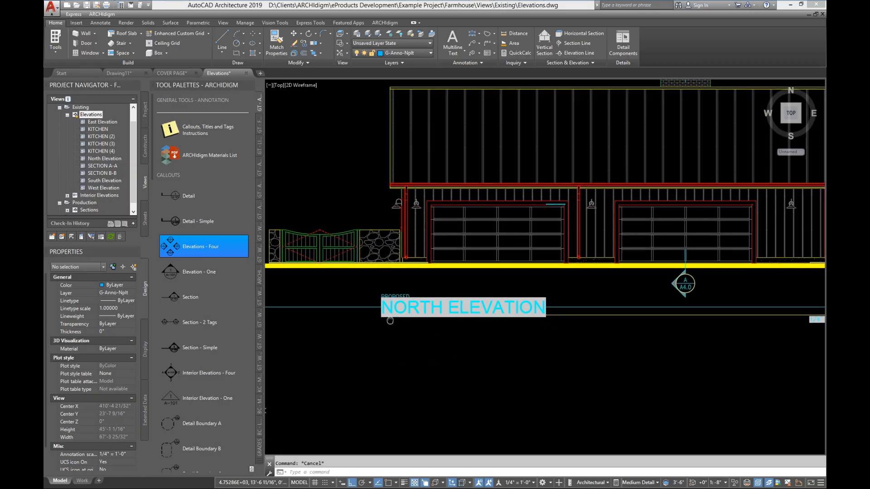
scroll(484, 351, down, 6)
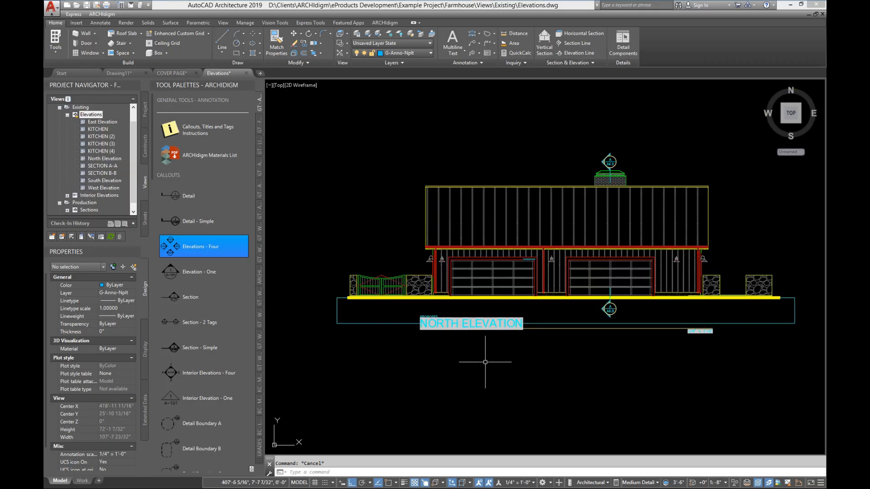
mouse_move(443, 335)
middle_down()
mouse_move(495, 301)
mouse_move(474, 286)
middle_up()
scroll(487, 285, up, 3)
scroll(473, 286, up, 4)
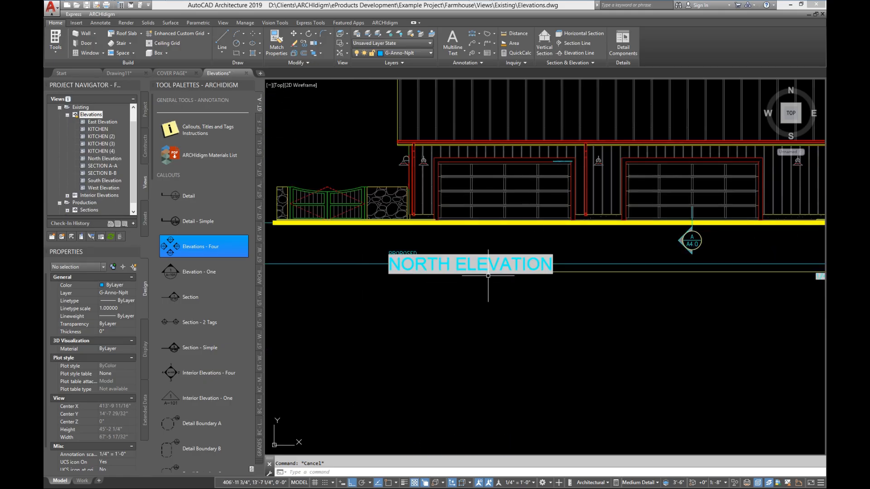
scroll(487, 274, up, 2)
scroll(487, 274, down, 6)
scroll(476, 283, down, 5)
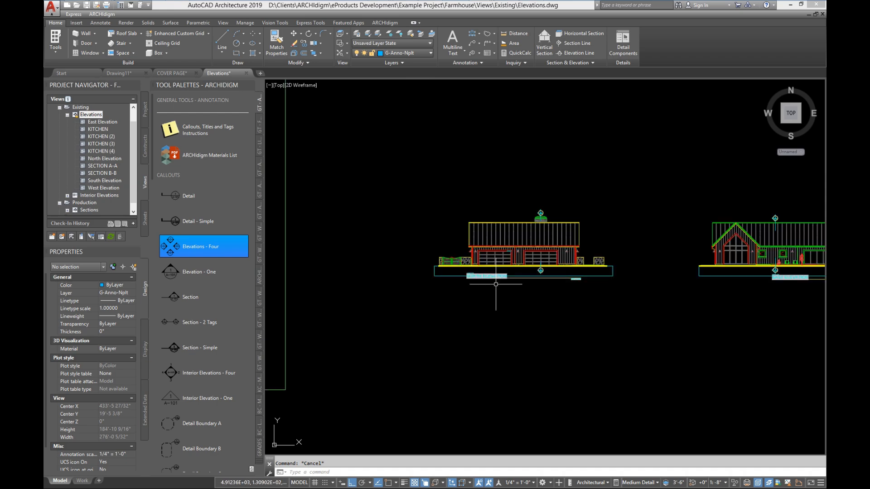
Examine the EAST ELEVATION and SOUTH ELEVATION title marks, then view the floor plan and all elevations together
scroll(578, 287, up, 5)
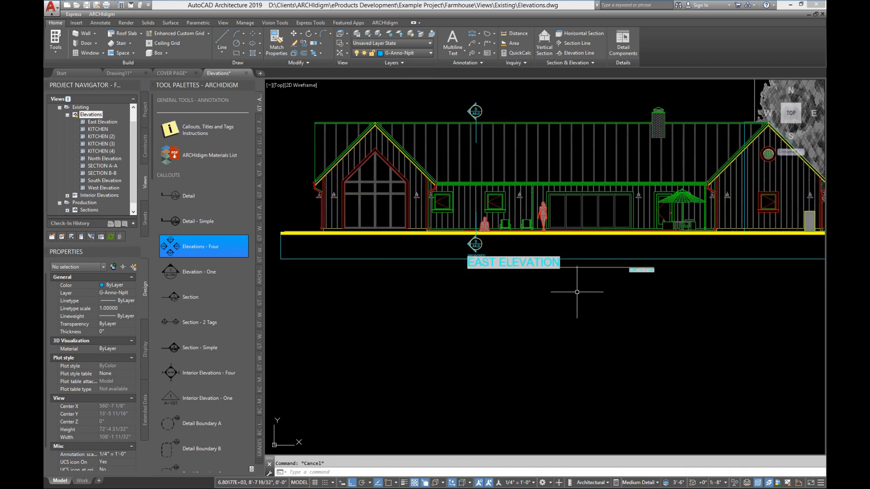
scroll(576, 291, down, 5)
middle_drag(577, 291, 427, 295)
scroll(496, 291, up, 4)
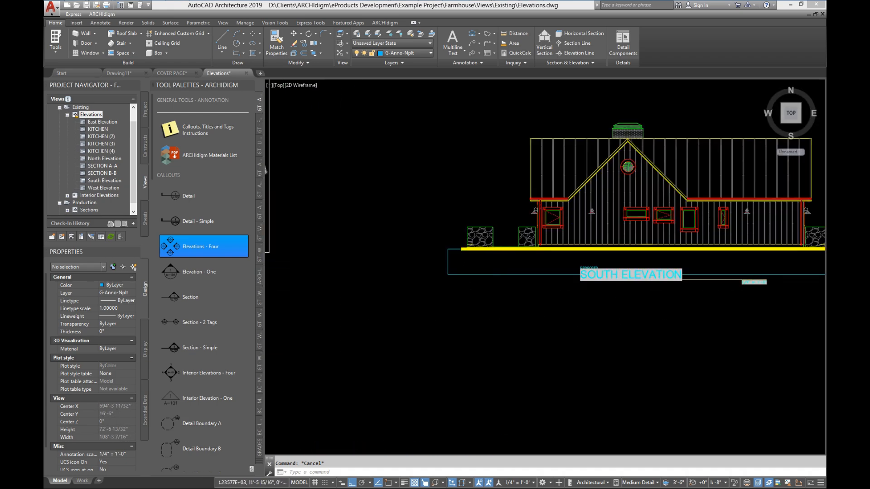
scroll(657, 304, down, 5)
scroll(697, 303, up, 6)
scroll(697, 303, down, 8)
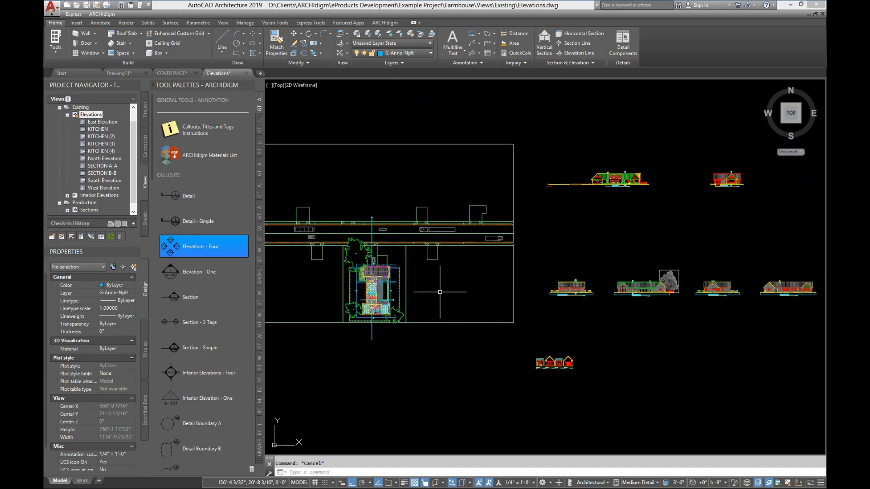
Examine a title mark's scale text up close, then compare the row of elevations and their title marks with the floor plan
scroll(582, 295, up, 12)
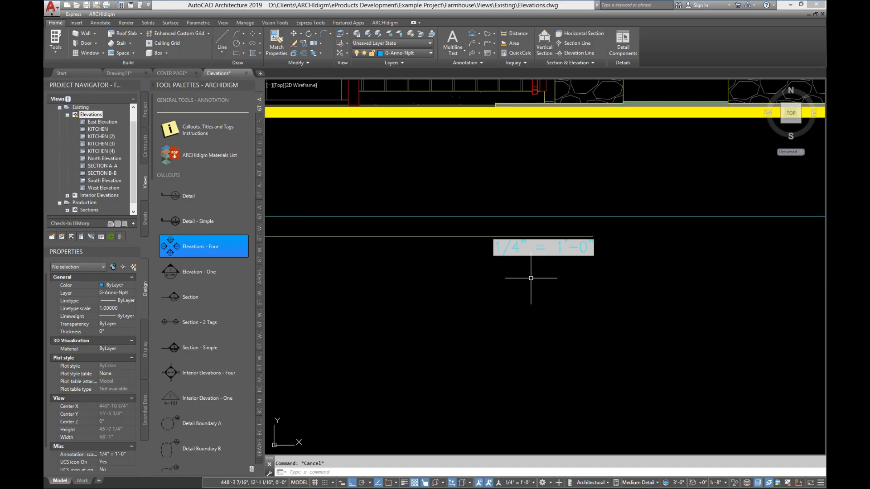
scroll(546, 273, down, 8)
scroll(608, 301, down, 6)
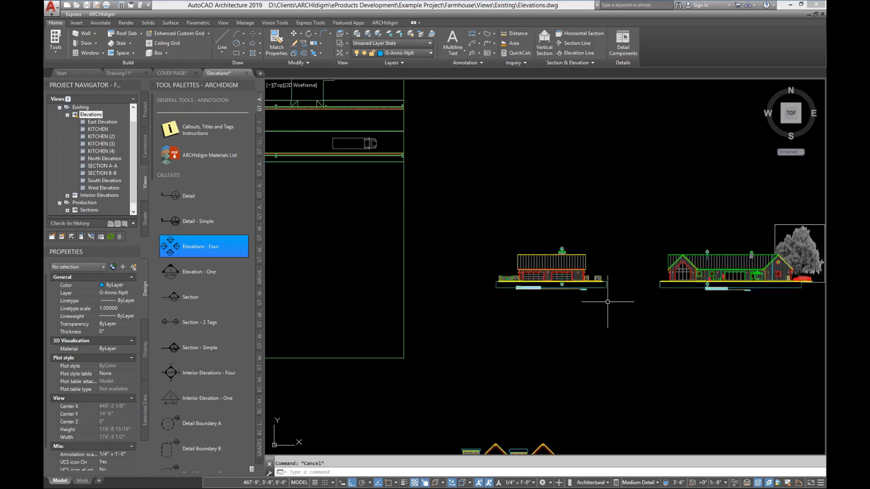
middle_drag(607, 301, 409, 302)
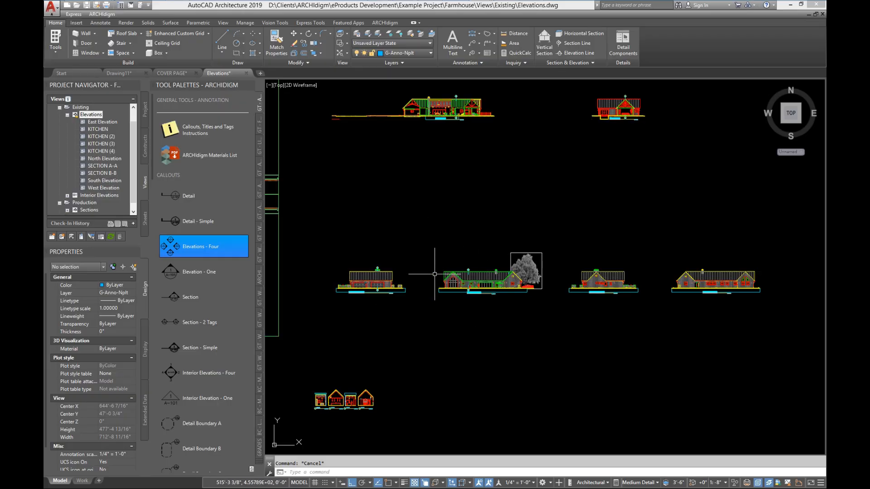
middle_drag(414, 288, 677, 270)
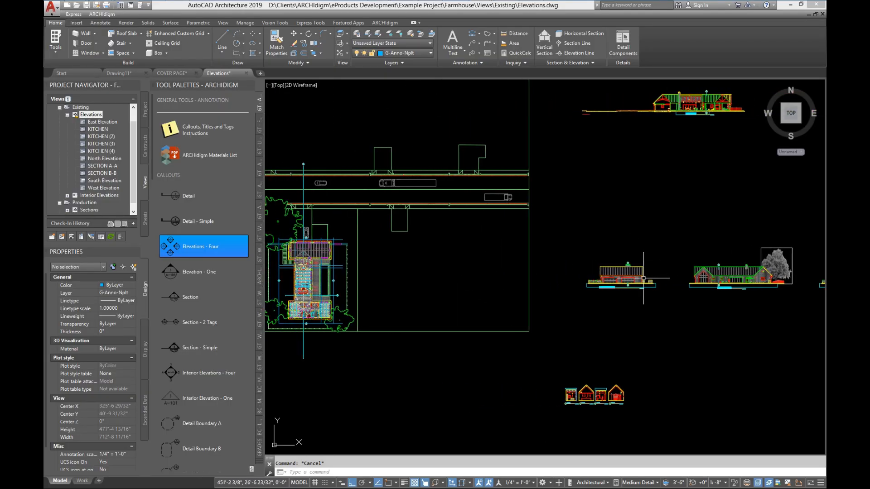
middle_drag(584, 292, 424, 287)
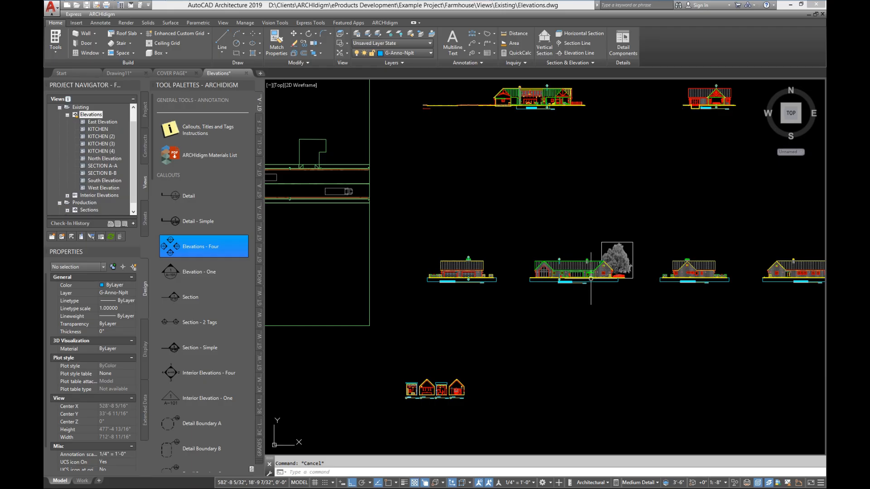
middle_drag(800, 276, 703, 276)
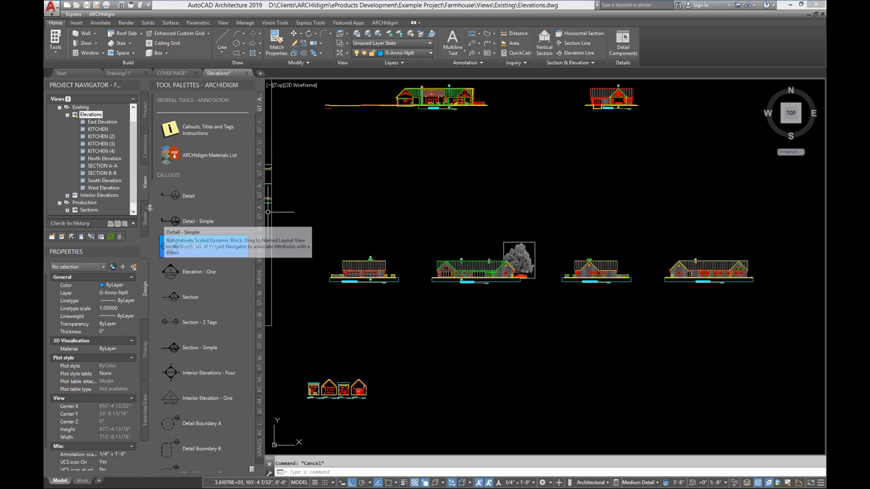
Place the South Elevation view on the COVER PAGE sheet at 1/8" = 1'-0", in the upper area beside the title block
click(171, 73)
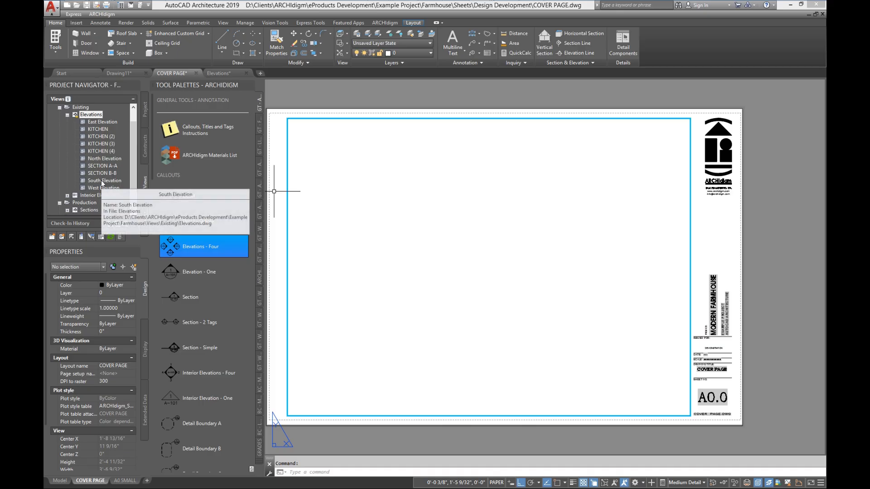
drag(103, 180, 250, 152)
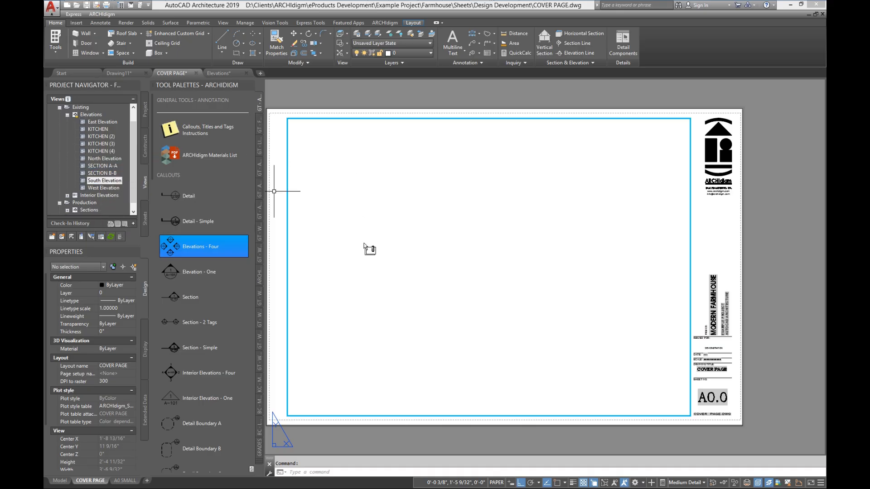
drag(364, 248, 364, 248)
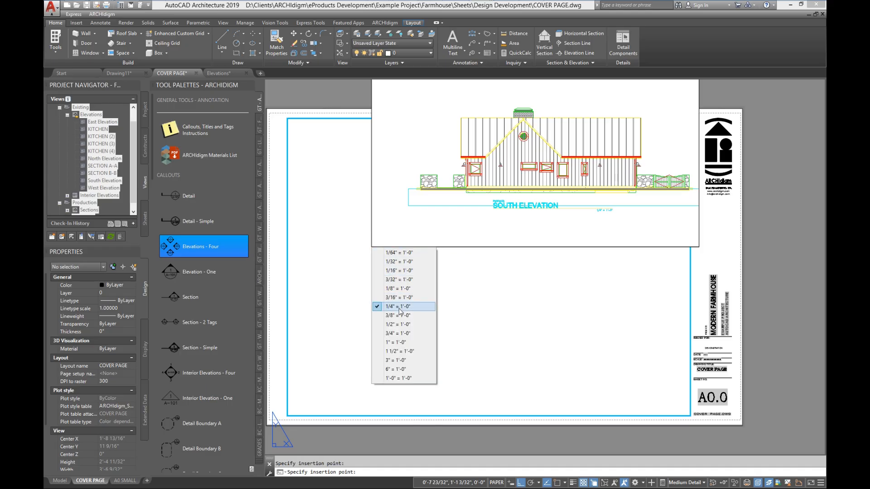
click(399, 288)
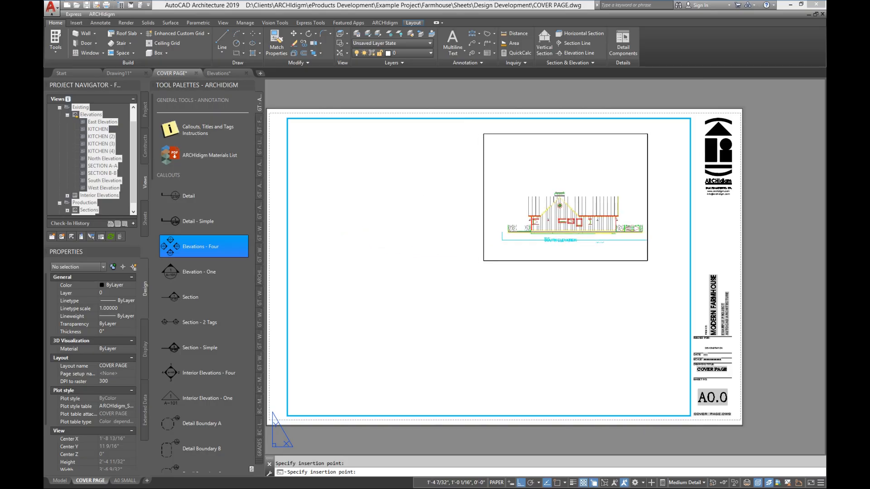
click(565, 198)
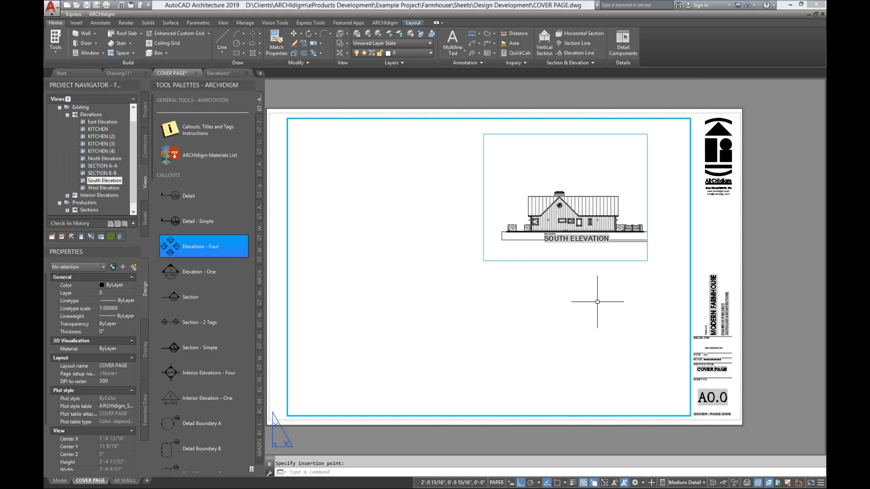
scroll(593, 275, up, 1)
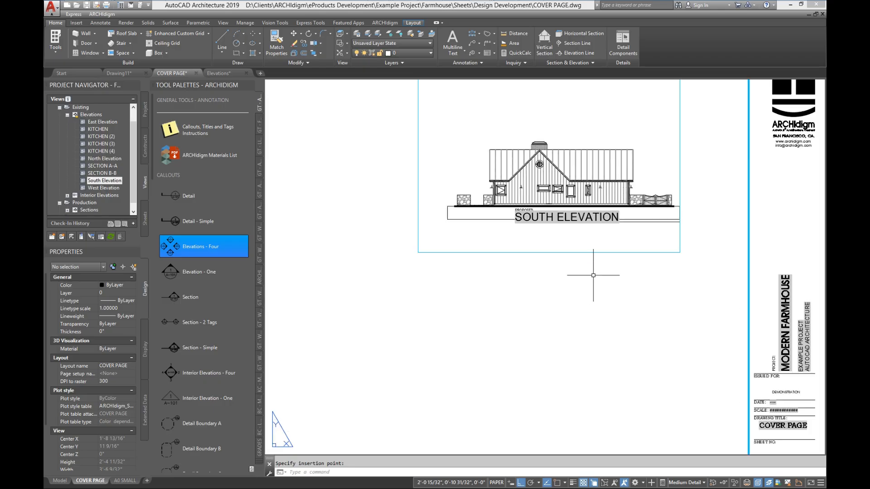
scroll(535, 319, up, 2)
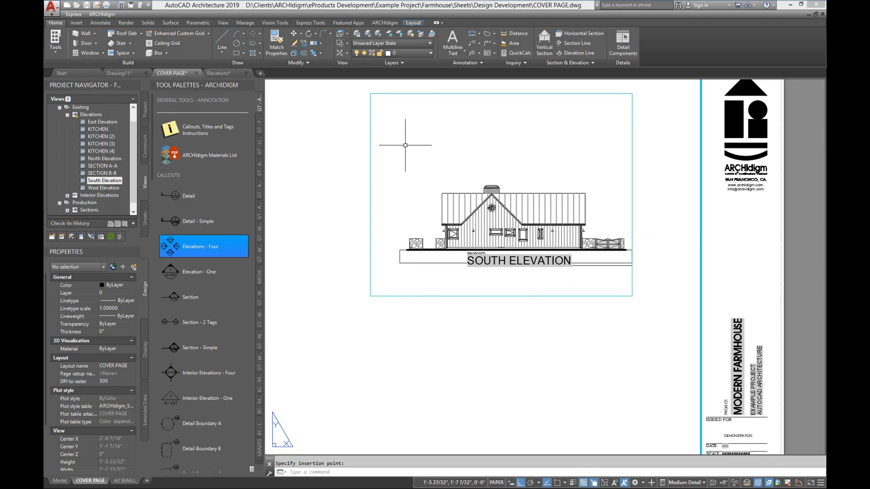
middle_drag(404, 140, 404, 177)
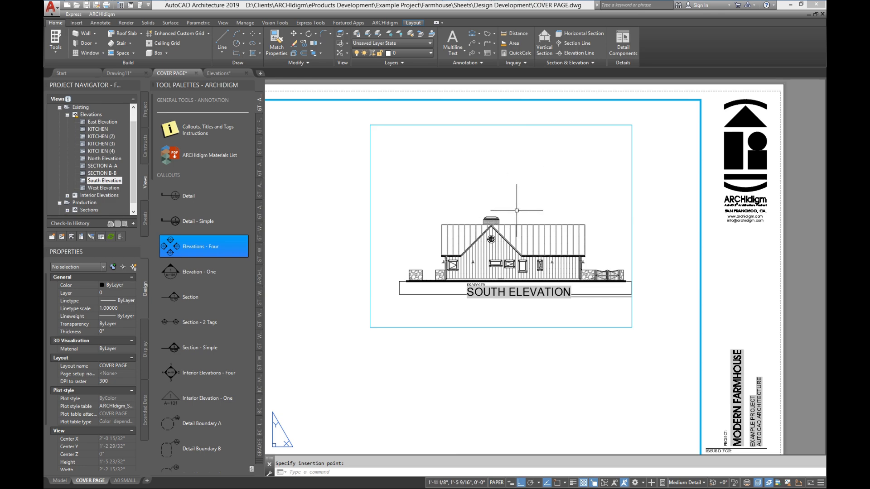
Review the properties of the South Elevation layout view in the View Manager, then close it
text(V)
key(Return)
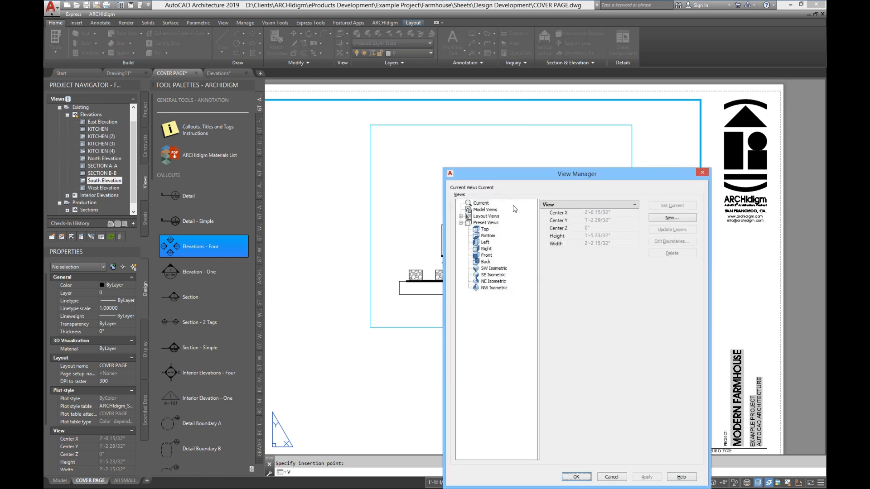
click(461, 216)
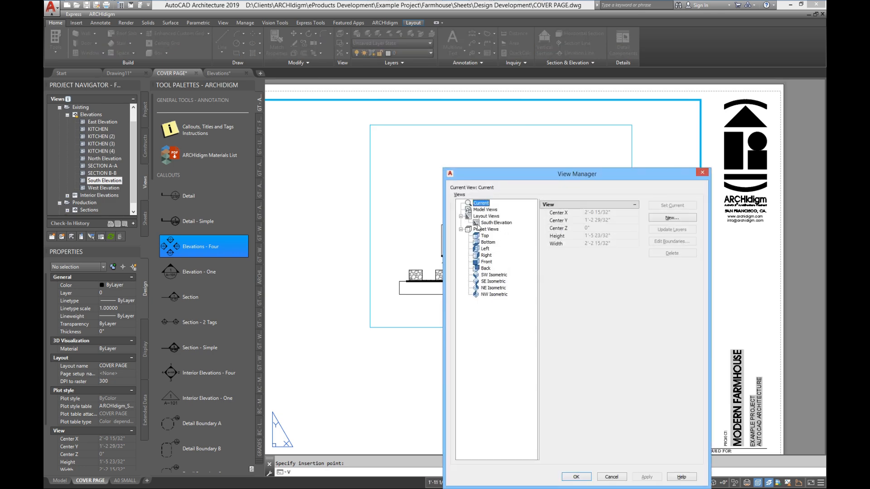
click(478, 224)
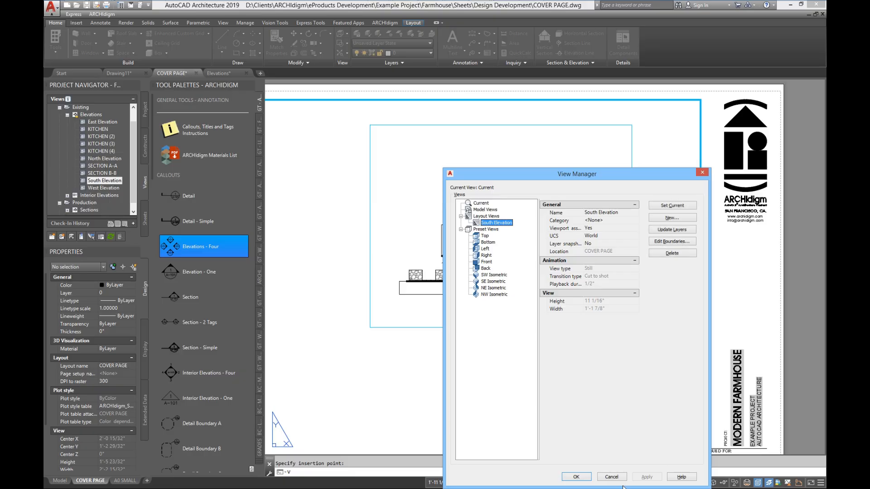
click(576, 477)
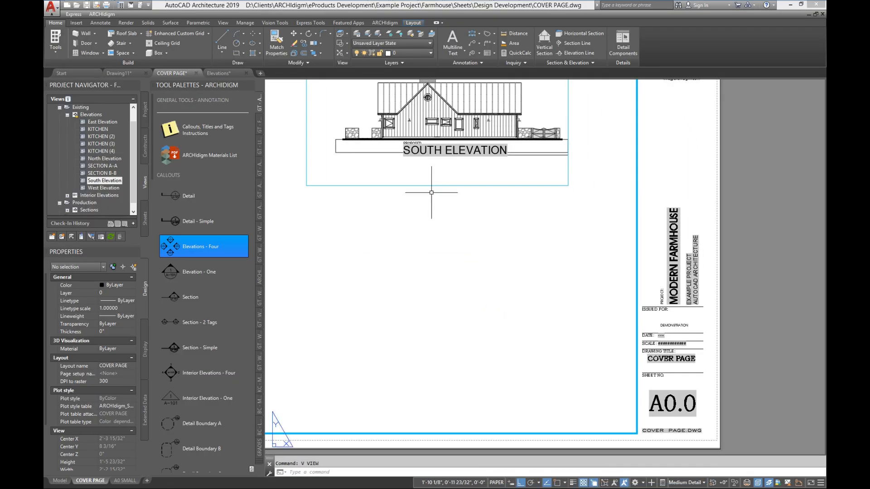
Show the Test 3 tool palette containing the Title Mark Example 1 tool
click(259, 464)
click(295, 458)
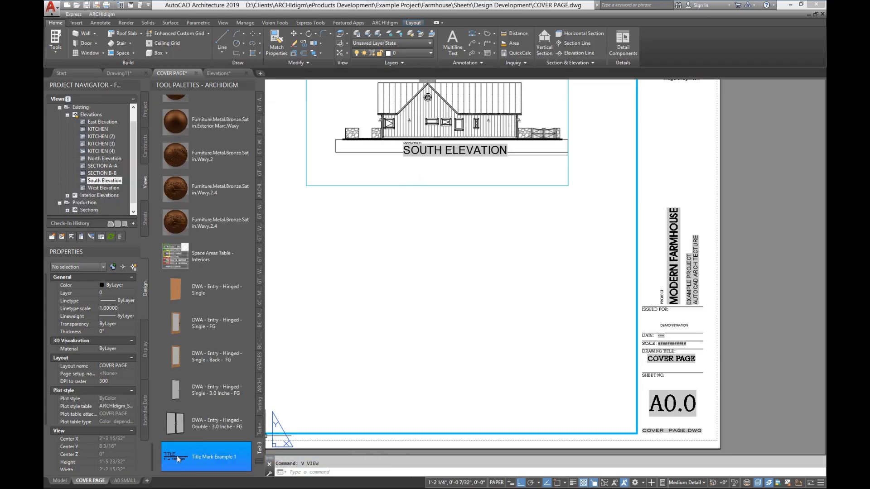
middle_drag(349, 345, 363, 464)
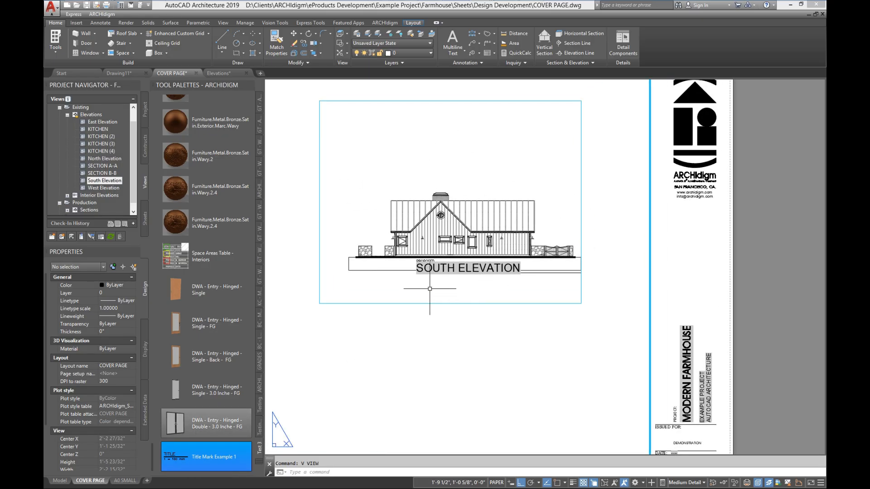
Raise the lower edge of the South Elevation viewport to just below the ground line, cropping out the title mark
double_click(392, 159)
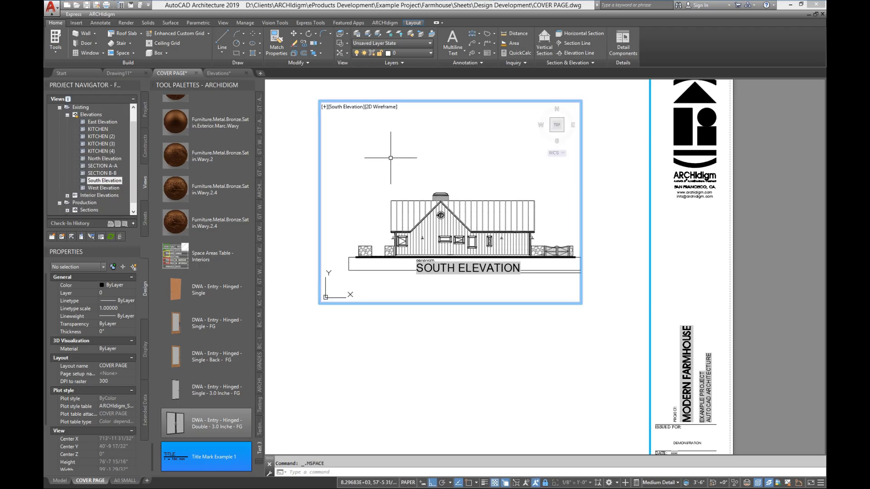
double_click(419, 349)
middle_drag(393, 377, 393, 342)
scroll(412, 338, down, 2)
middle_drag(407, 309, 438, 282)
scroll(437, 281, up, 4)
middle_drag(355, 242, 388, 266)
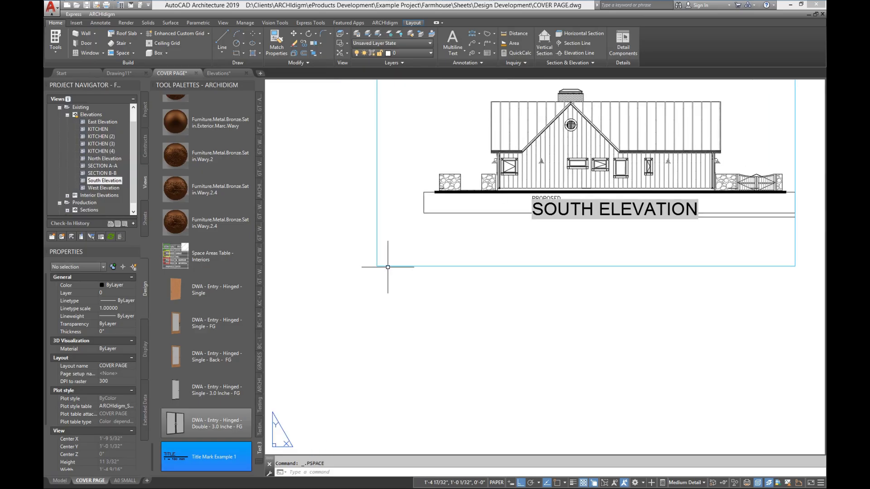
click(373, 266)
click(374, 266)
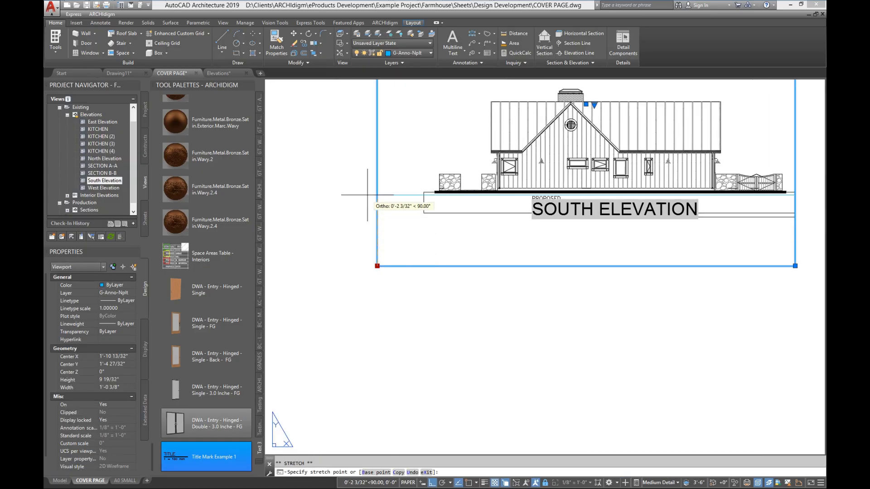
middle_drag(439, 263, 418, 320)
scroll(419, 324, down, 4)
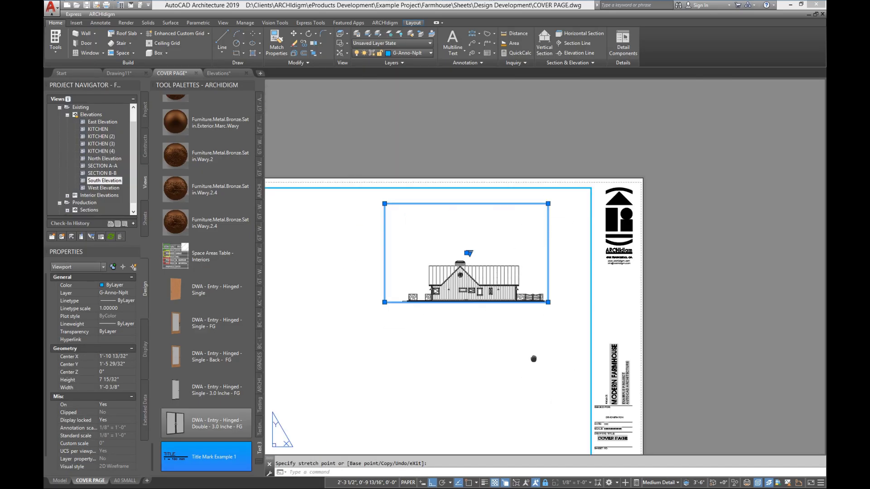
middle_drag(534, 359, 559, 305)
Examine the cropped South Elevation viewport up close and within the whole COVER PAGE sheet
click(220, 72)
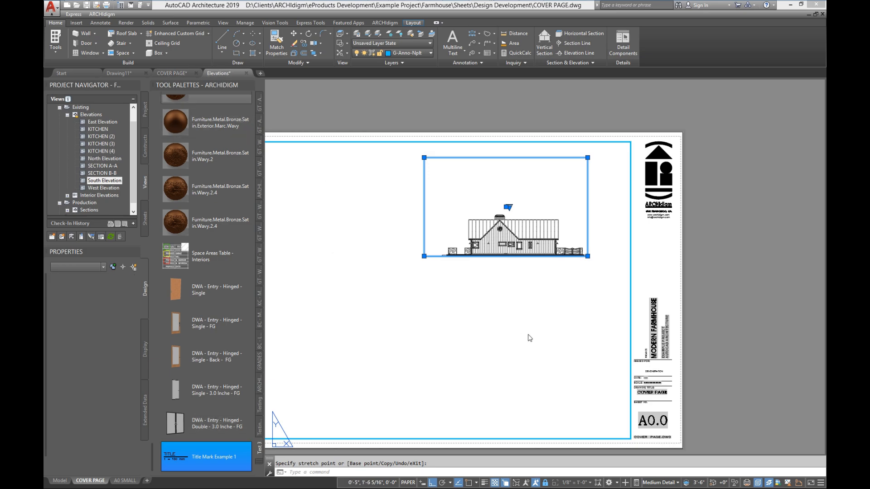
click(173, 73)
scroll(490, 268, up, 4)
middle_drag(499, 273, 475, 336)
middle_drag(523, 351, 538, 305)
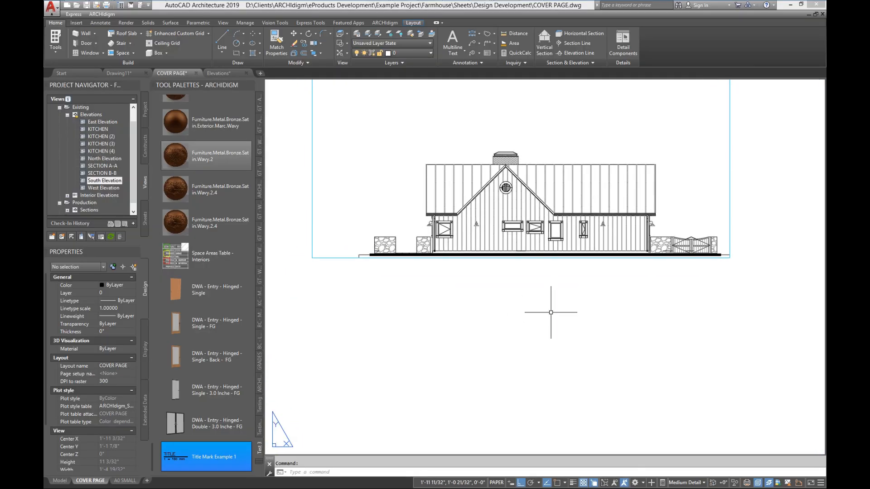
scroll(475, 291, down, 2)
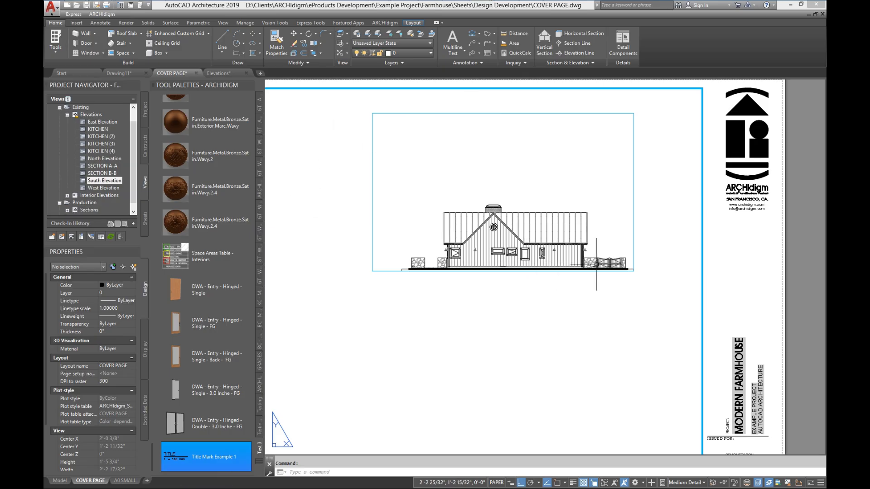
scroll(686, 312, down, 2)
middle_drag(672, 374, 643, 297)
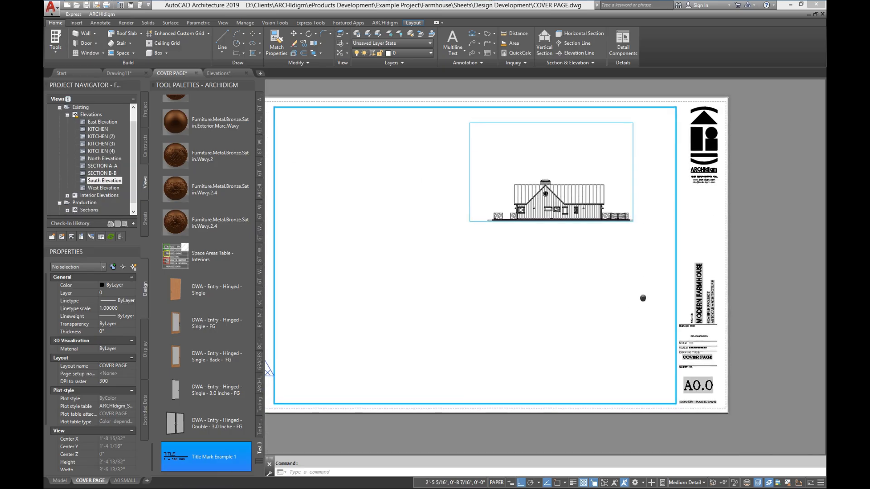
Add a Title Mark Example 1 title mark inside the South Elevation viewport, with its horizontal line above the roof and nearly as long as the house
click(181, 461)
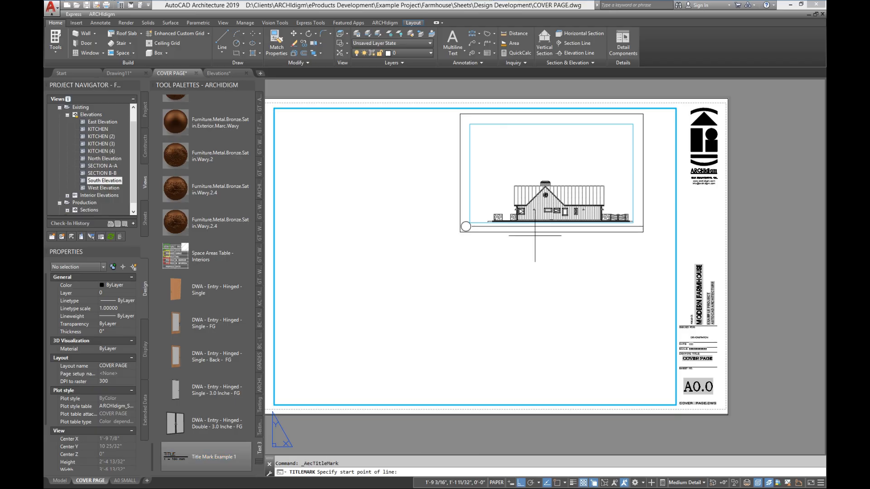
scroll(535, 236, up, 2)
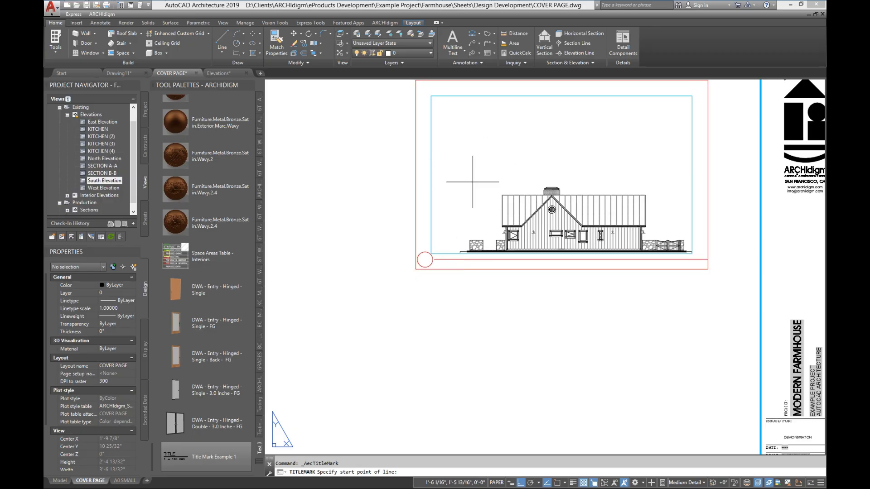
click(506, 172)
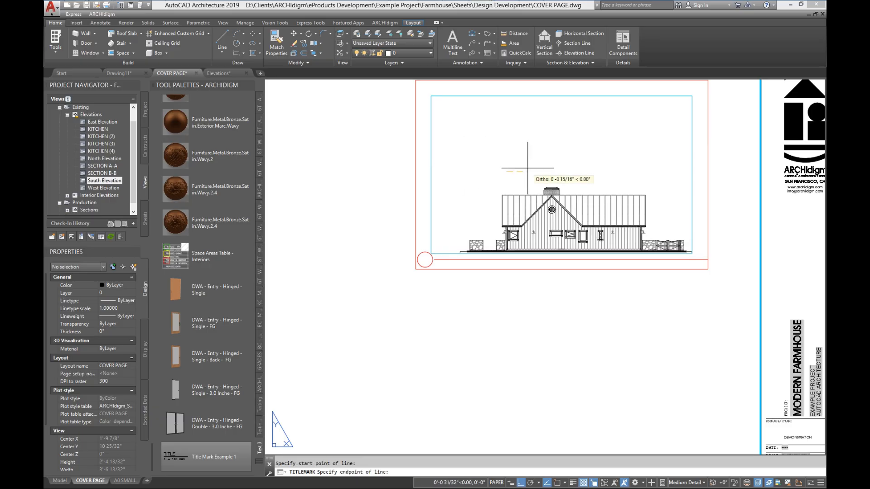
click(639, 172)
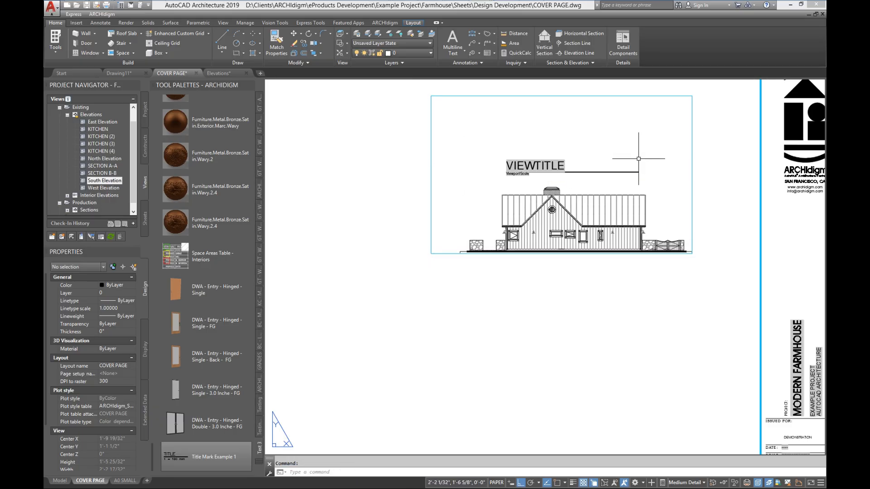
Move the new title mark straight down so it sits just below the South Elevation viewport
text(m)
key(space)
click(580, 183)
click(564, 154)
key(space)
click(736, 211)
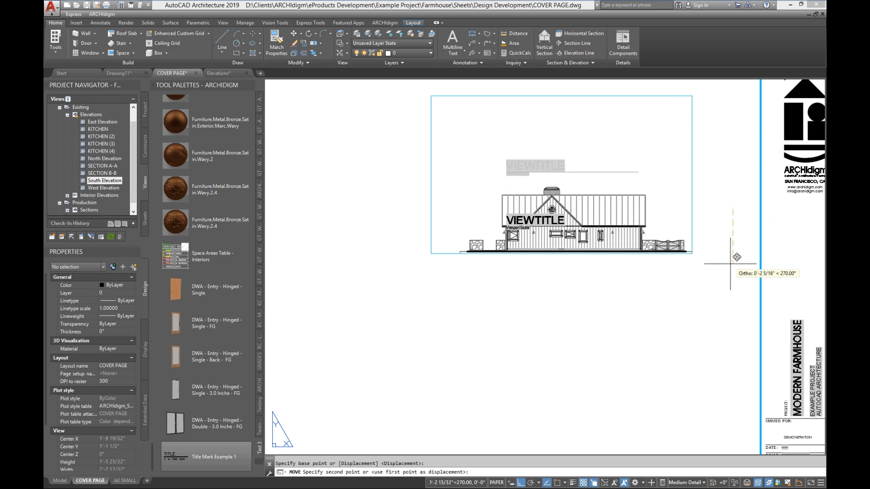
scroll(608, 273, up, 4)
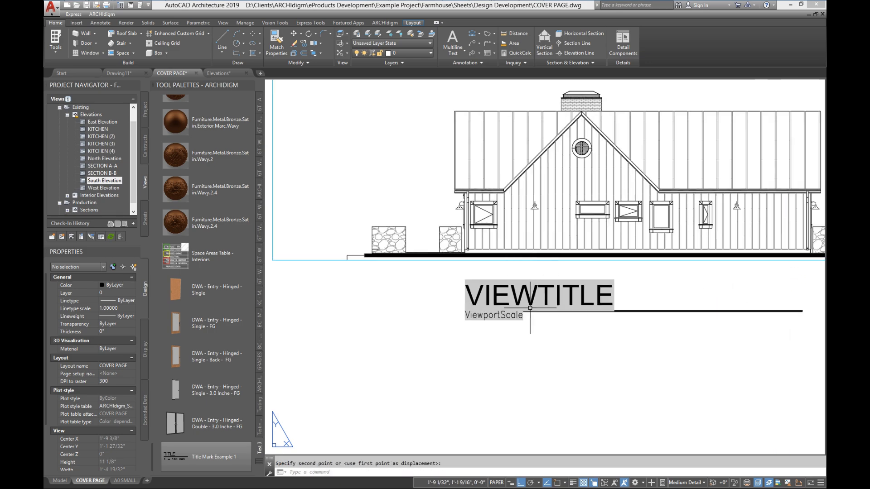
scroll(498, 290, down, 2)
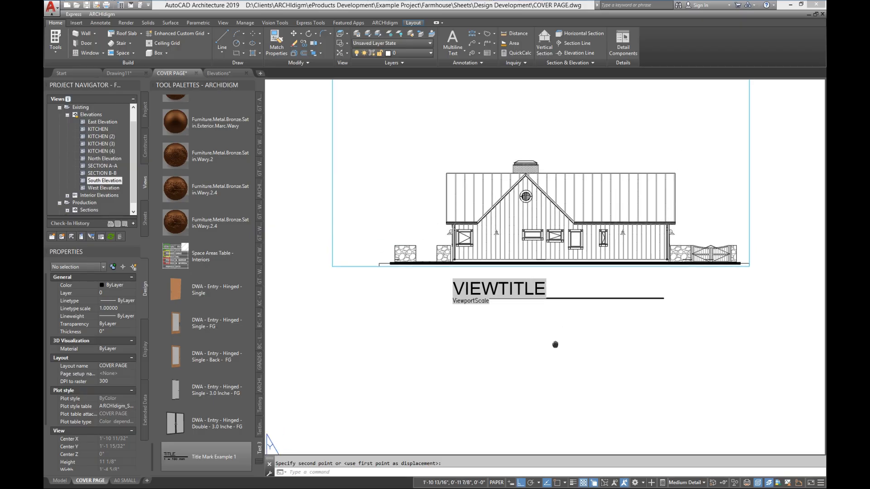
Update the fields of the title mark below the viewport to read SOUTH ELEVATION with scale 1/8" = 1'-0"
scroll(504, 319, up, 2)
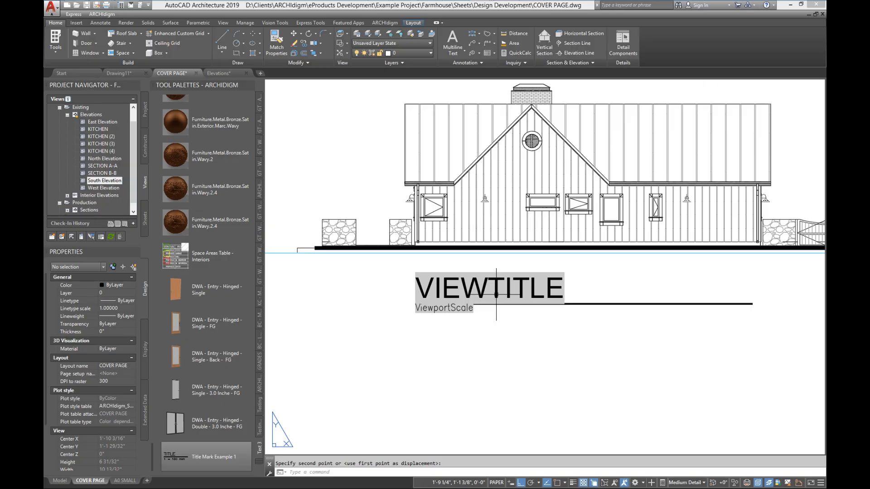
scroll(567, 346, down, 4)
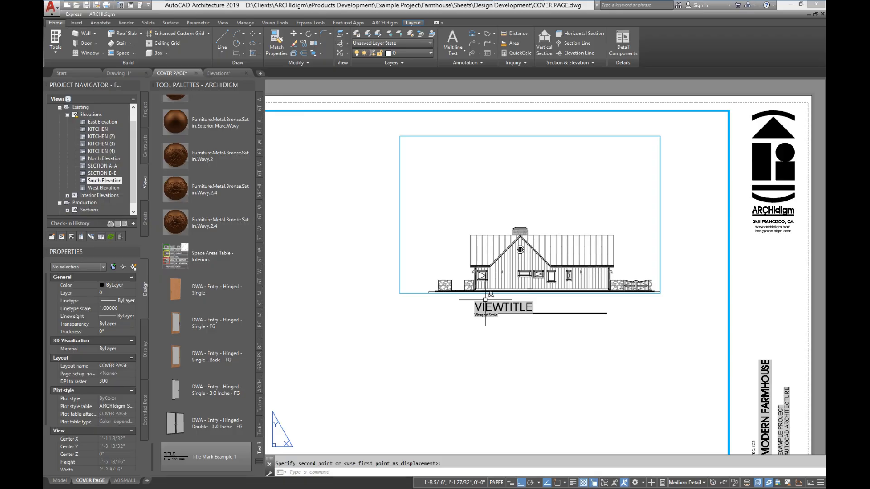
scroll(492, 303, up, 4)
scroll(491, 303, down, 3)
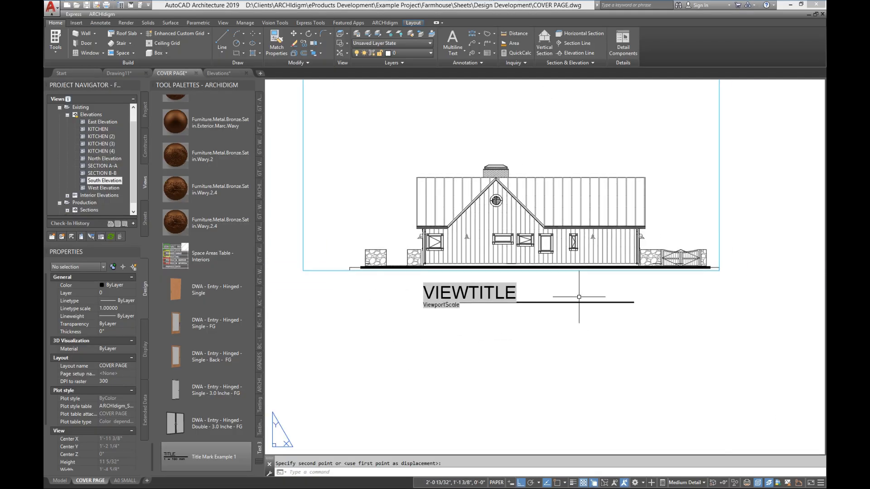
middle_drag(455, 307, 474, 314)
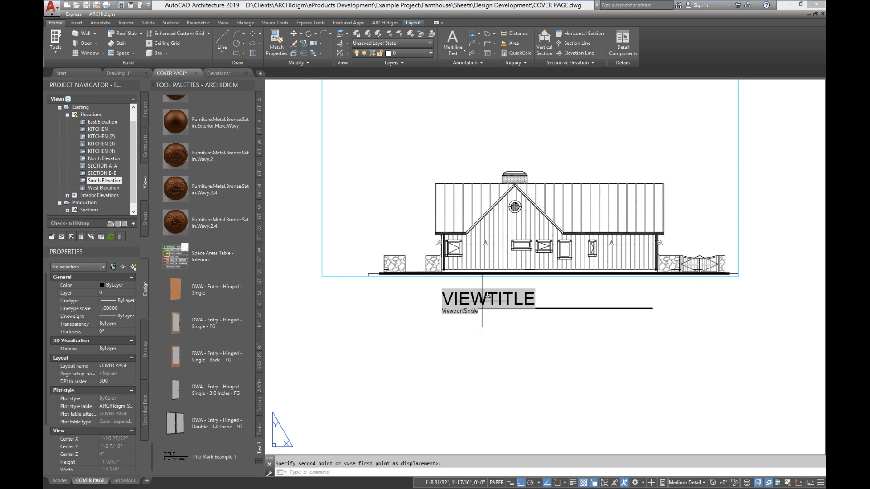
key(Escape)
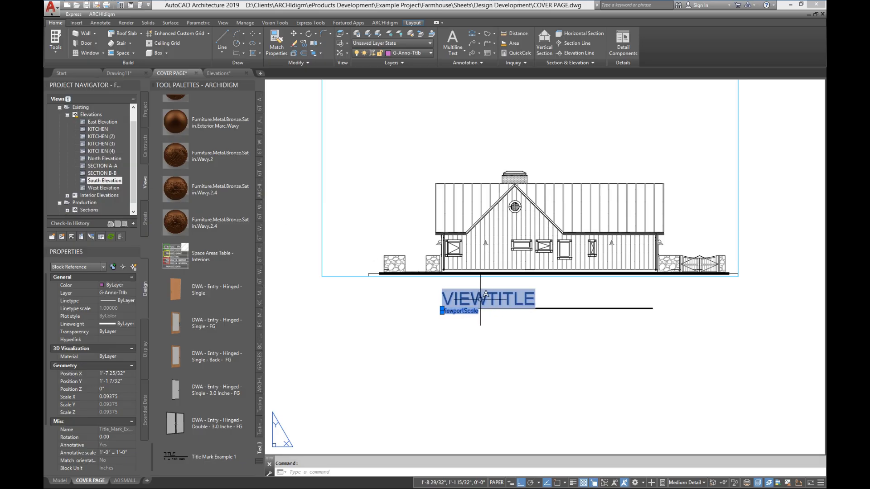
mouse_move(480, 299)
mouse_down()
mouse_move(392, 235)
mouse_move(234, 159)
mouse_up()
drag(108, 171, 104, 183)
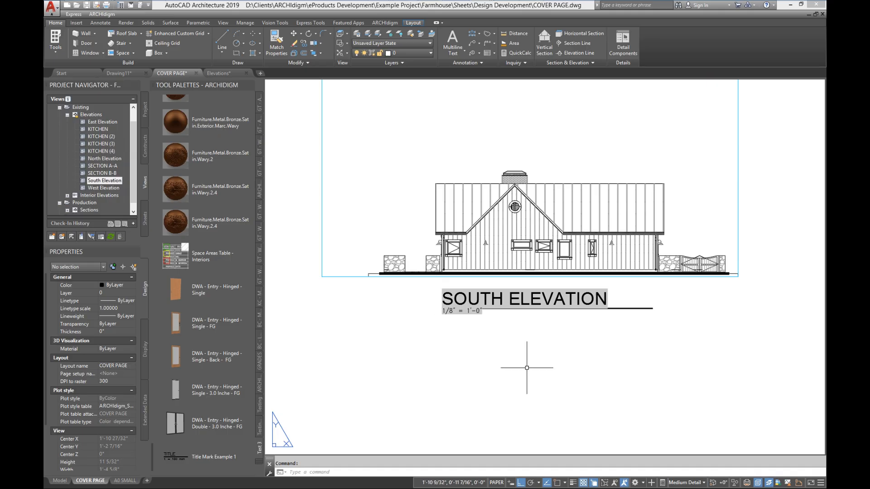
Activate the South Elevation viewport and try to add a Title Mark Example 1 title mark above the roof
scroll(445, 227, down, 2)
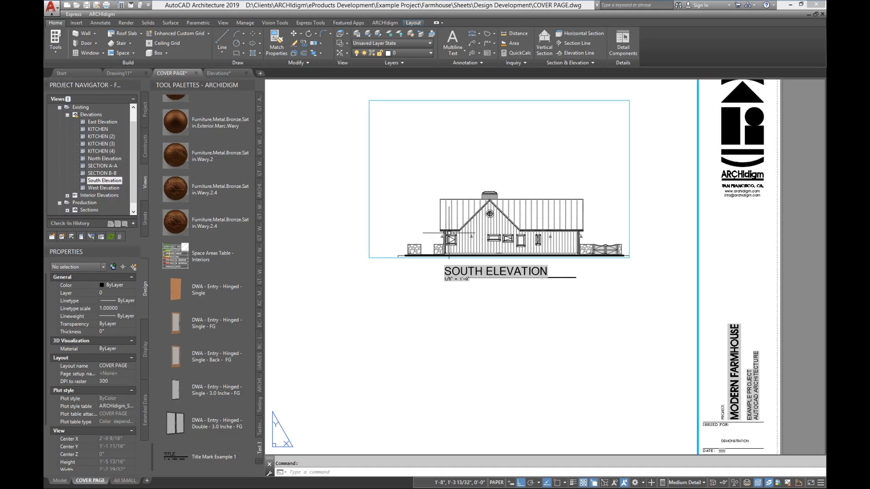
scroll(454, 304, up, 2)
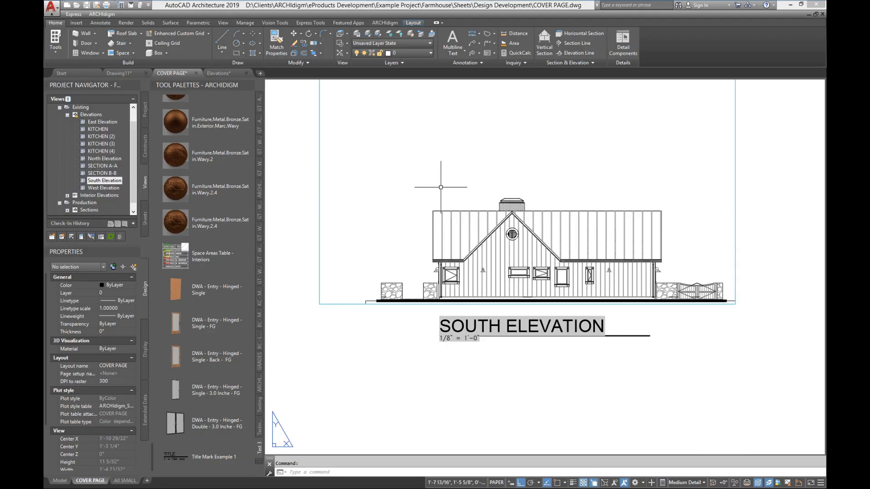
double_click(443, 184)
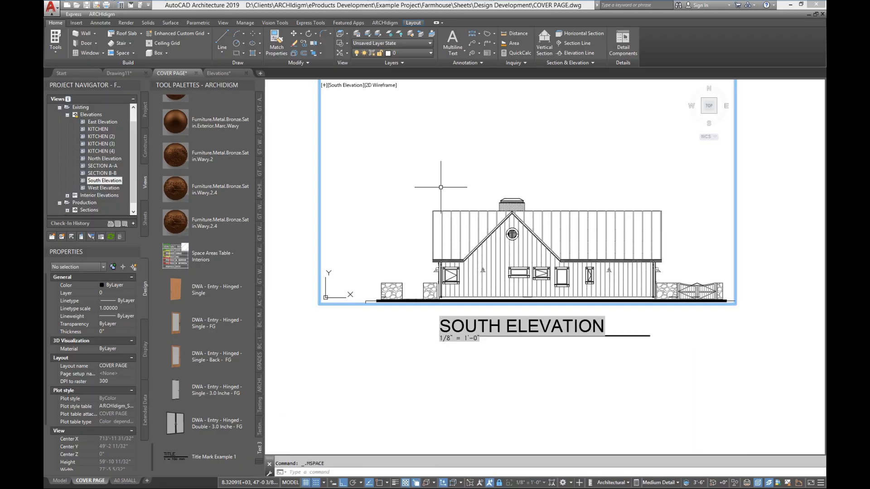
click(173, 459)
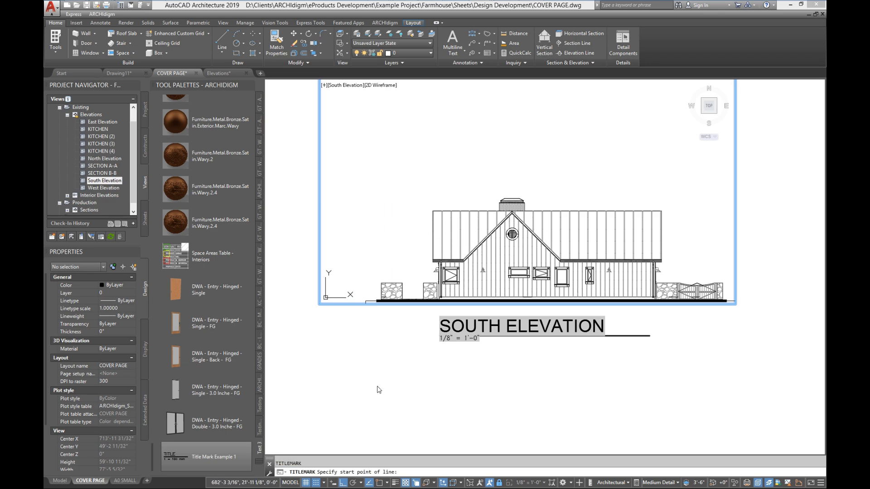
click(409, 171)
click(610, 159)
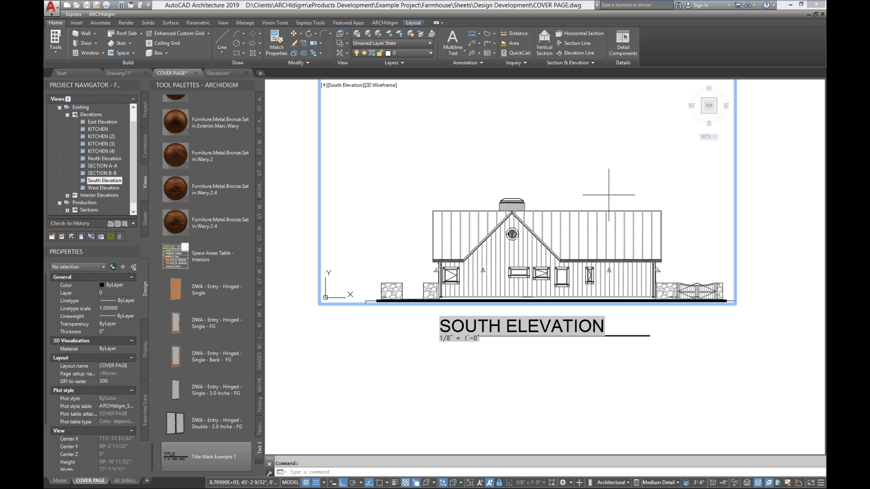
key(Escape)
Return to paper space, reactivate the South Elevation viewport and retry placing a Title Mark Example 1 title mark above the house
scroll(510, 191, down, 4)
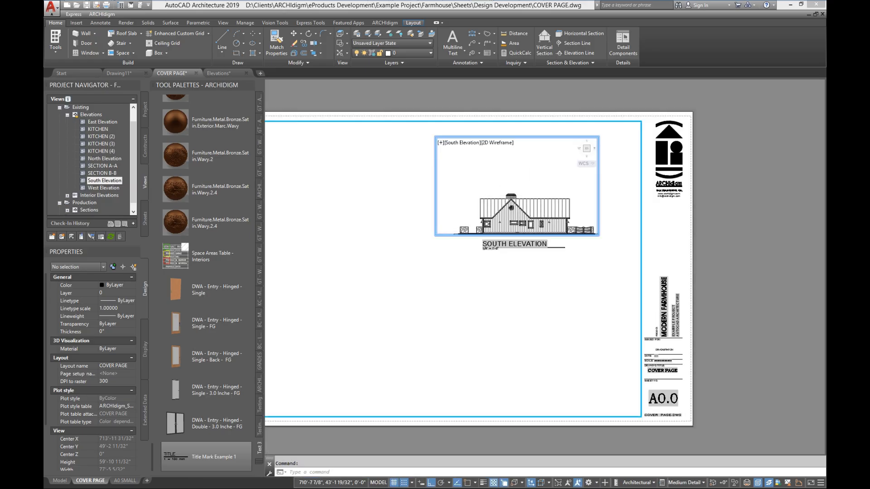
scroll(513, 196, up, 4)
double_click(497, 388)
click(401, 169)
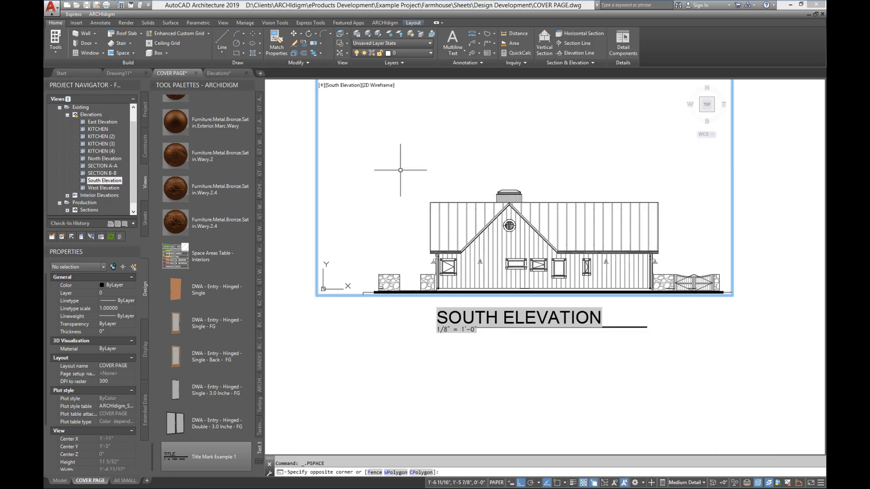
double_click(401, 170)
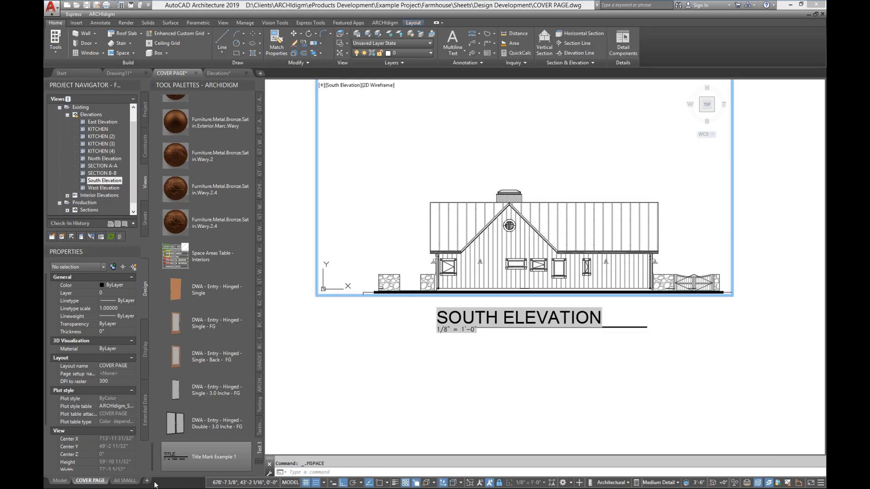
click(174, 458)
key(Escape)
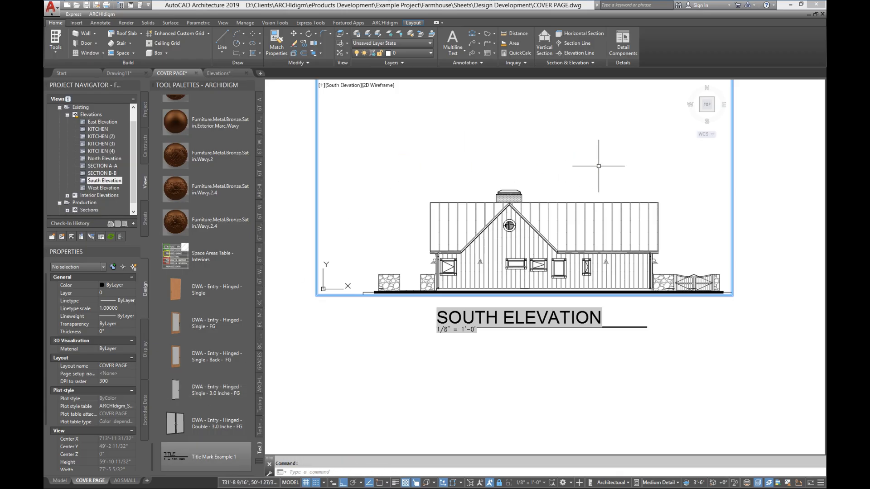
key(Return)
key(Escape)
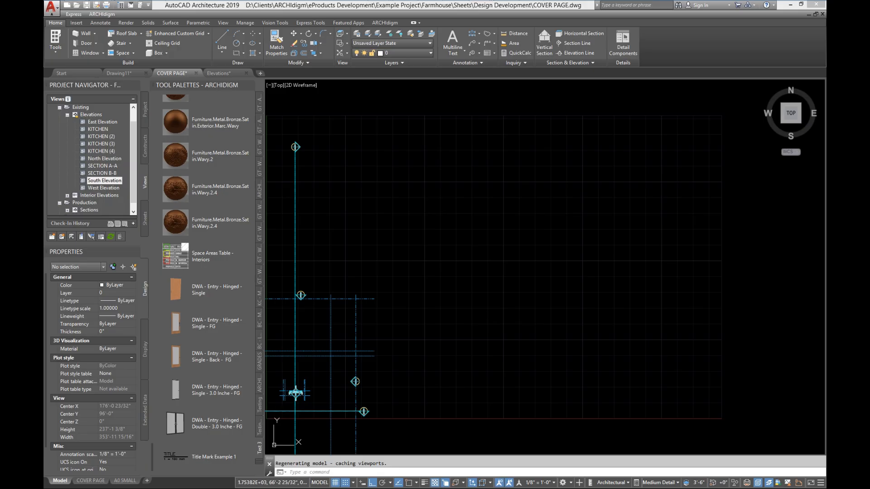
In model space, delete all the stray overlapping title marks above the South Elevation
middle_click(331, 152)
middle_click(330, 152)
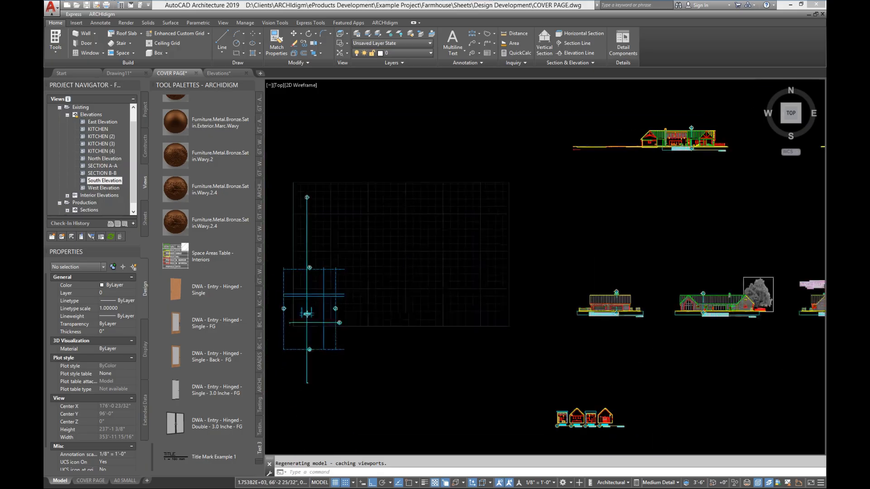
scroll(725, 286, up, 8)
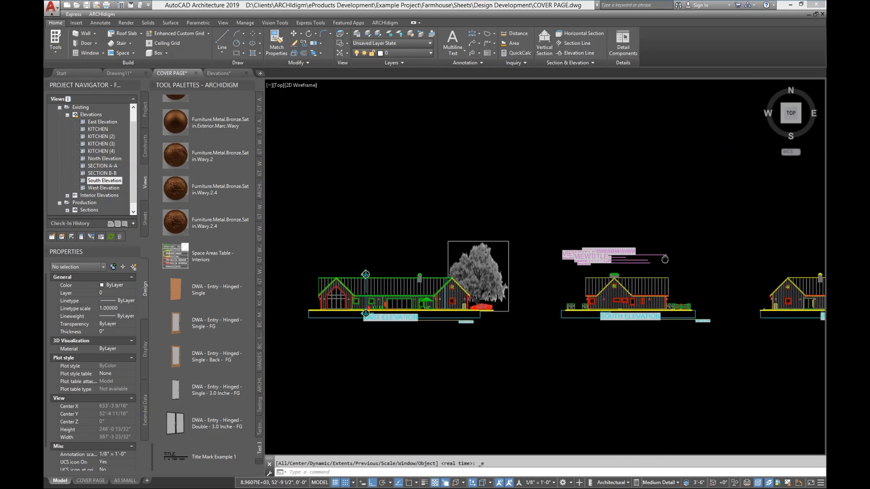
click(602, 280)
click(351, 129)
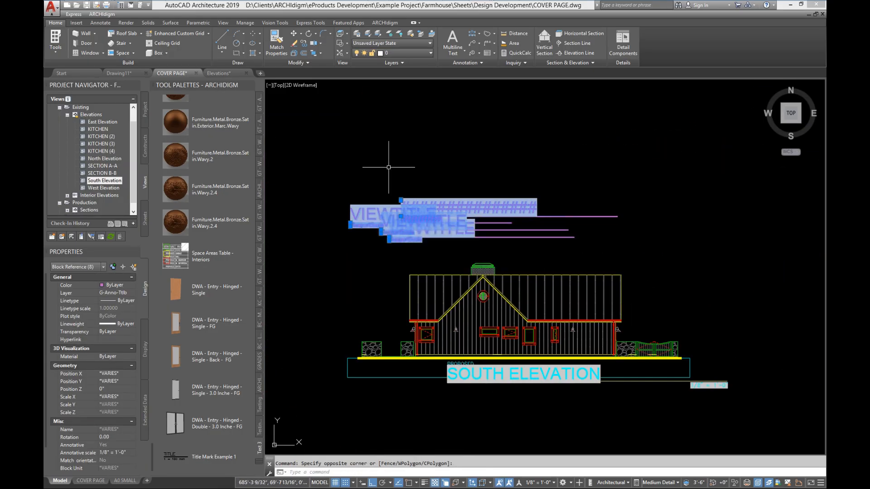
key(Delete)
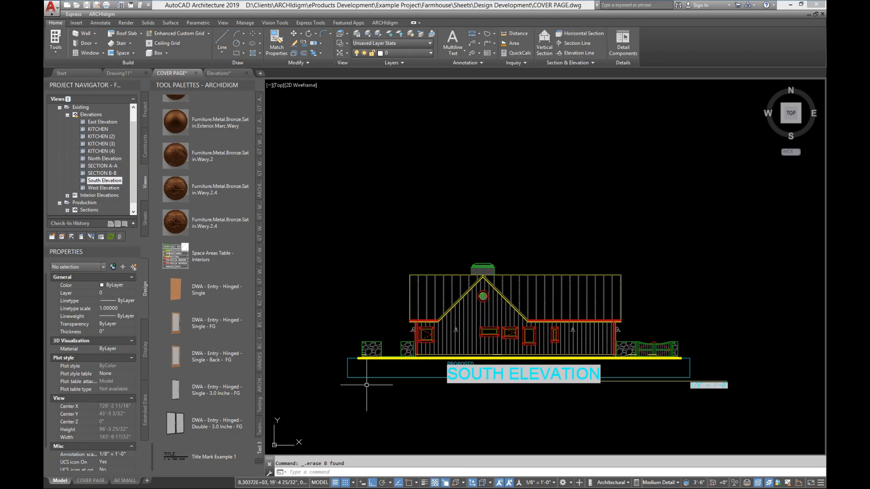
Return to the COVER PAGE layout and open the Layer Properties Manager floating over the drawing, filtered to All non-Xref Layers
click(93, 480)
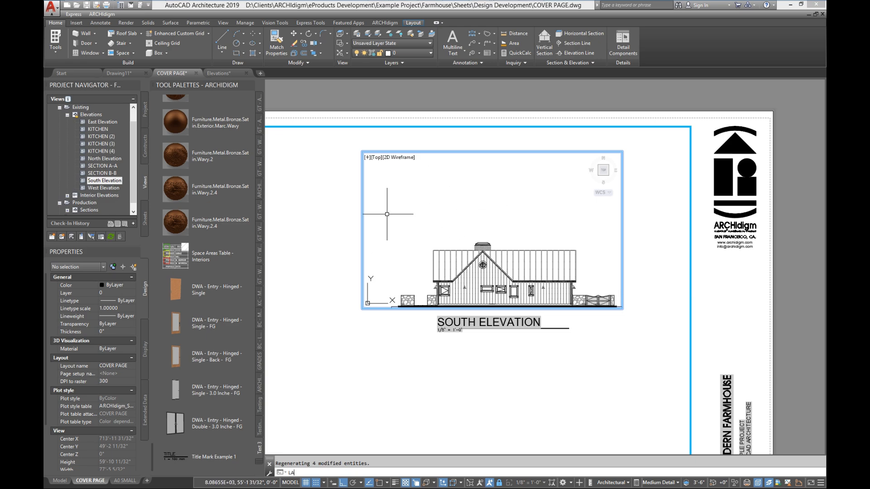
key(Return)
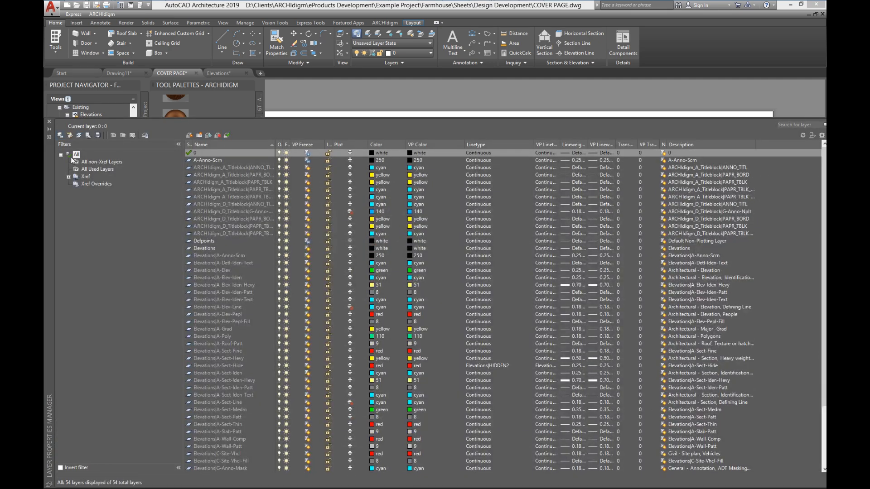
drag(49, 156, 45, 120)
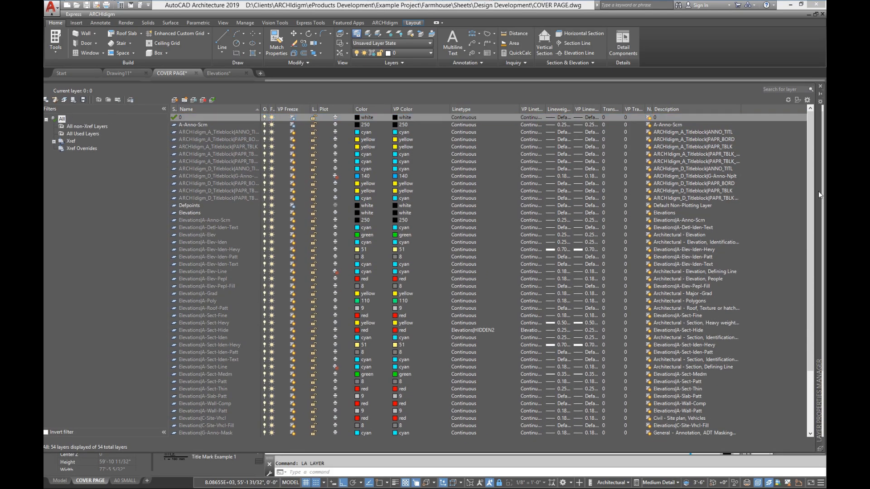
click(817, 195)
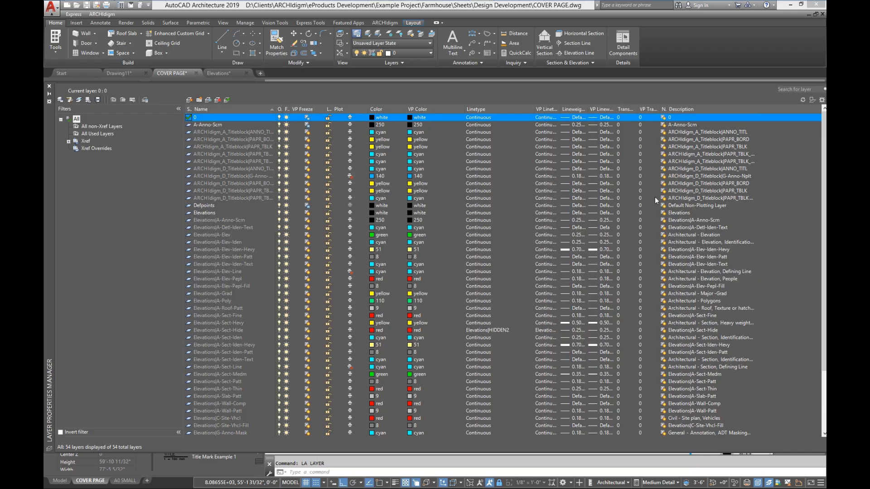
drag(45, 86, 221, 176)
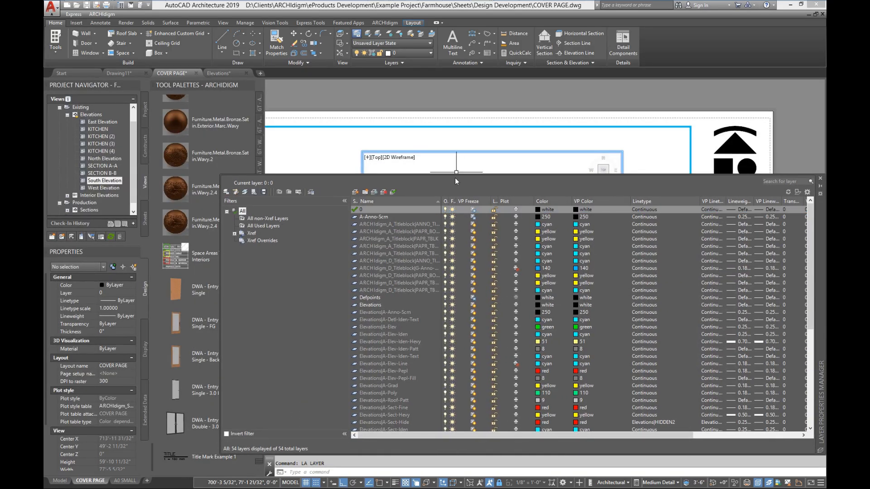
drag(821, 215, 758, 154)
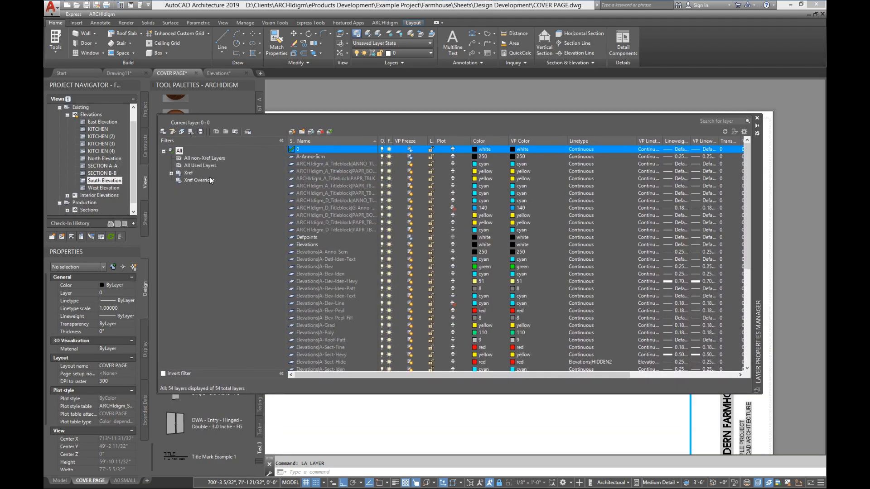
click(195, 158)
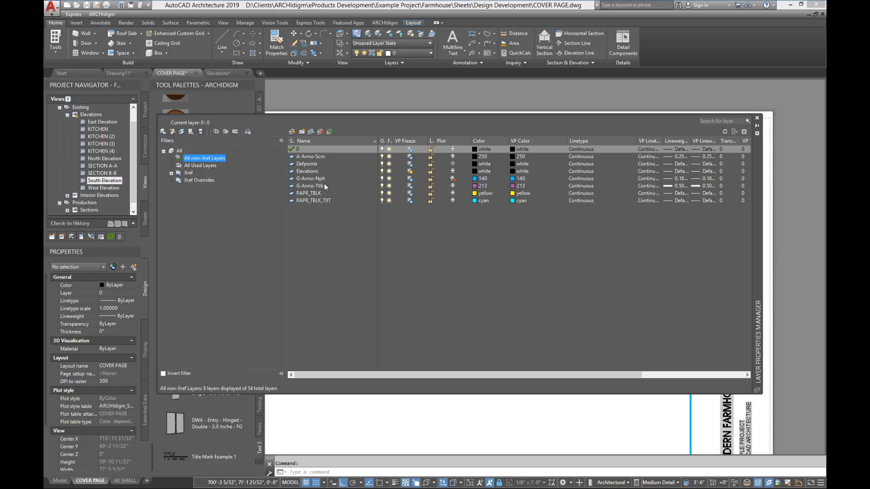
Check the layer of the SOUTH ELEVATION title mark in paper space and highlight G-Anno-Ttlb in the layer list
middle_drag(437, 420, 417, 453)
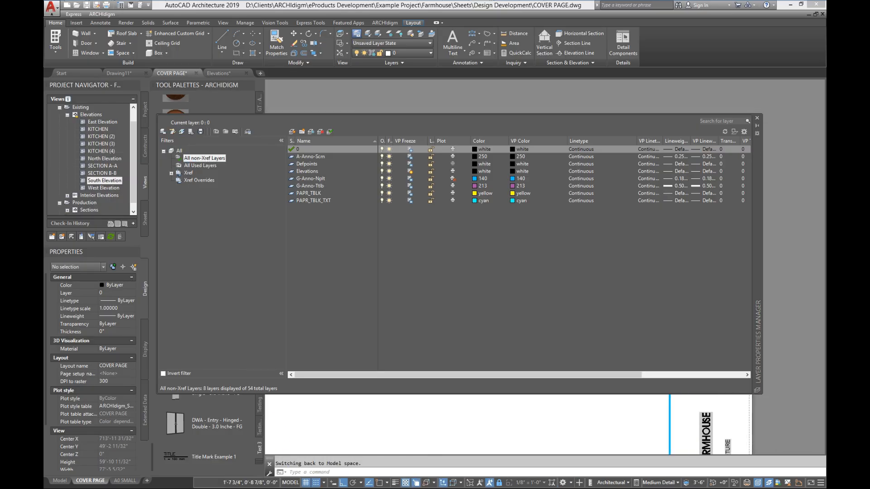
scroll(418, 448, down, 6)
scroll(444, 435, up, 6)
double_click(411, 431)
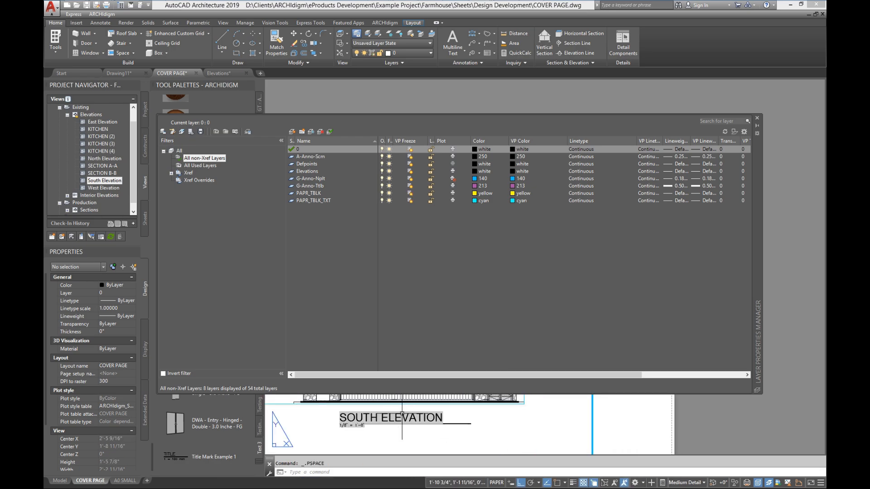
click(401, 415)
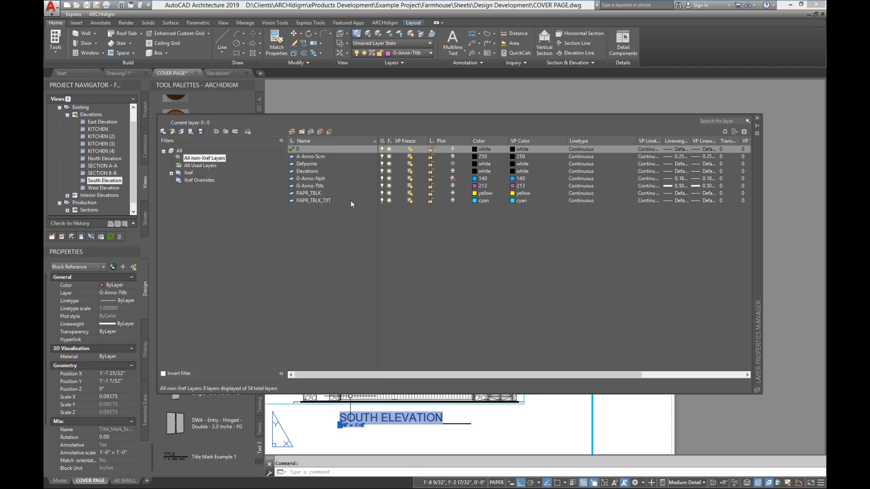
click(311, 186)
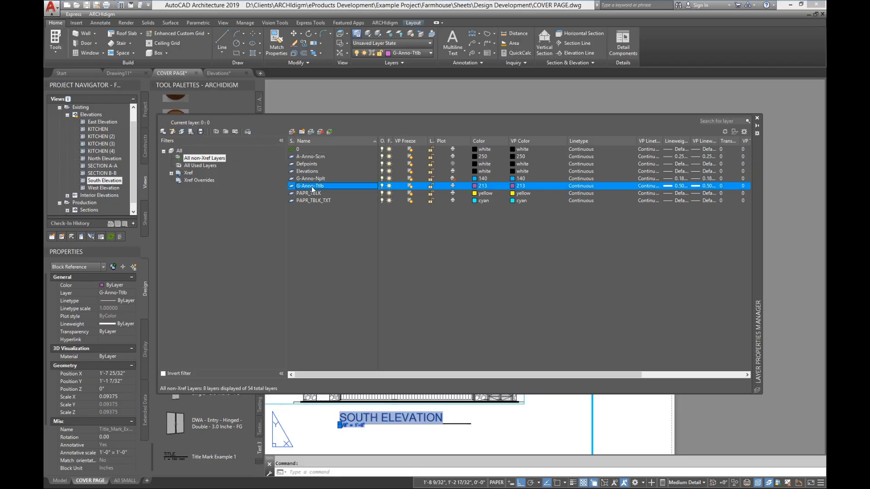
Activate the South Elevation viewport and toggle VP Freeze for the G-Anno-Ttlb layer in it
middle_drag(405, 433, 407, 463)
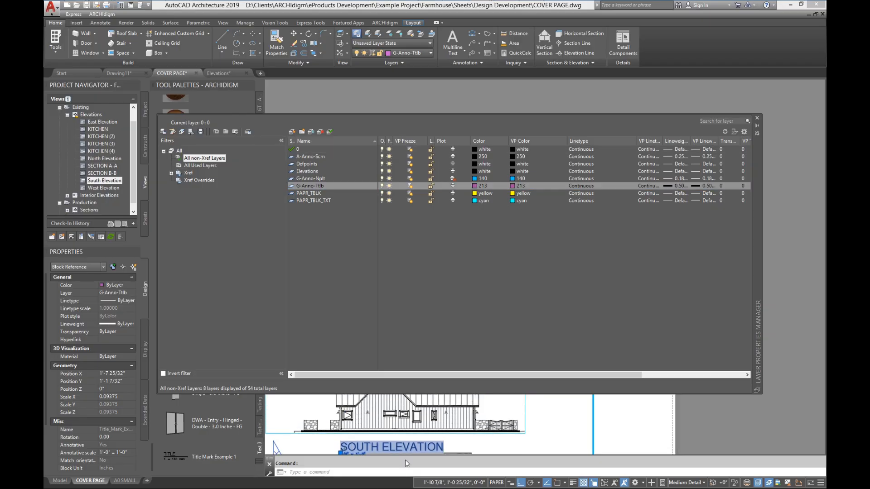
double_click(481, 414)
key(Escape)
click(493, 410)
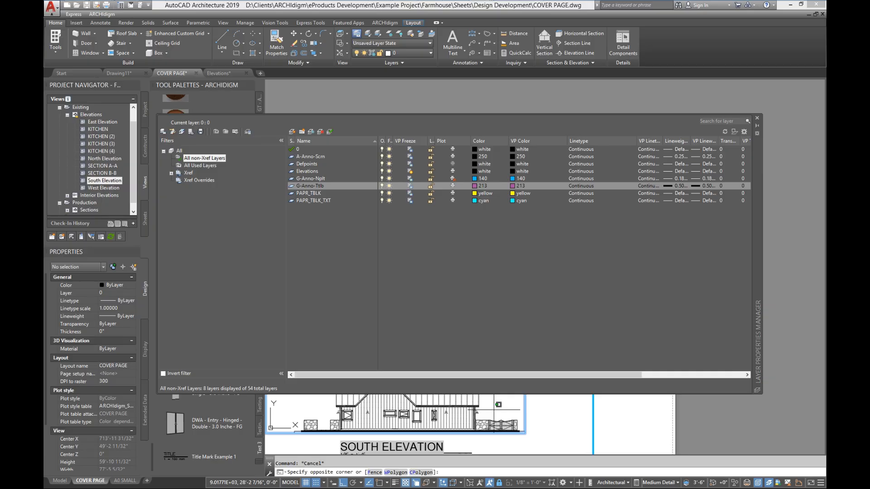
click(491, 407)
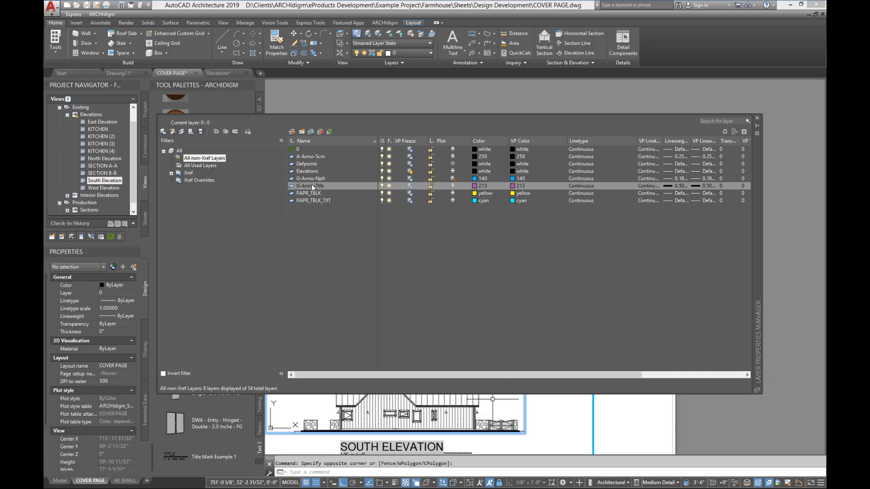
click(409, 188)
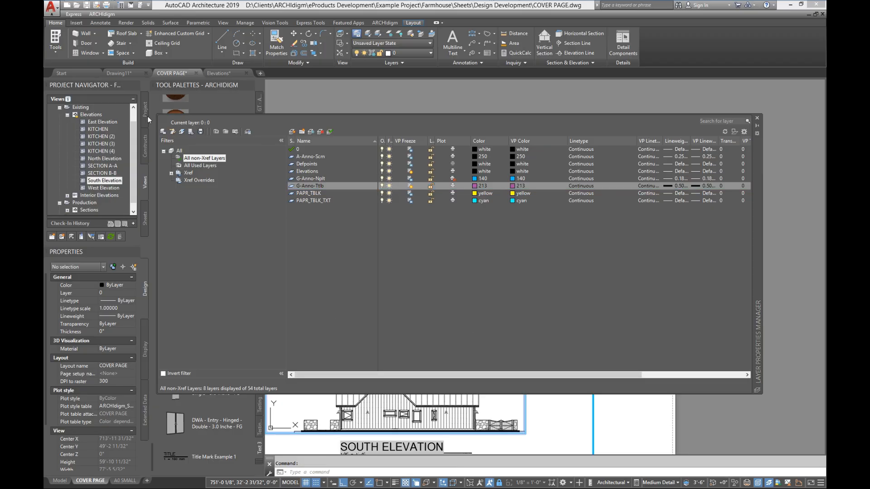
Close the layer manager and insert Title Mark Example 1 with a line about 32' long above the house in the active viewport
click(757, 119)
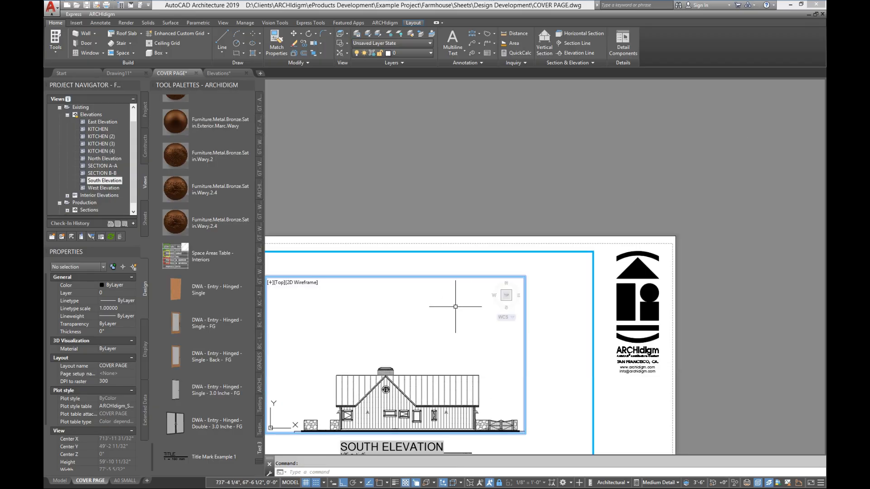
click(179, 450)
click(437, 251)
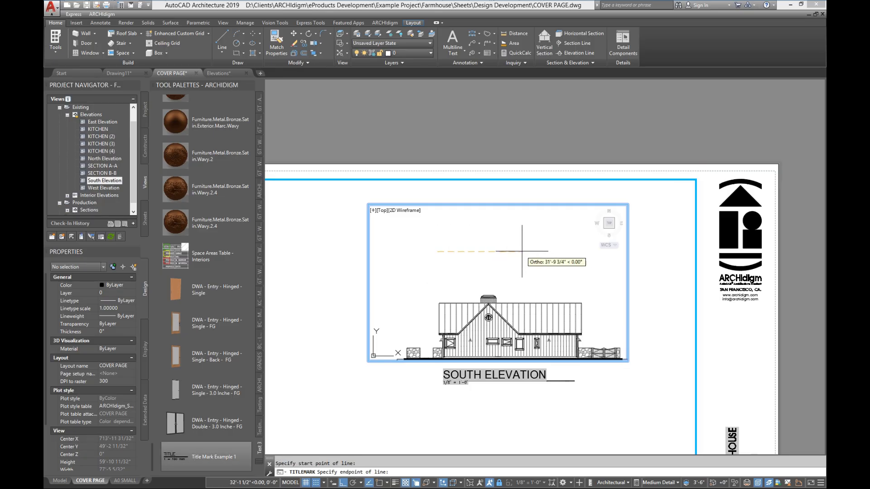
click(522, 251)
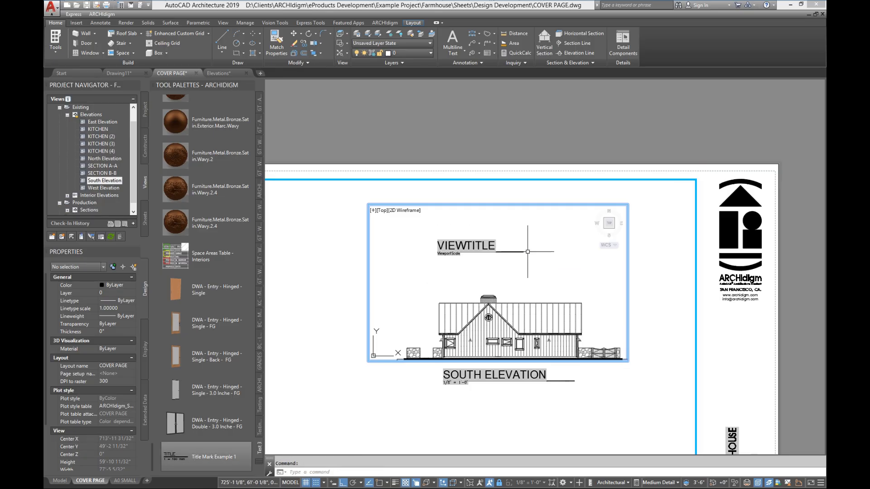
click(475, 263)
key(Escape)
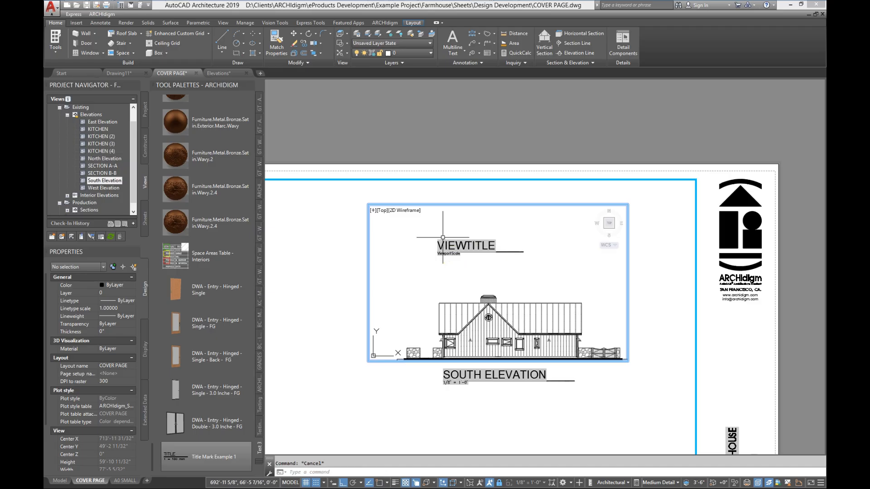
Select the title mark blocks inside the unlocked viewport and check their quick properties
click(481, 254)
click(445, 236)
middle_drag(519, 261, 554, 236)
click(565, 257)
click(561, 254)
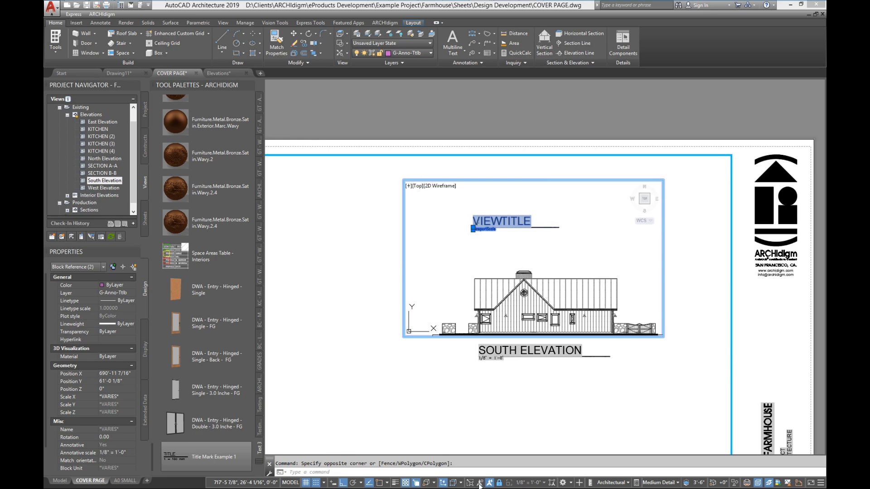
mouse_move(570, 302)
middle_down()
mouse_move(561, 303)
mouse_move(550, 270)
mouse_move(562, 302)
middle_up()
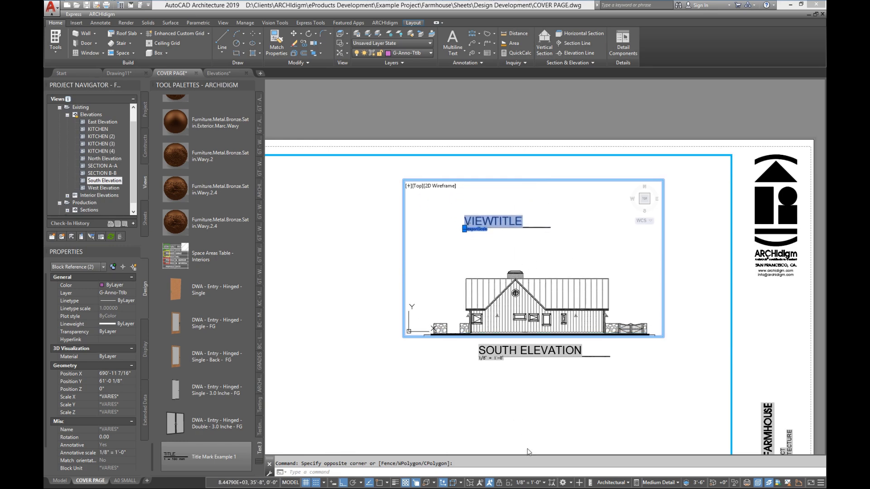
drag(500, 215, 490, 221)
key(ctrl+shift+p)
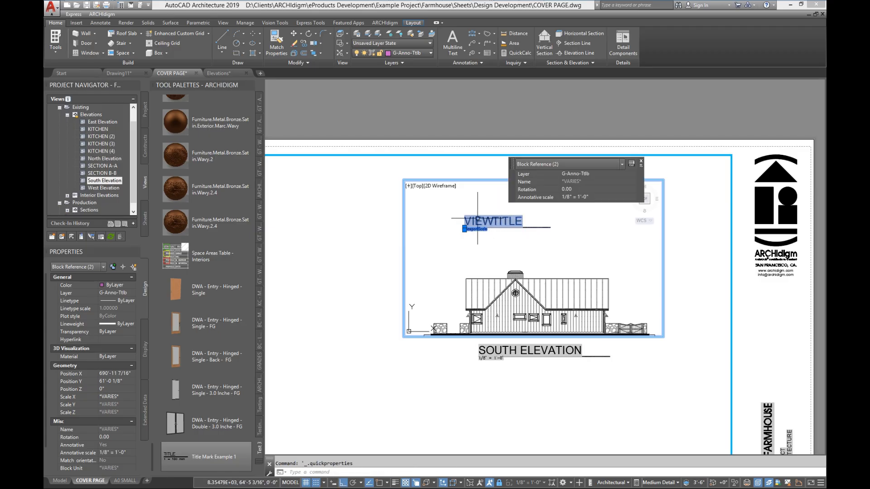
key(Escape)
Link the title mark inside the viewport to the South Elevation view in the Project Navigator
click(487, 217)
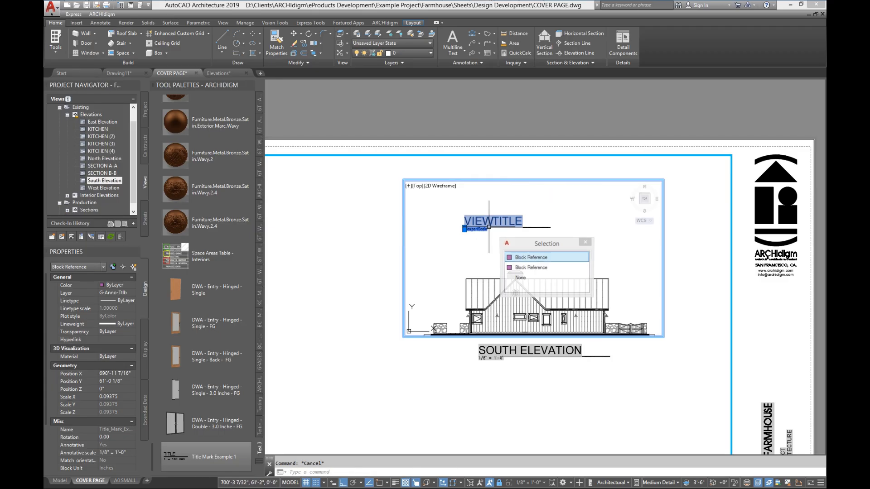
drag(482, 221, 221, 174)
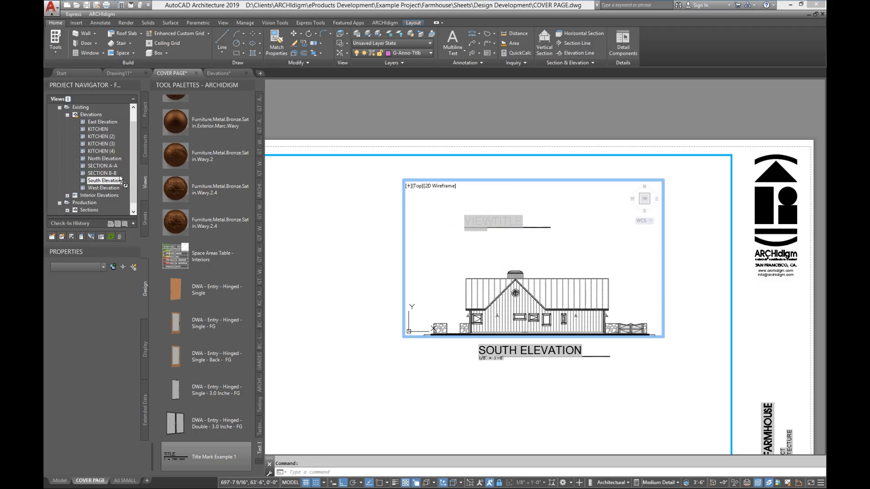
drag(120, 179, 493, 222)
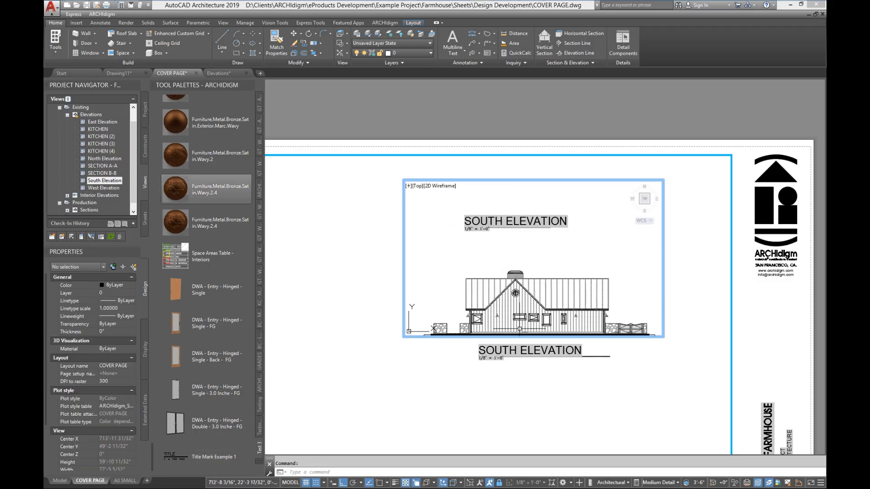
Return to paper space and compare the South Elevation title marks inside and below the viewport on the sheet
double_click(348, 278)
scroll(345, 272, down, 2)
scroll(436, 252, up, 1)
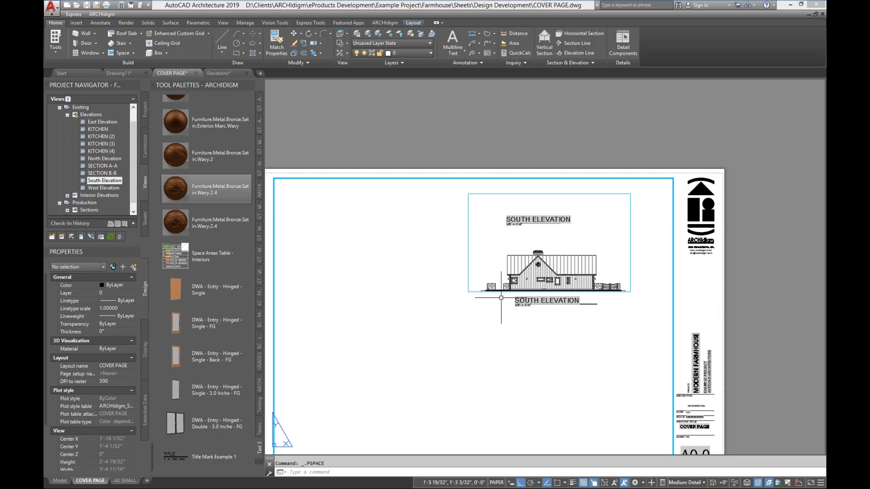
scroll(537, 276, up, 2)
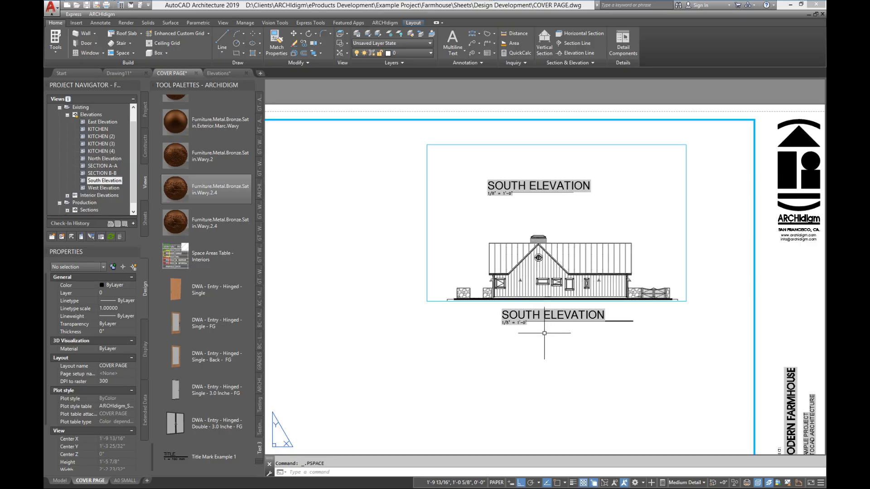
scroll(544, 333, down, 2)
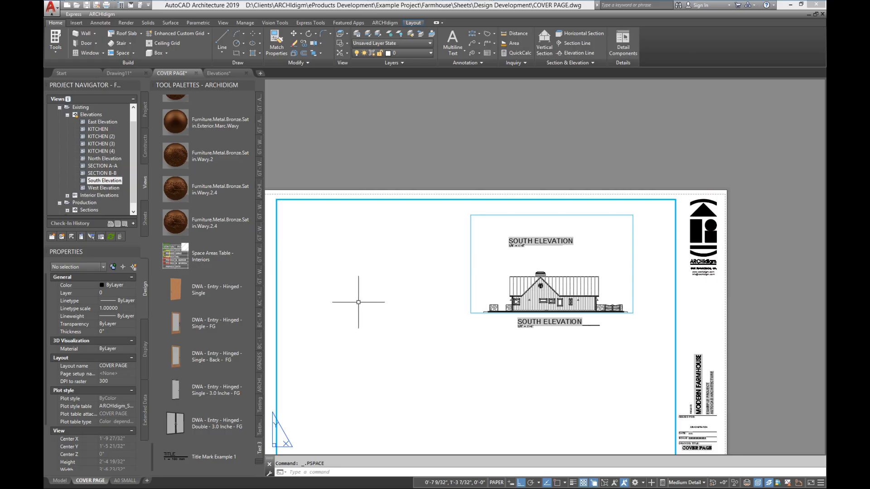
middle_drag(360, 295, 400, 232)
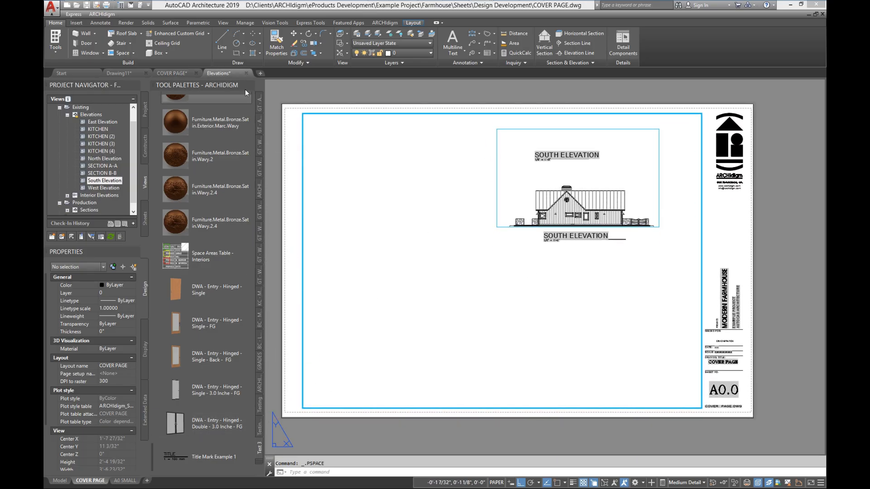
Switch to the Elevations drawing and examine the East Elevation title mark and the row of elevations in model space
click(219, 73)
scroll(462, 306, up, 5)
scroll(462, 306, up, 4)
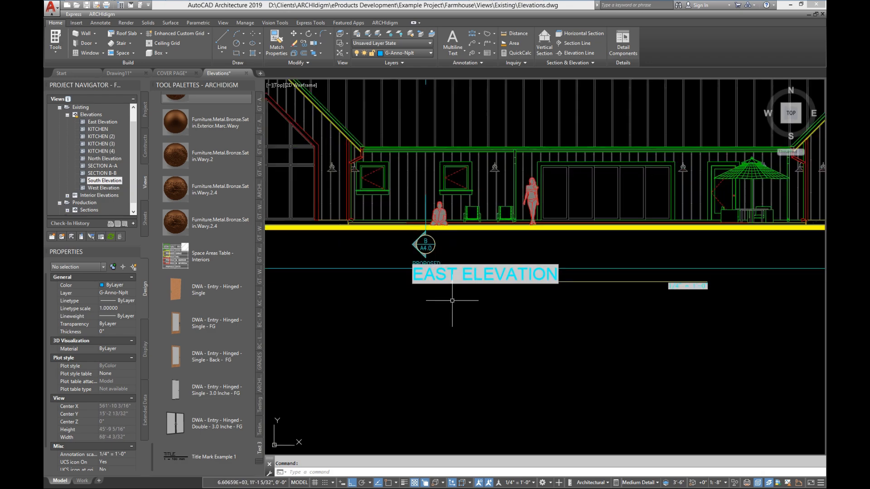
middle_drag(631, 291, 553, 290)
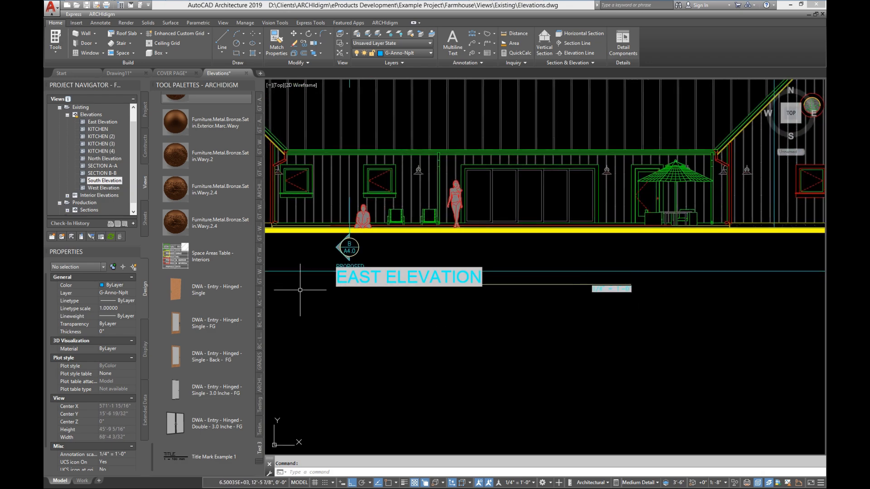
scroll(462, 311, down, 6)
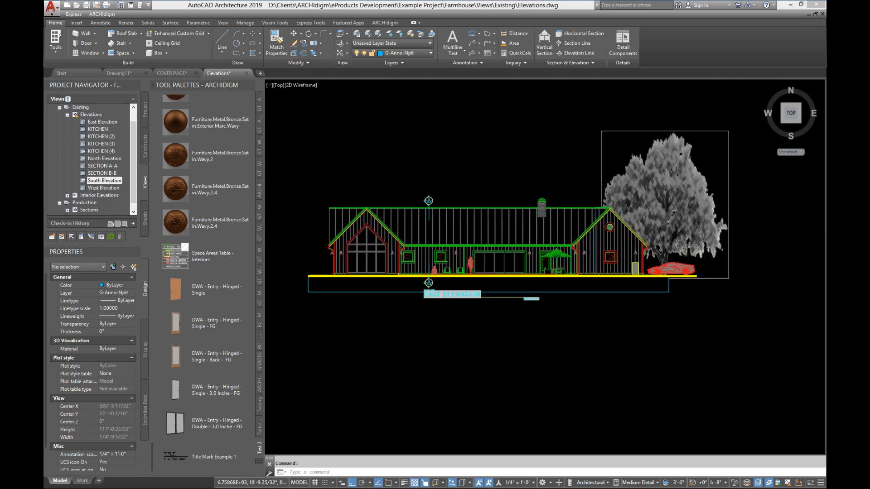
scroll(462, 311, down, 2)
middle_drag(453, 326, 482, 302)
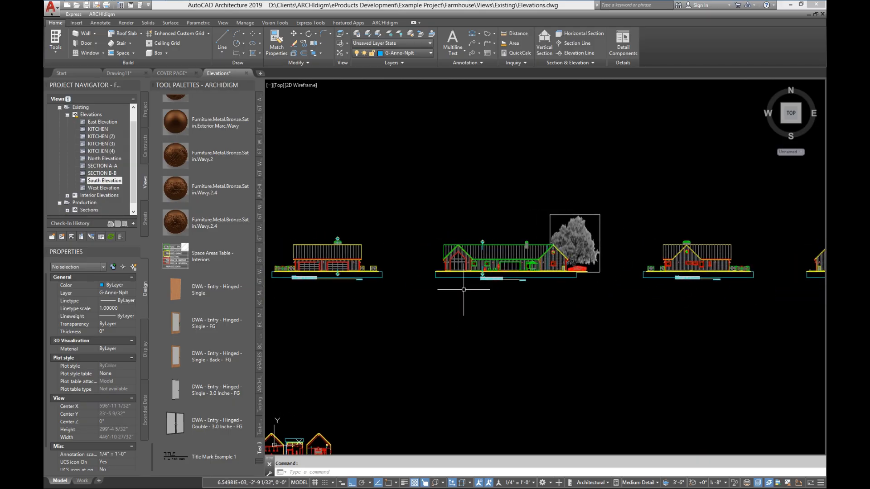
Return to the COVER PAGE sheet, display the GT - ANNOTATION tool palette and try to insert its standard Title Mark
click(181, 74)
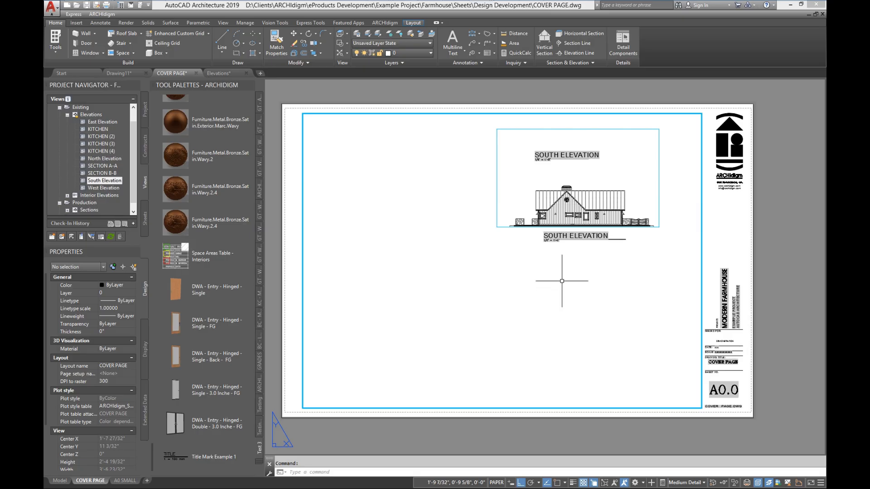
scroll(503, 200, up, 5)
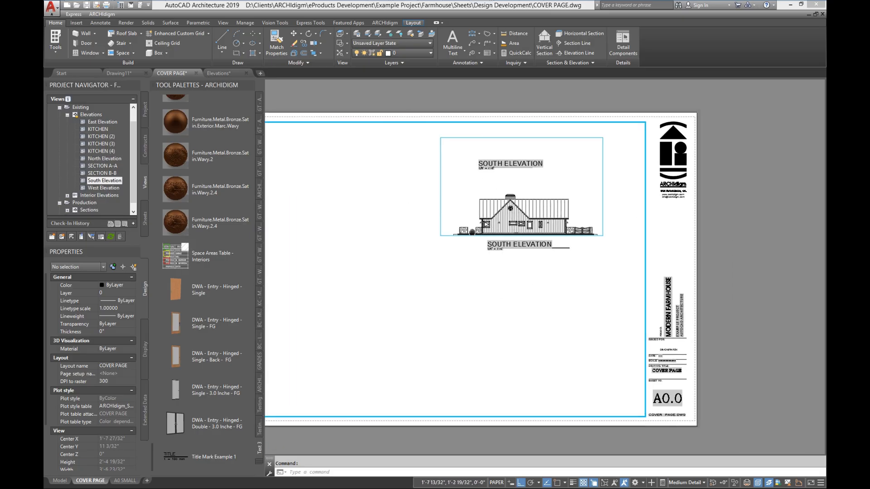
scroll(436, 268, down, 2)
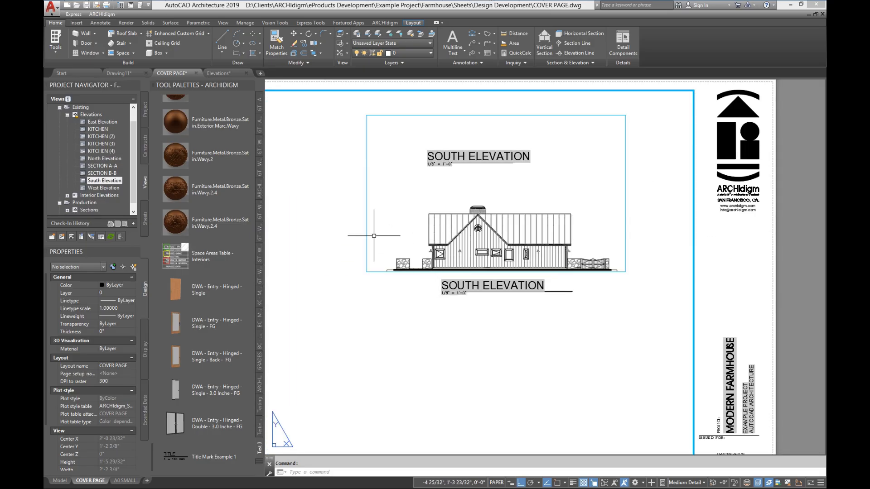
click(259, 465)
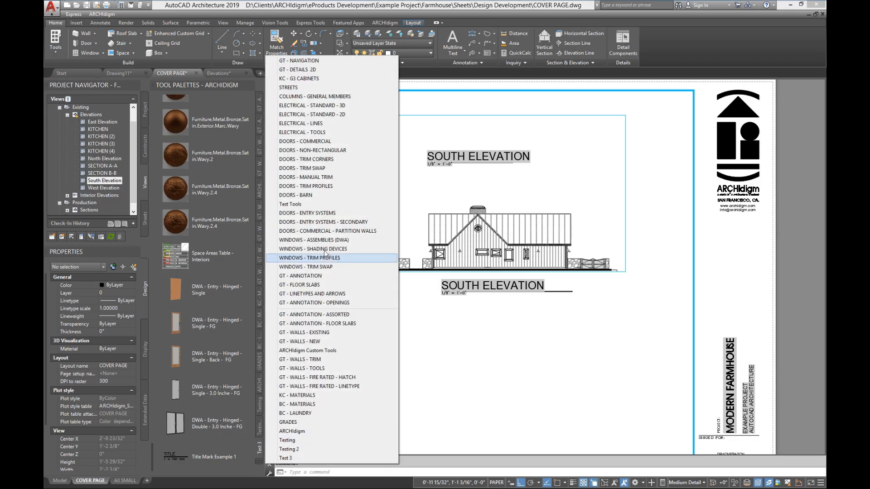
click(299, 258)
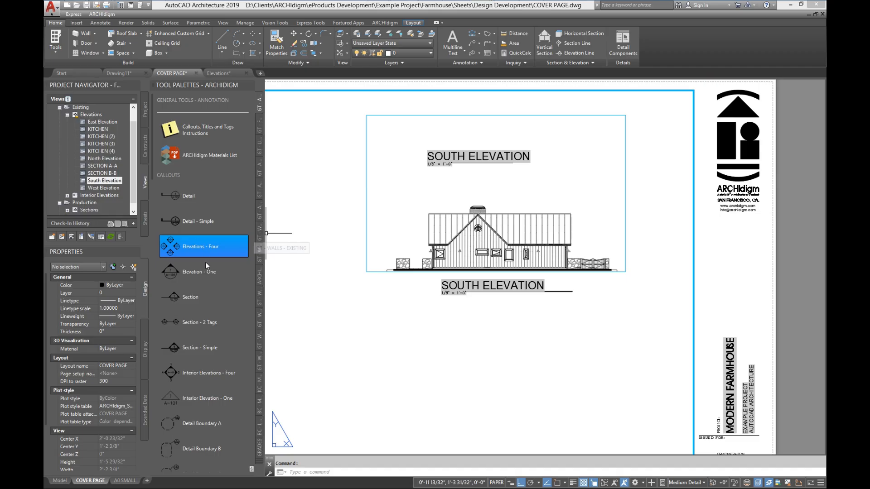
drag(152, 127, 155, 175)
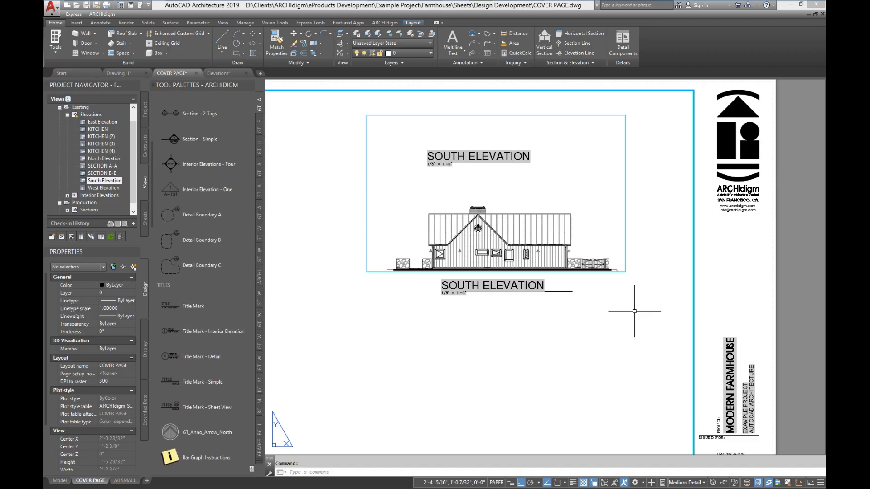
click(167, 308)
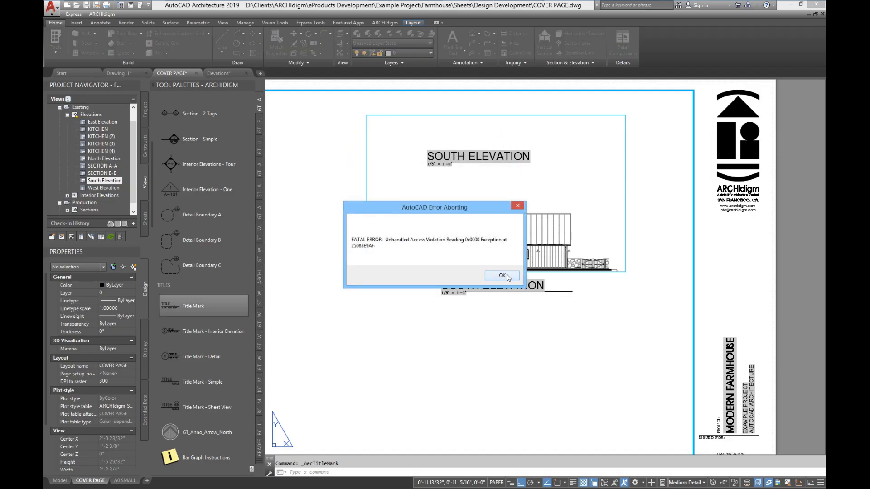
click(507, 277)
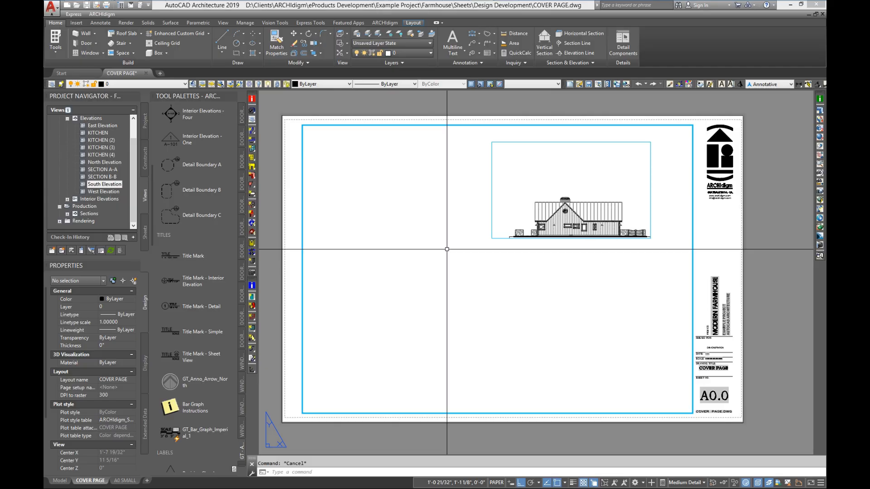
Insert the standard Title Mark in paper space with a horizontal line just below the South Elevation viewport
scroll(573, 250, up, 5)
middle_drag(572, 252, 510, 250)
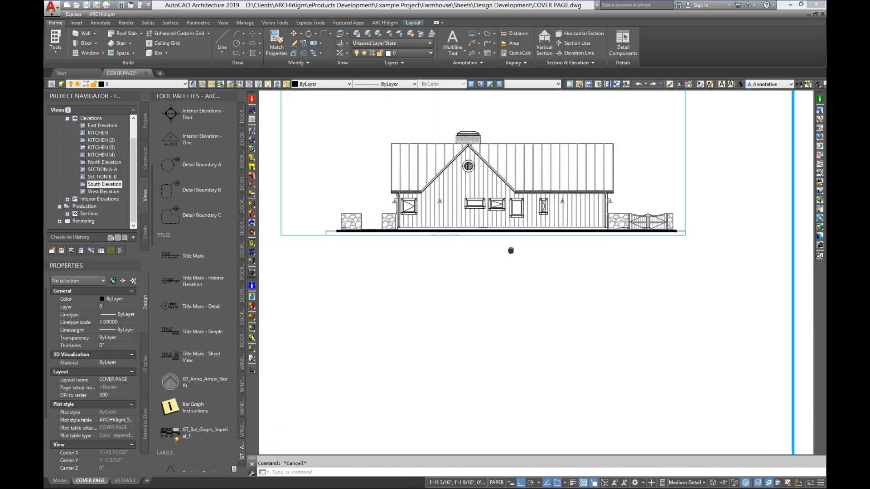
scroll(510, 250, down, 3)
middle_drag(456, 274, 471, 268)
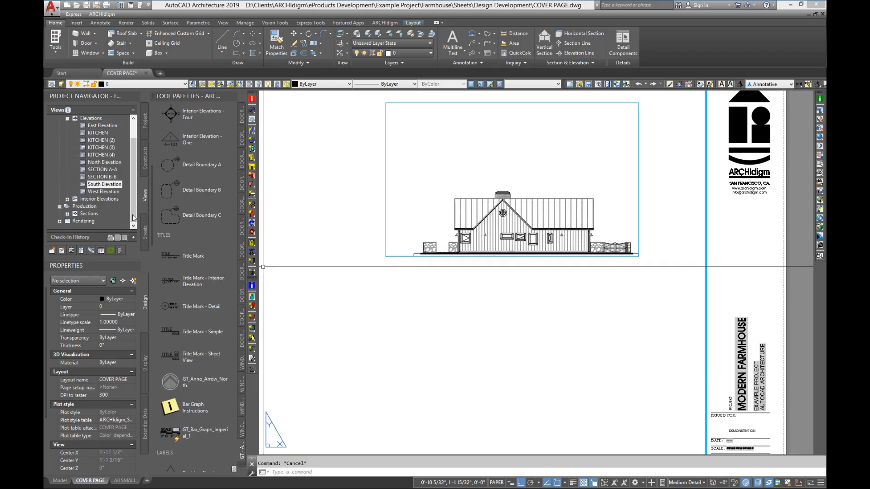
click(176, 260)
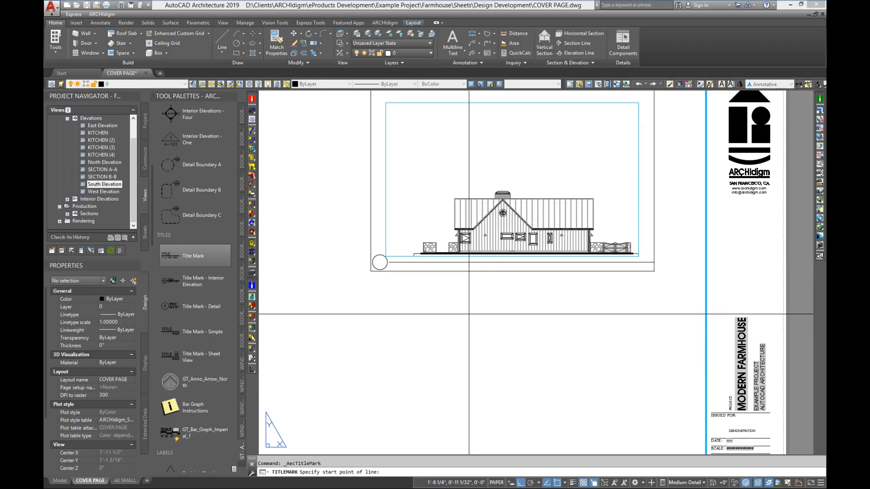
click(407, 299)
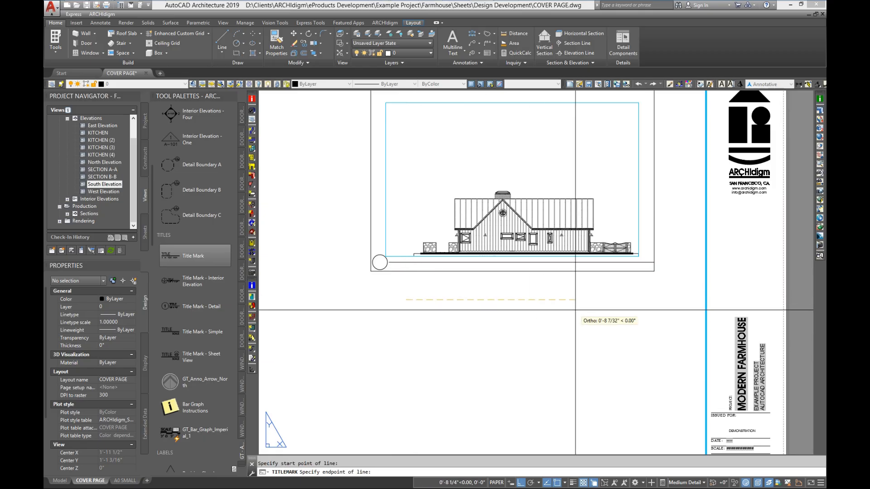
click(595, 312)
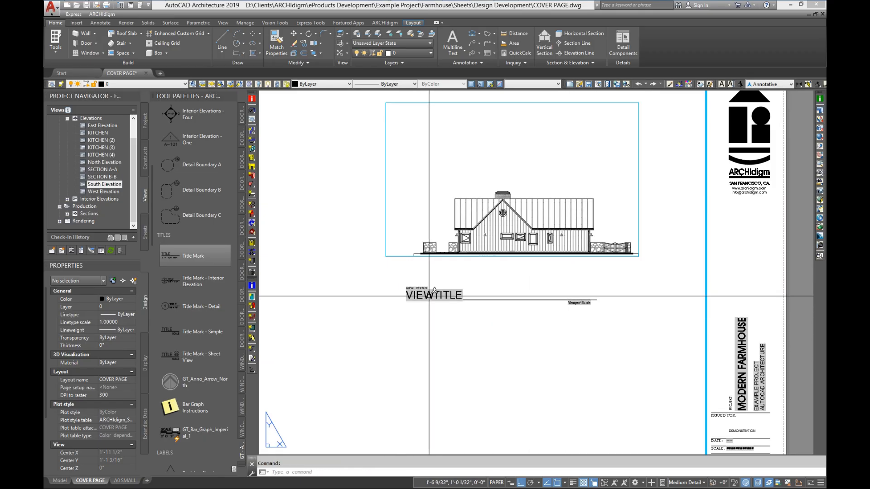
Link the new Title Mark below the viewport to the South Elevation view and check its title and scale text
click(444, 298)
drag(439, 295, 117, 184)
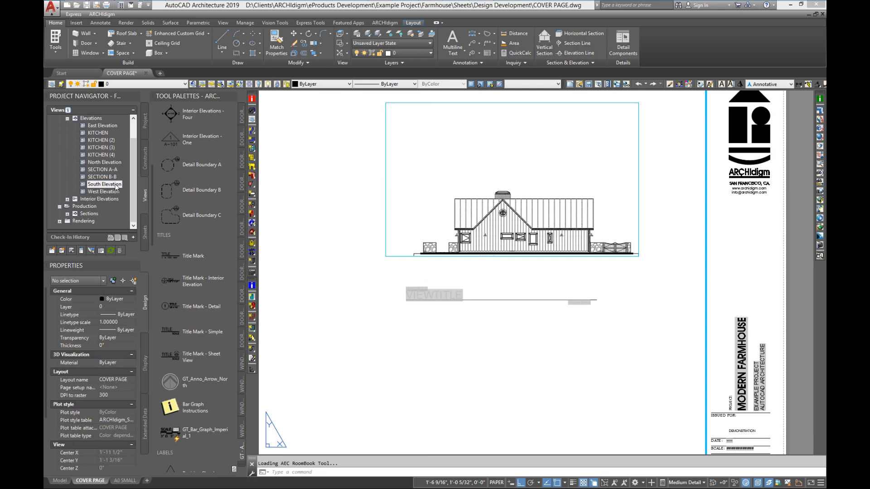
scroll(414, 293, up, 5)
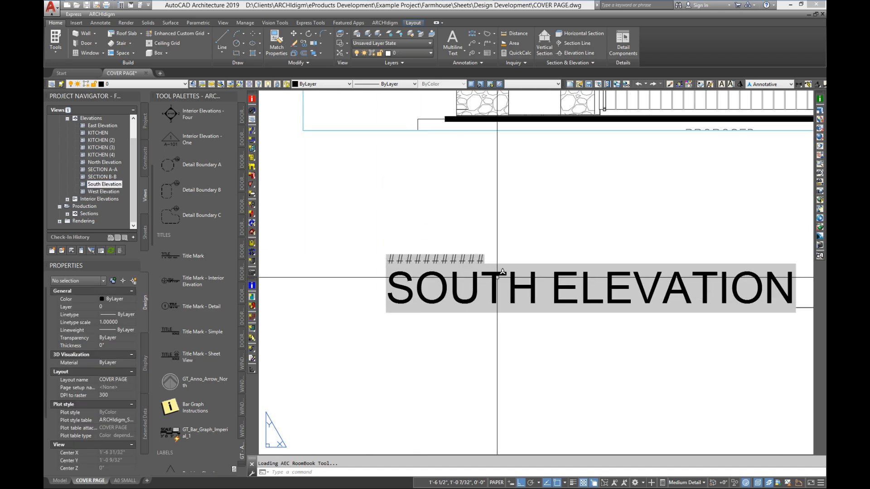
middle_drag(489, 273, 472, 266)
scroll(372, 253, down, 5)
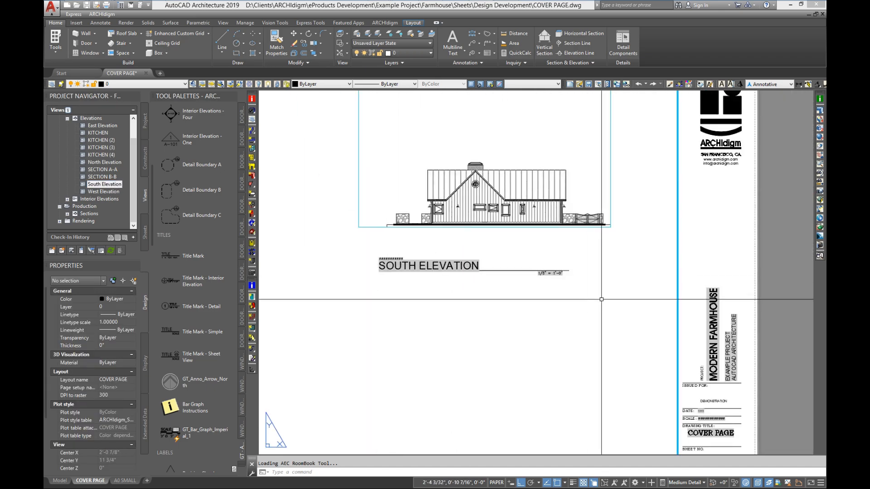
scroll(566, 271, up, 4)
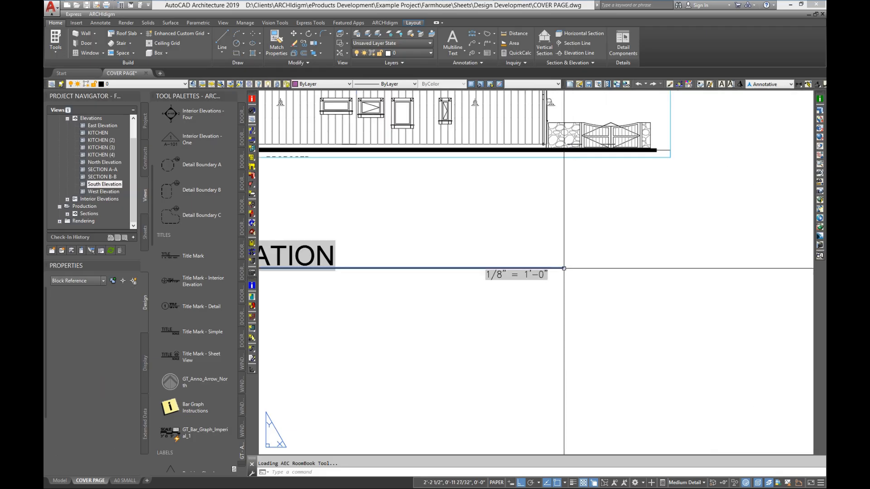
Delete the separate title line block beneath the SOUTH ELEVATION text on the sheet
click(572, 268)
scroll(562, 310, down, 2)
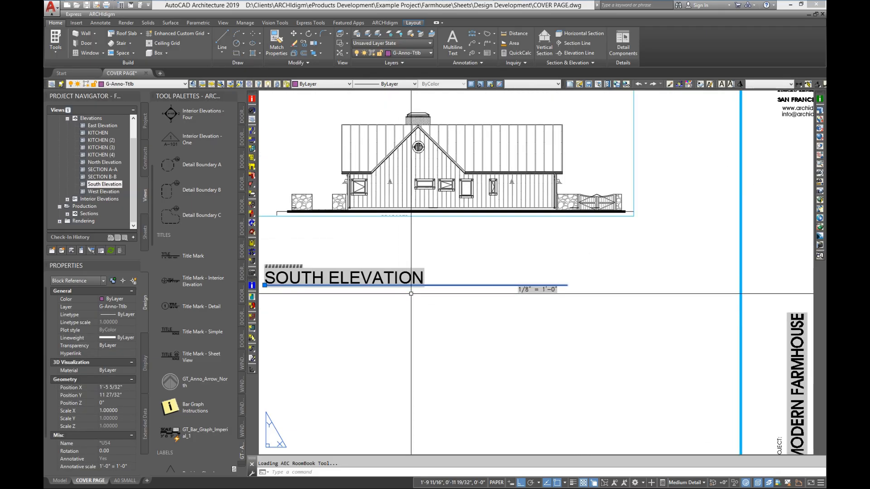
middle_drag(410, 294, 519, 284)
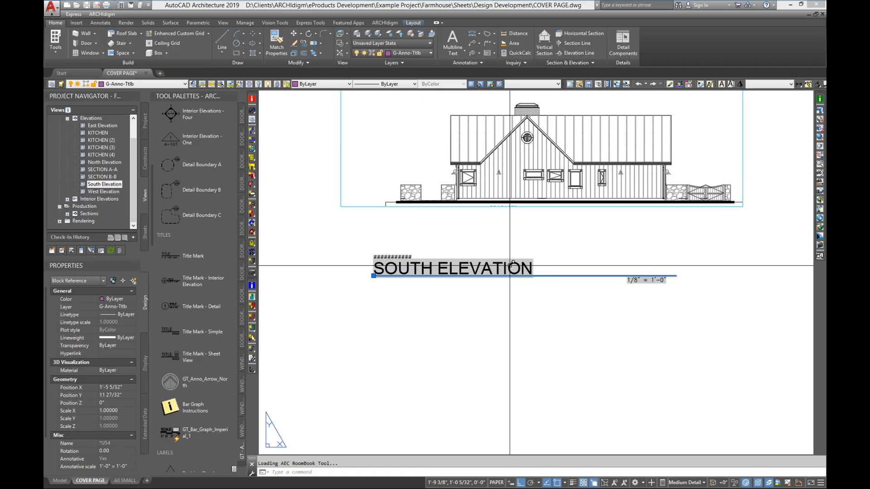
key(Delete)
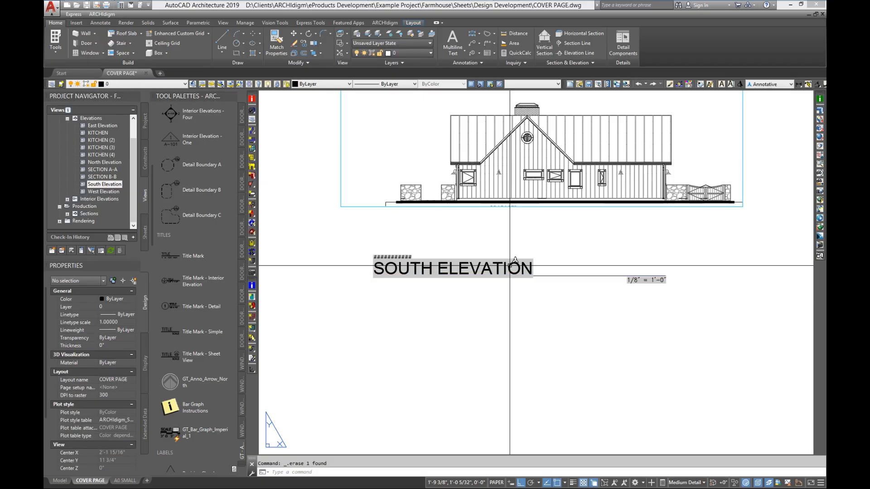
Turn on lineweight display and shorten the title mark's line to about 5 1/16", ending just past the SOUTH ELEVATION text
click(572, 485)
scroll(662, 279, up, 4)
click(671, 290)
click(635, 268)
scroll(633, 267, down, 4)
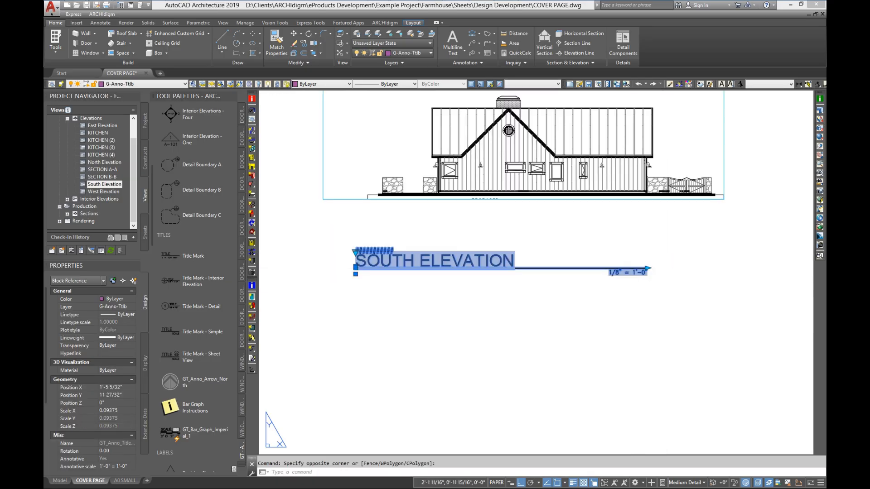
scroll(668, 277, up, 4)
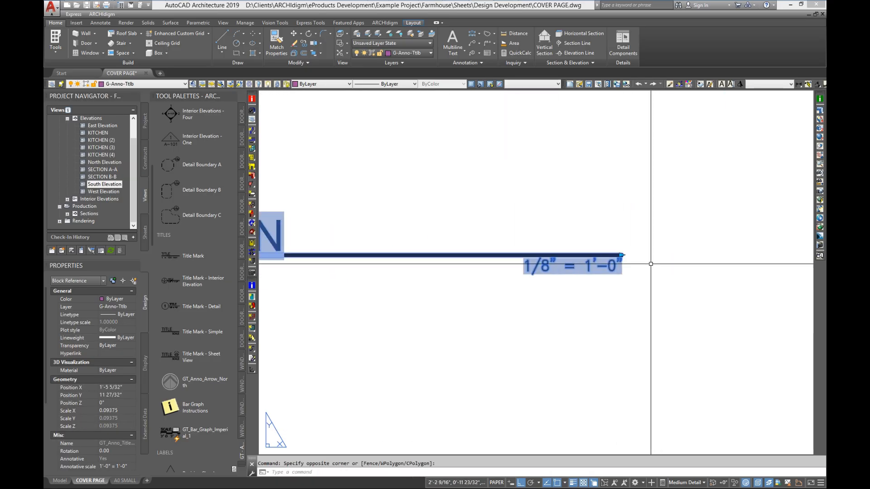
click(621, 255)
scroll(717, 268, down, 5)
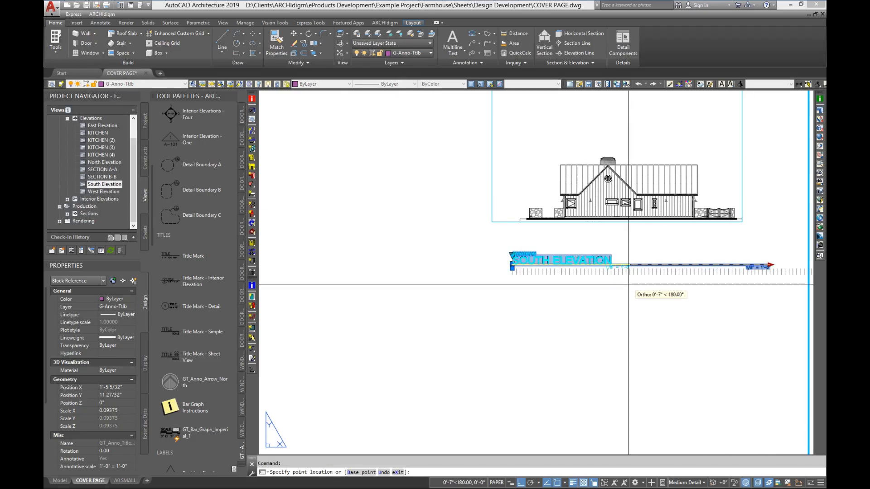
click(614, 291)
scroll(582, 255, up, 4)
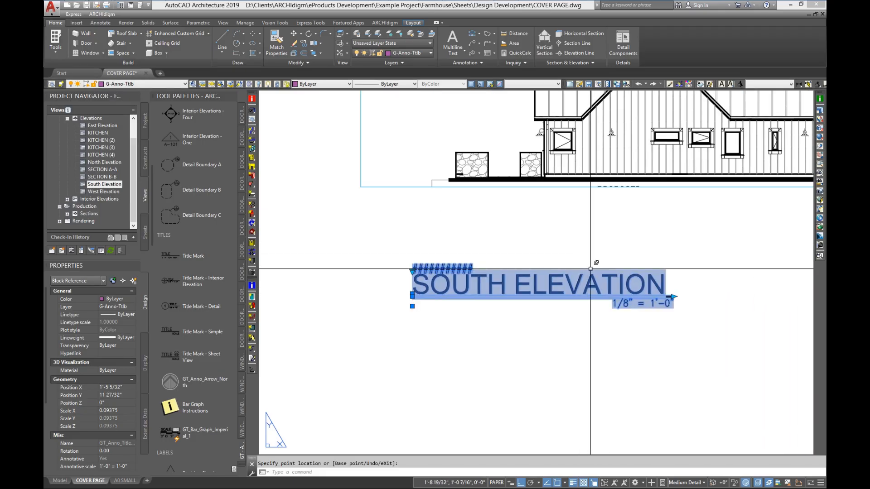
key(Escape)
key(Escape)
Set the SOUTH ELEVATION title mark's VIEW_FOOTER attribute to STUDY VERSION A
middle_drag(523, 294, 523, 238)
click(439, 235)
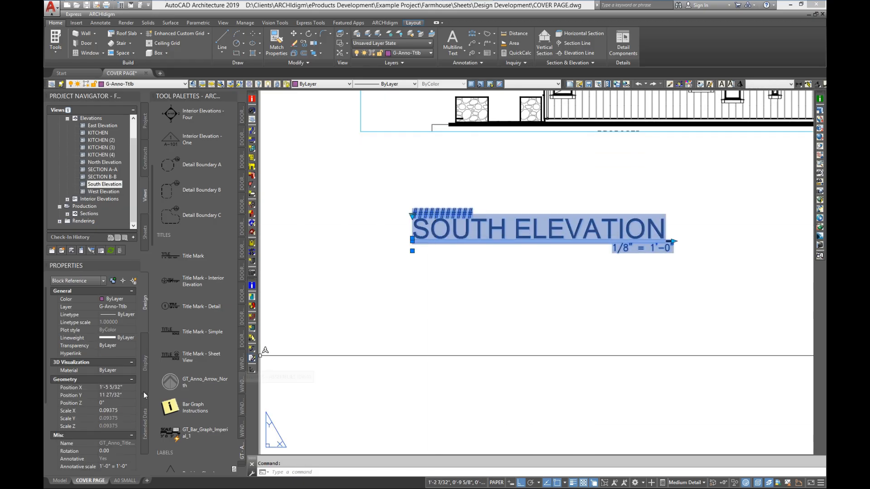
drag(45, 394, 44, 473)
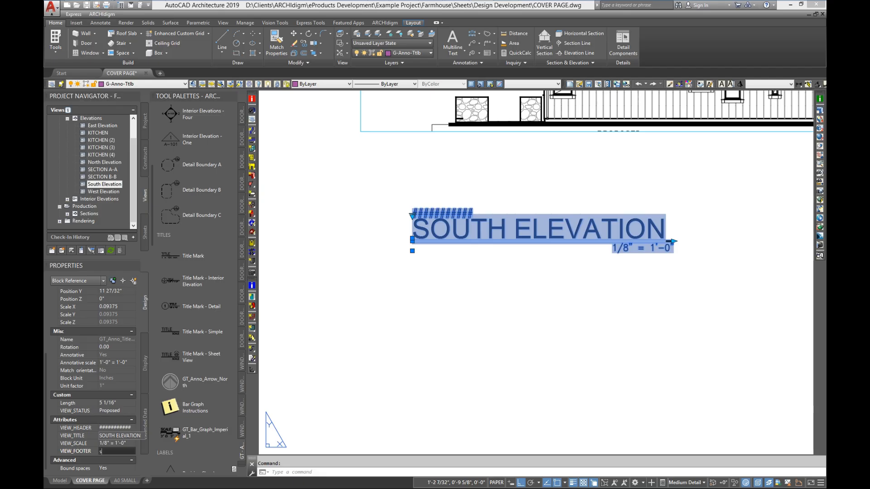
text(s)
text(A)
key(Return)
key(Escape)
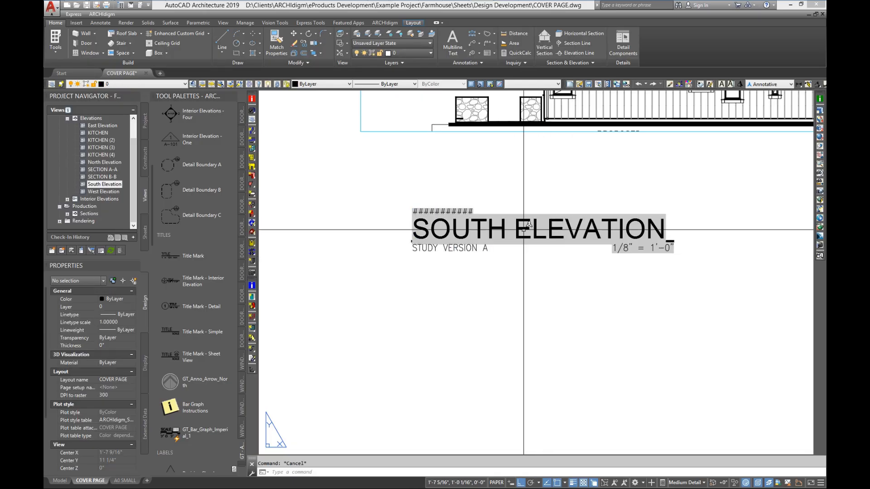
Set the title mark's VIEW_STATUS property to Partial and check the header text above the title
scroll(453, 227, up, 2)
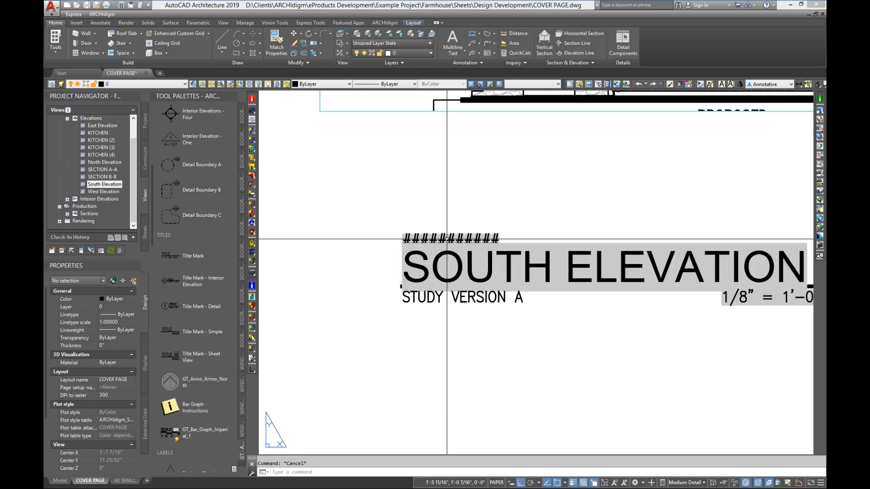
scroll(446, 239, up, 2)
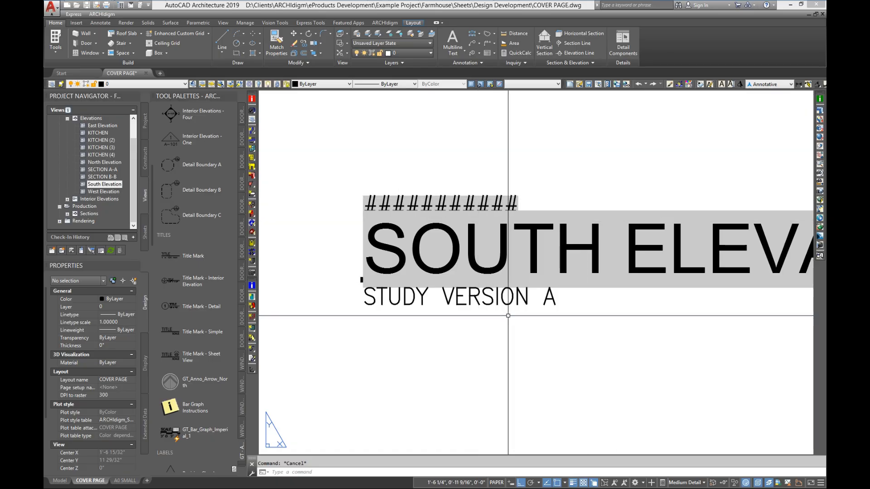
scroll(484, 257, down, 4)
middle_drag(483, 257, 432, 294)
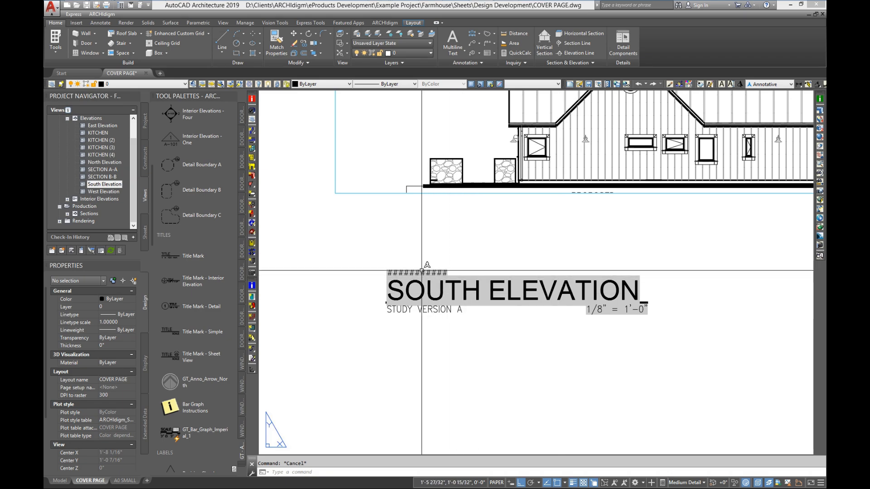
click(442, 272)
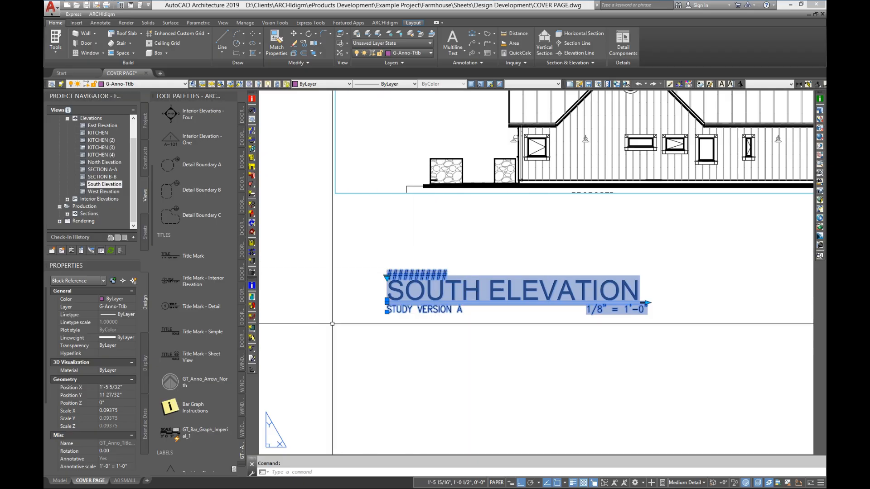
scroll(49, 362, down, 5)
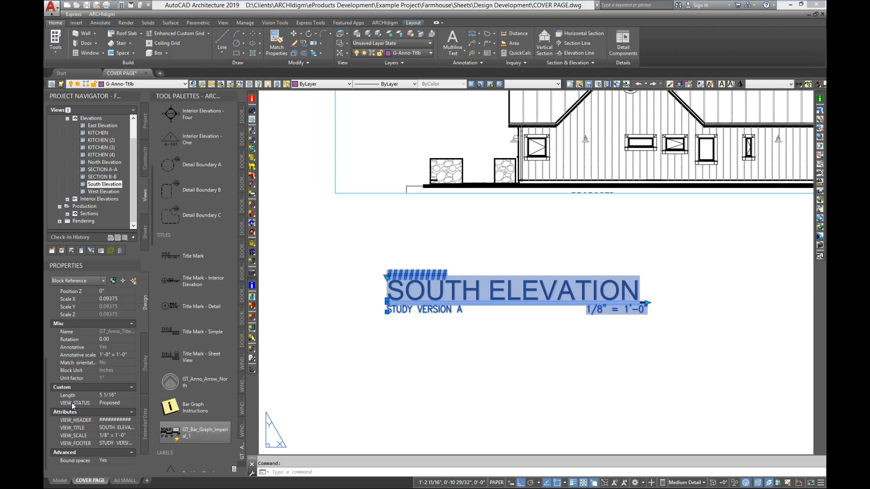
click(132, 403)
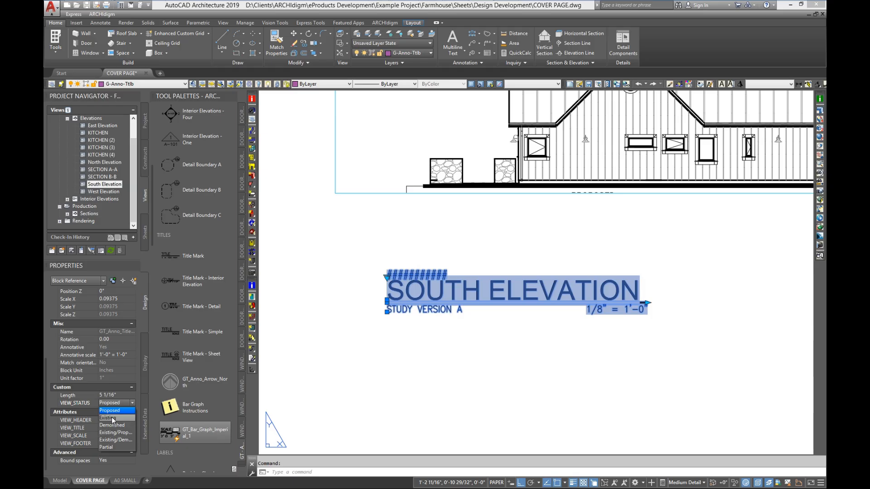
click(115, 448)
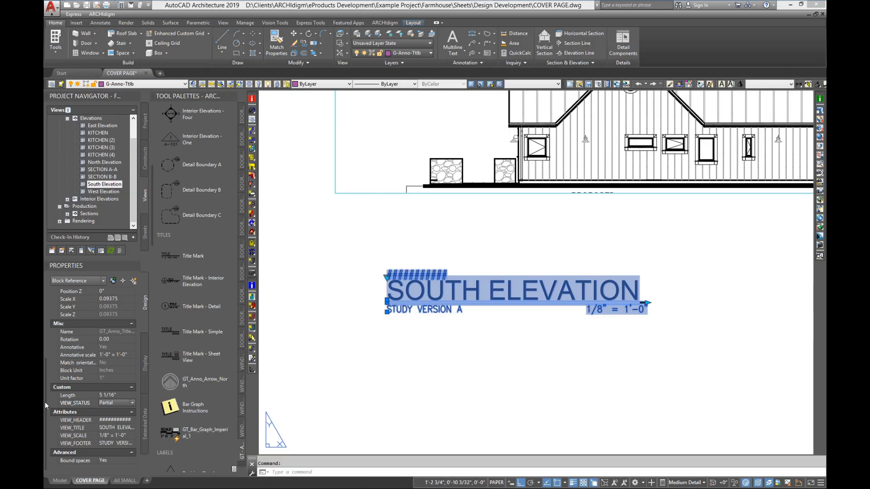
click(115, 421)
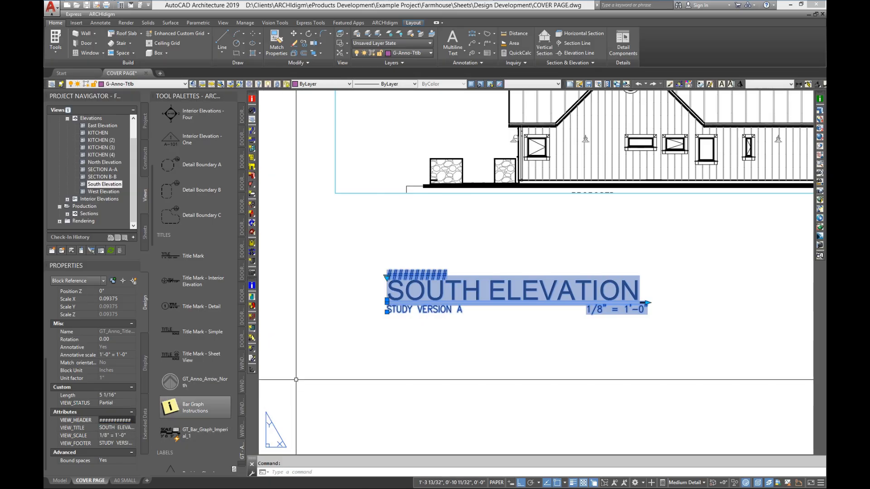
scroll(385, 271, up, 4)
key(Escape)
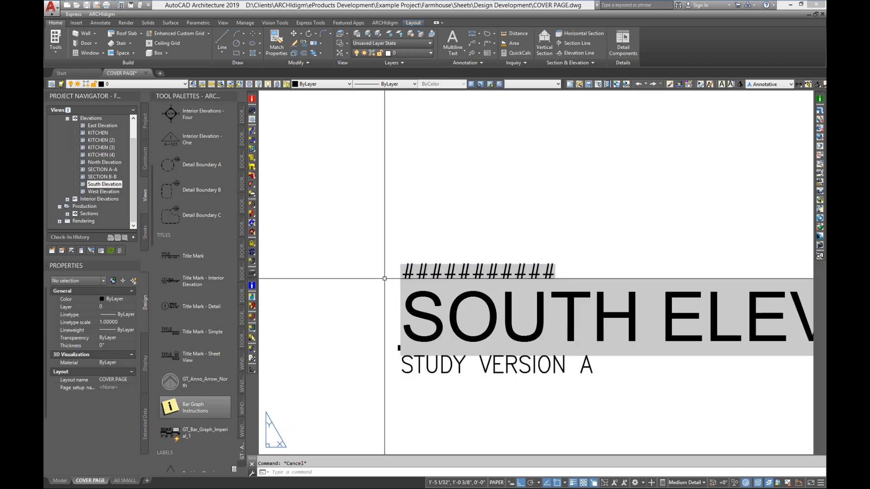
Try overriding the title mark's VIEW_HEADER attribute with the plain text PARTIAL, and undo the change
scroll(431, 281, down, 5)
scroll(471, 295, up, 4)
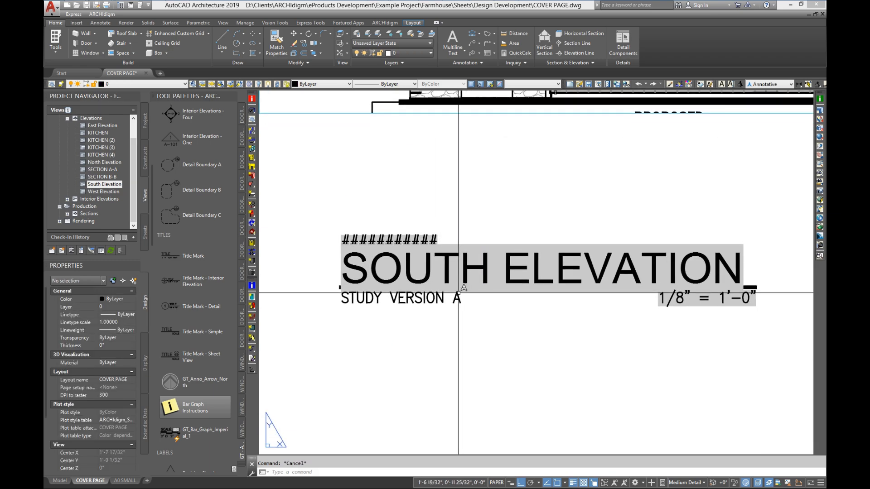
click(428, 236)
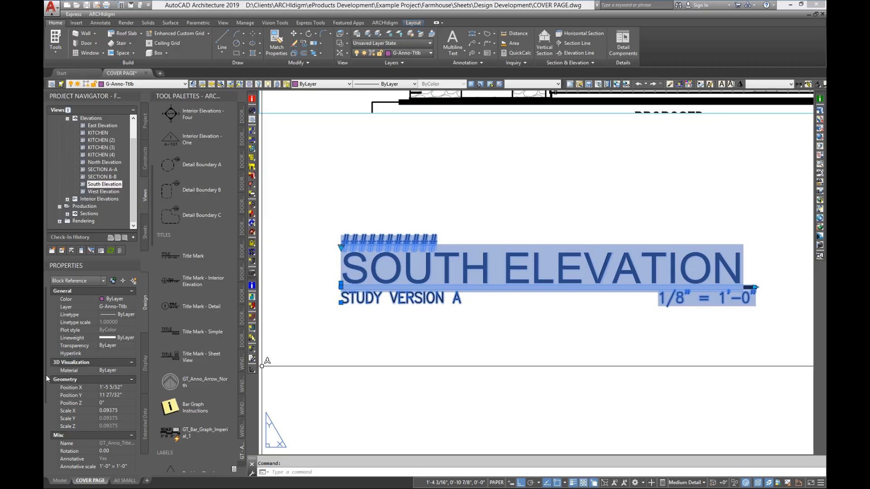
drag(45, 375, 44, 476)
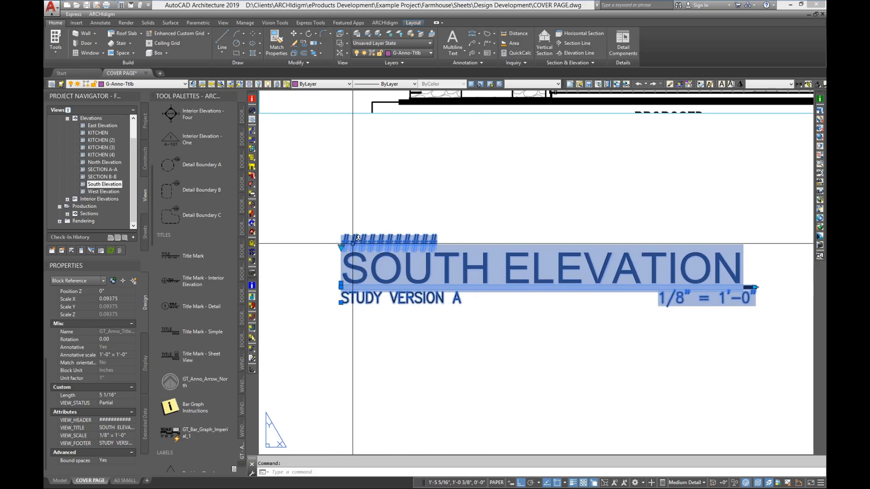
click(115, 419)
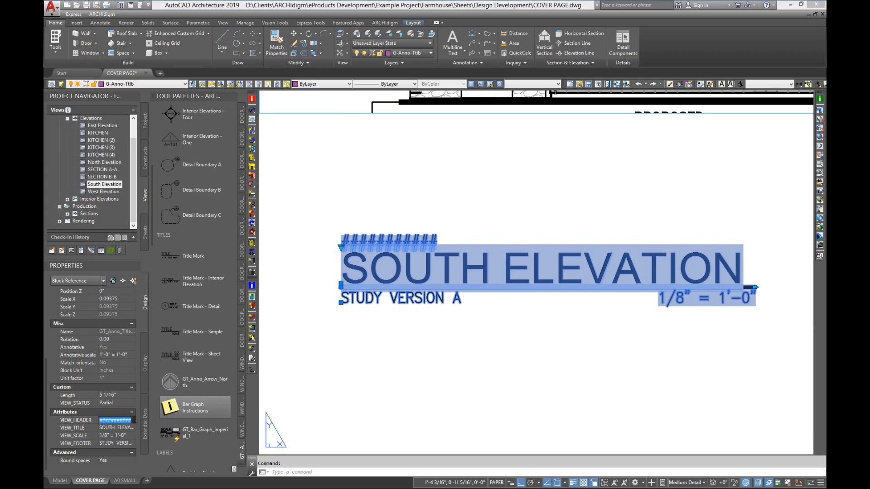
text(pARTIAL)
key(Return)
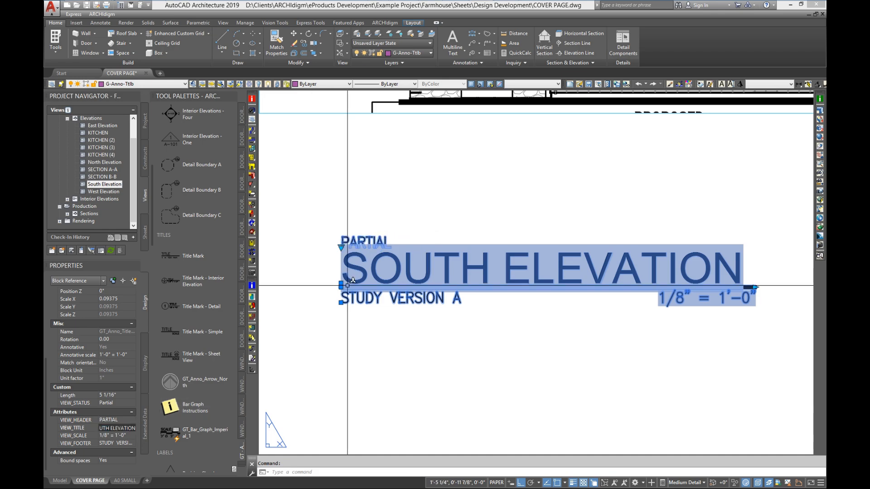
key(ctrl+z)
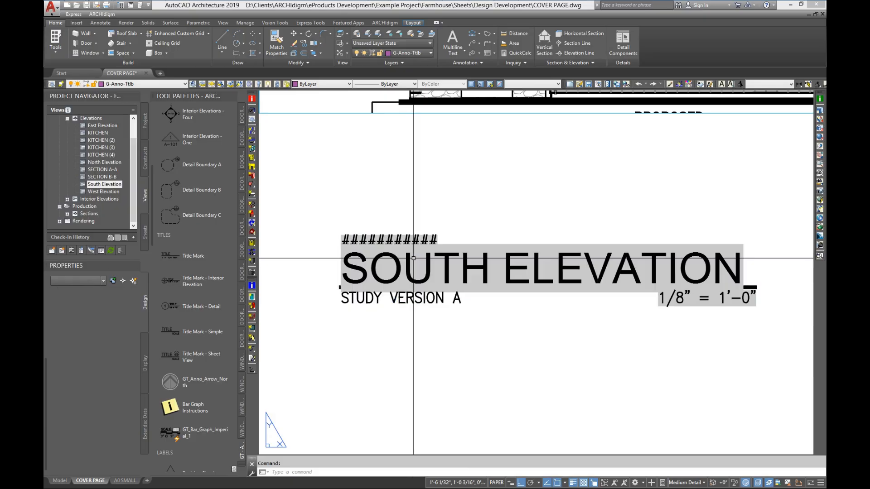
Clear the SOUTH ELEVATION title mark's VIEW_HEADER value and insert an Object field from the Objects category, referencing the title mark block itself
double_click(399, 238)
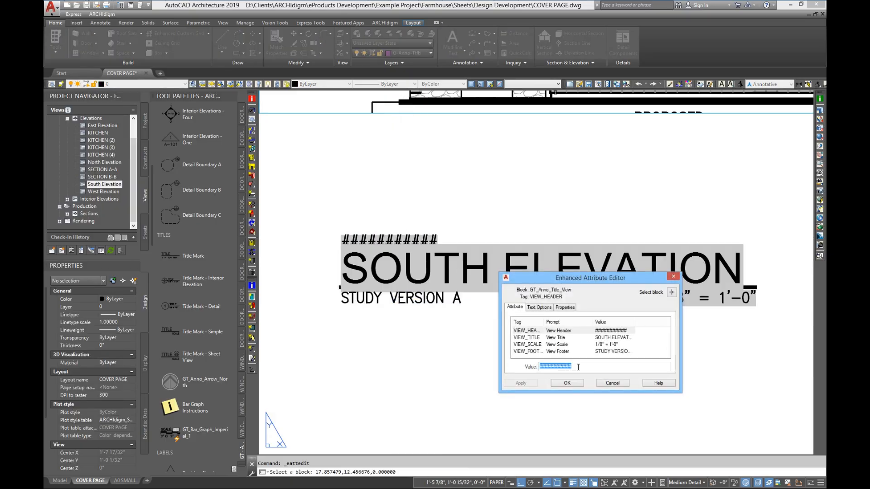
key(Delete)
right_click(553, 368)
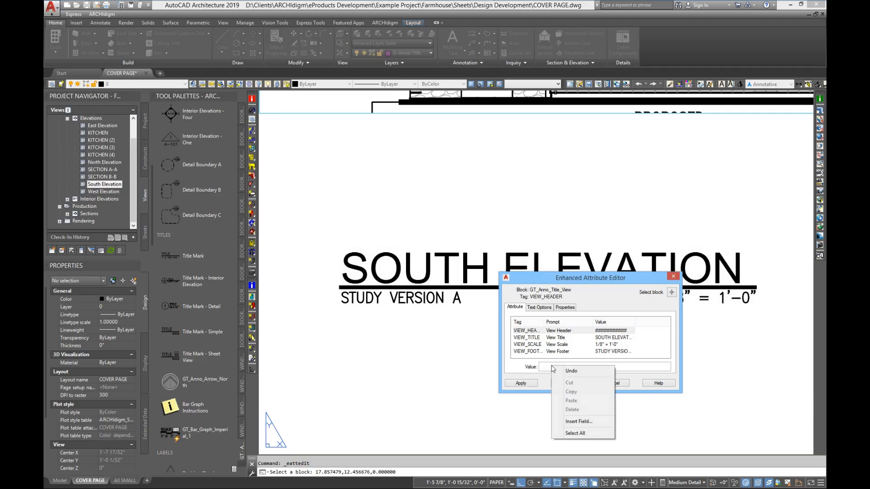
click(576, 421)
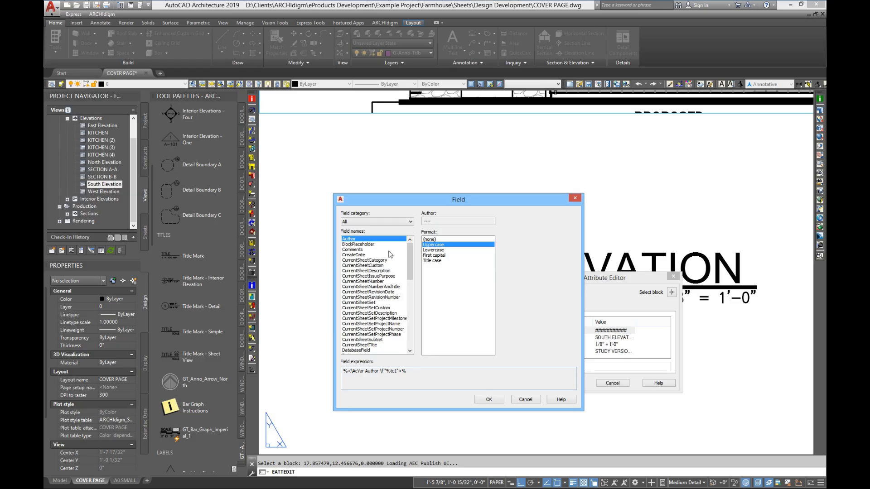
drag(409, 265, 410, 347)
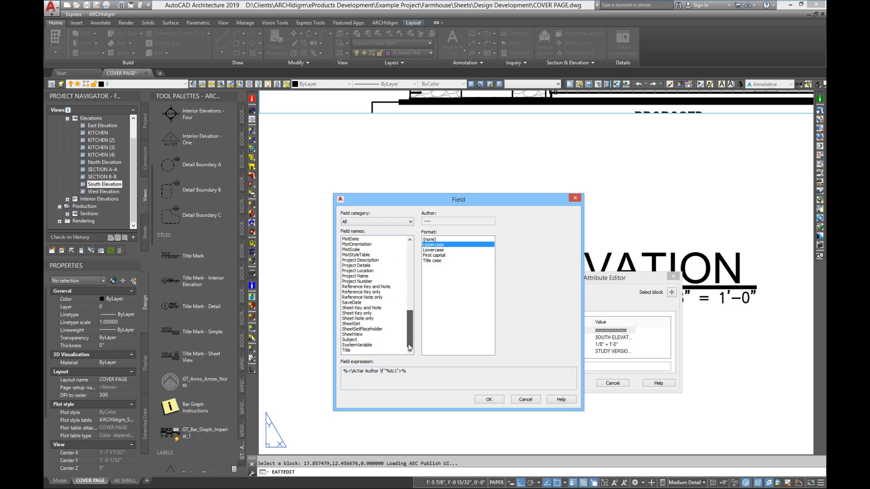
click(380, 221)
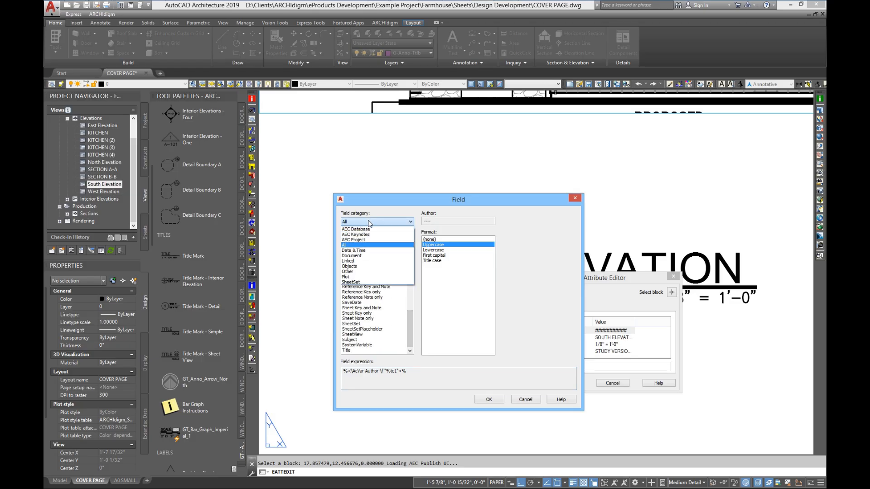
click(362, 267)
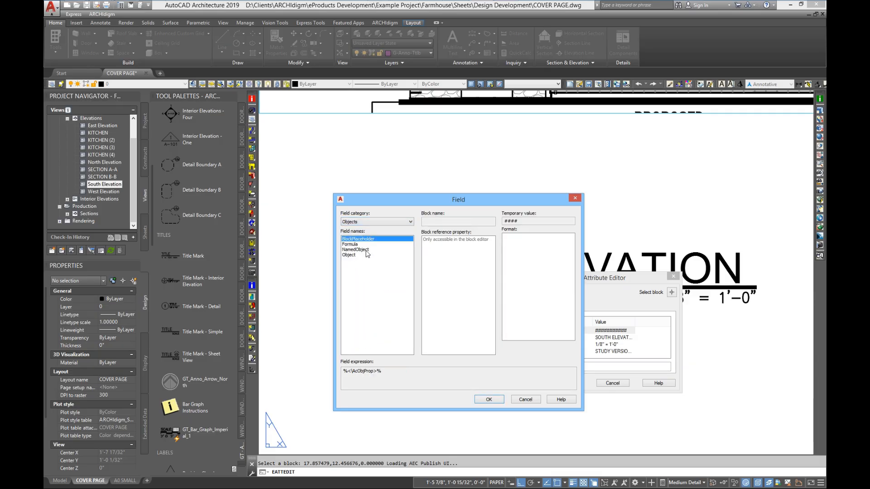
click(348, 255)
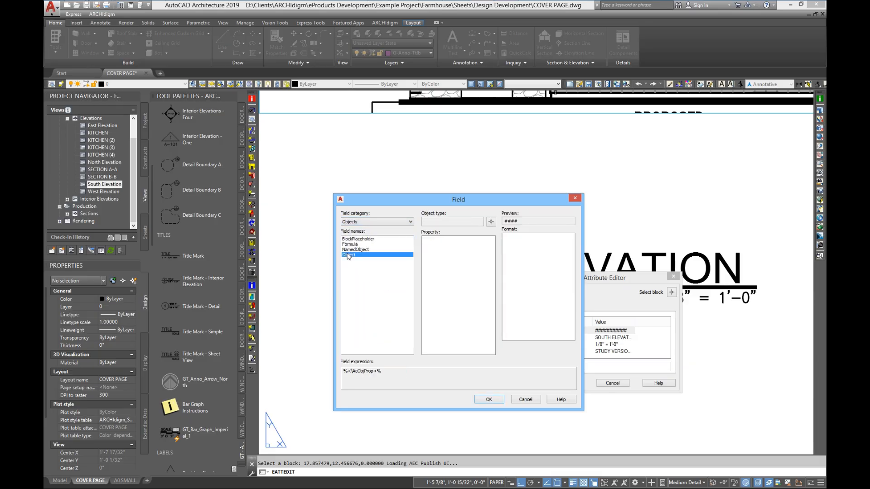
click(490, 222)
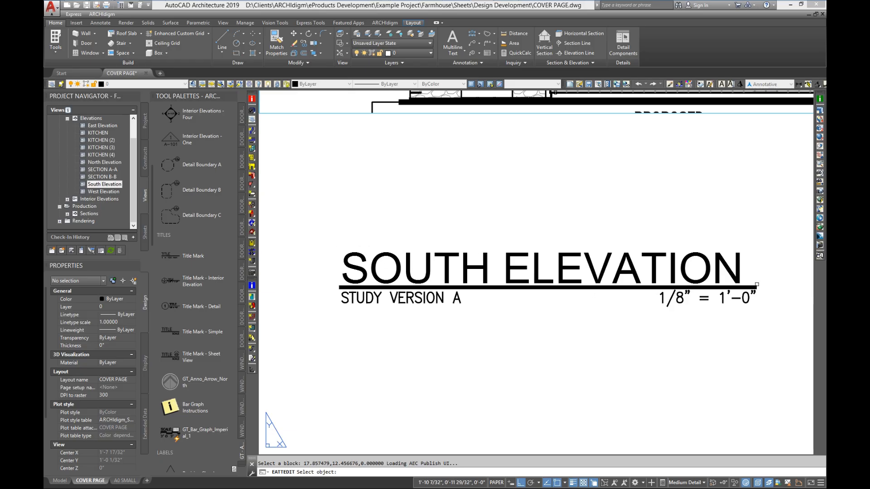
click(631, 283)
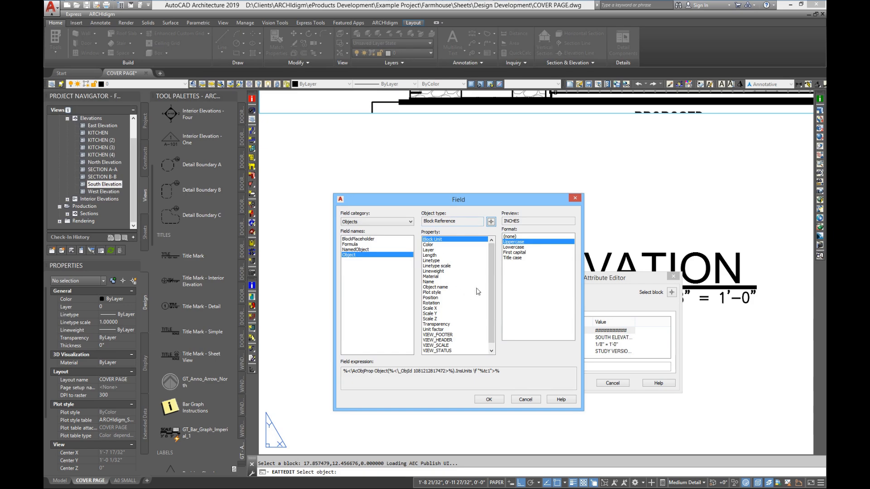
Link the header field to the block's VIEW_STATUS property in Uppercase format and apply the attribute change
scroll(490, 307, down, 1)
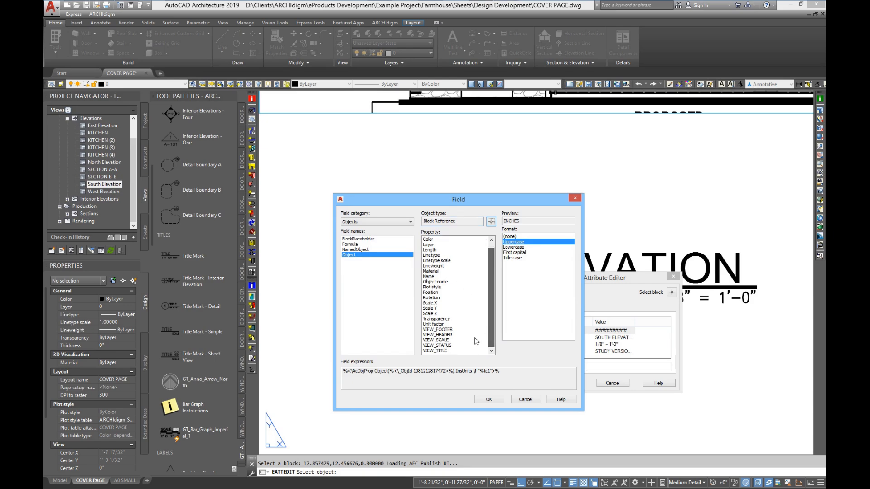
click(446, 346)
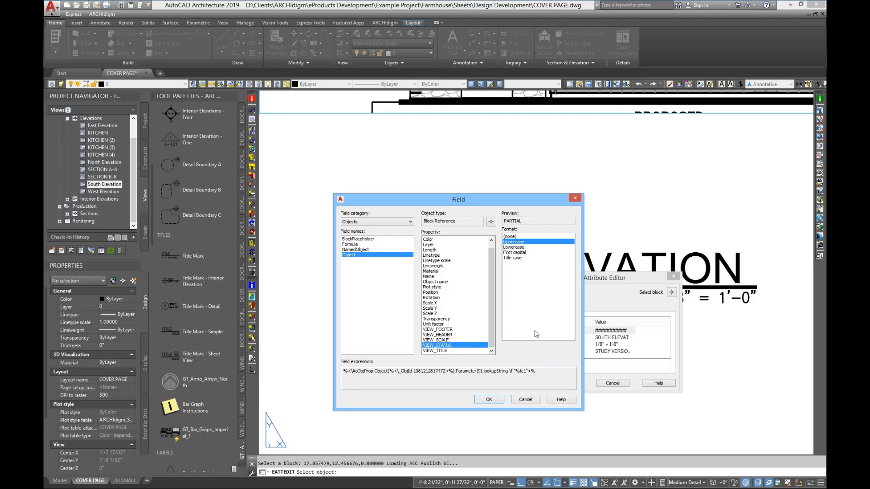
click(489, 400)
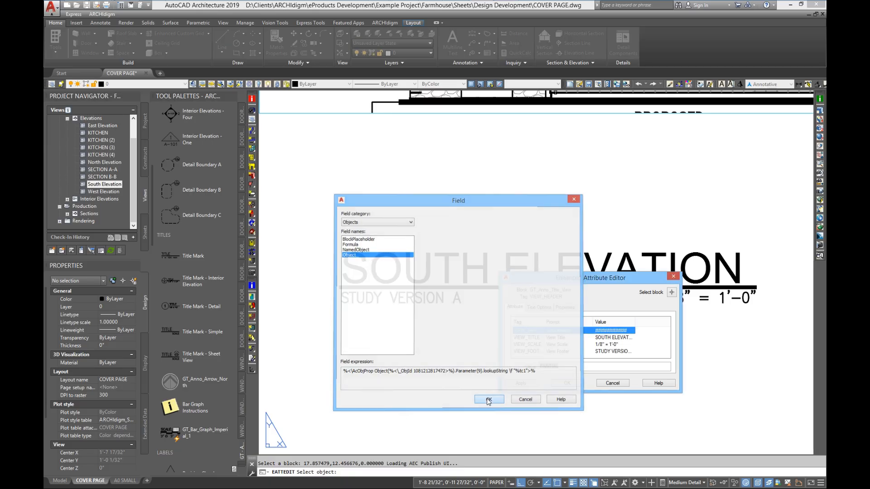
click(520, 384)
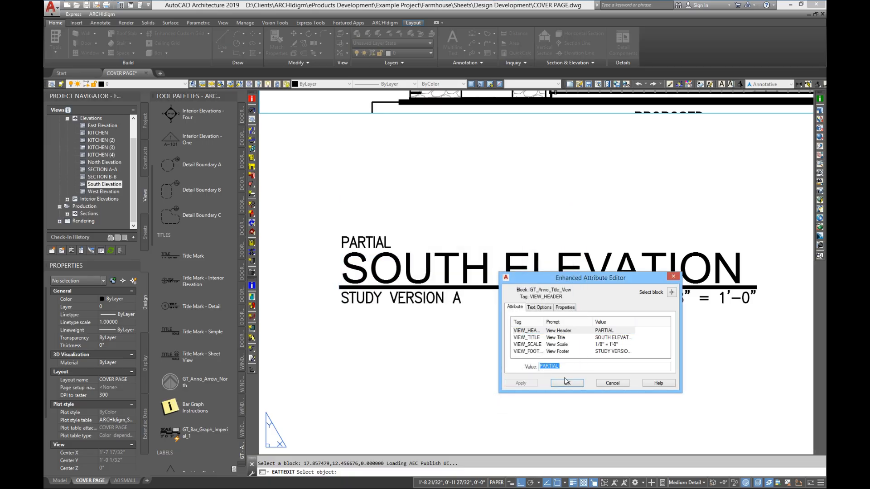
click(567, 383)
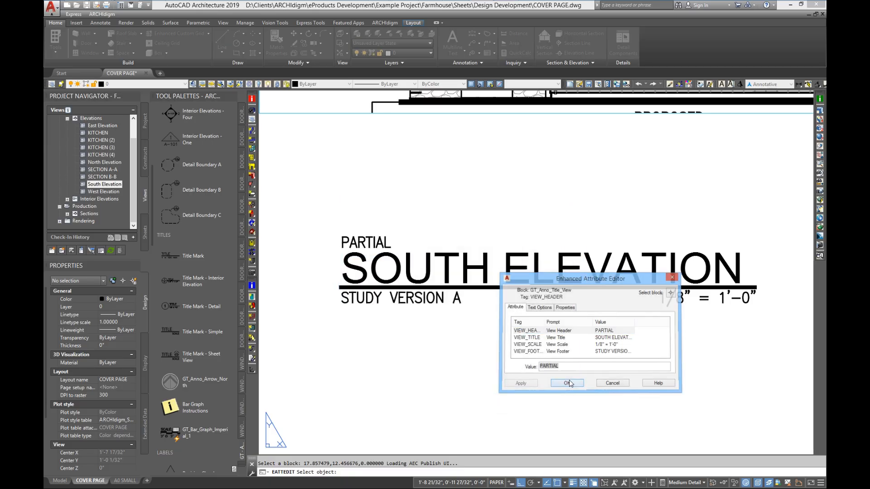
Set the title mark's VIEW_STATUS to Demolished with a full regeneration (REA), and check its VIEW_HEADER attribute
click(369, 237)
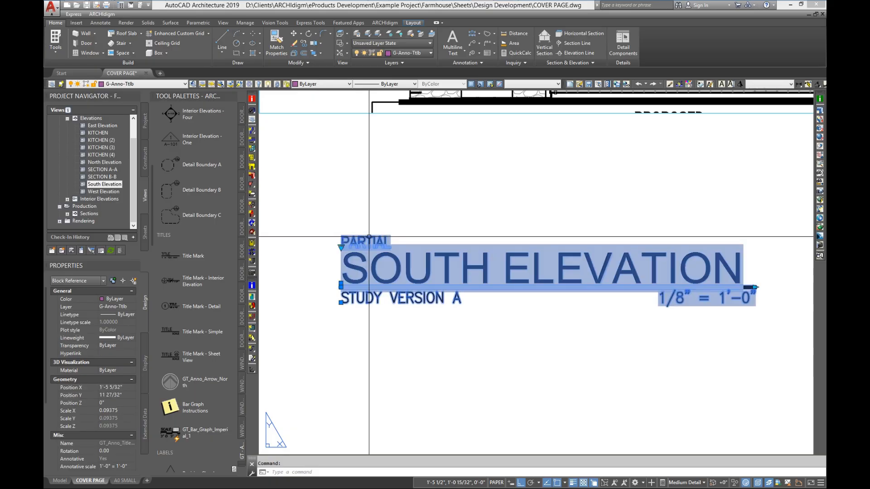
drag(48, 338, 55, 442)
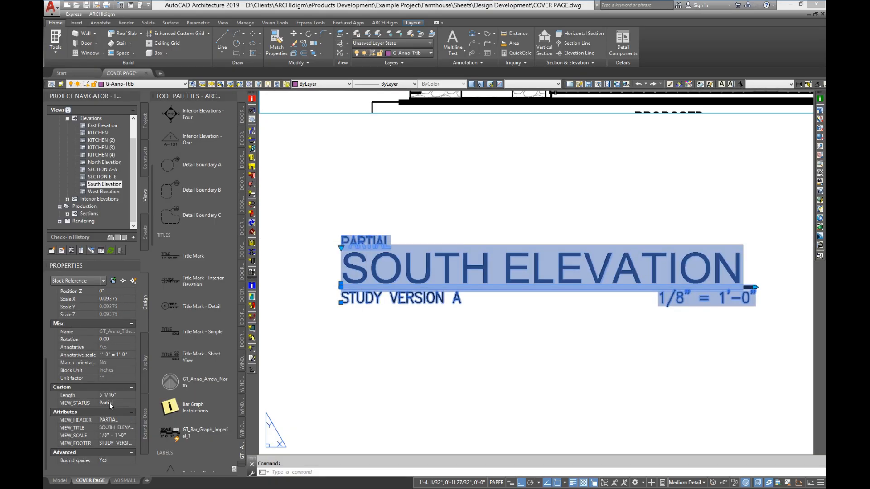
click(341, 248)
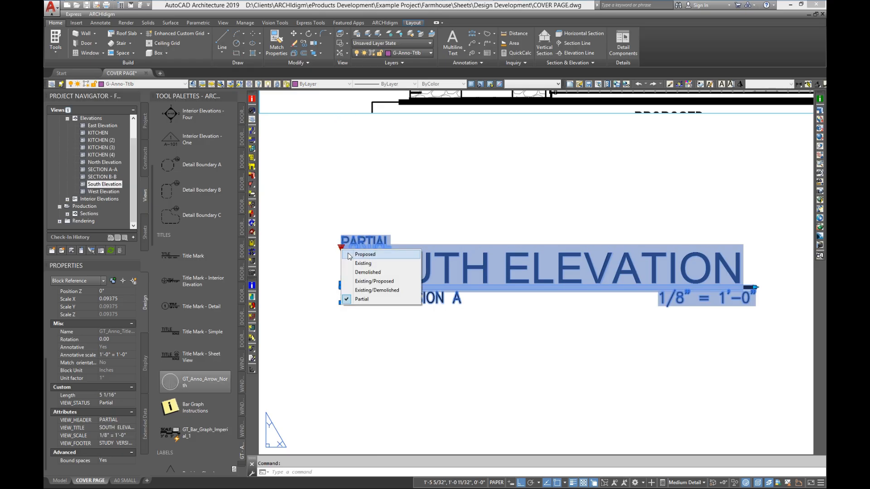
click(367, 272)
text(RE)
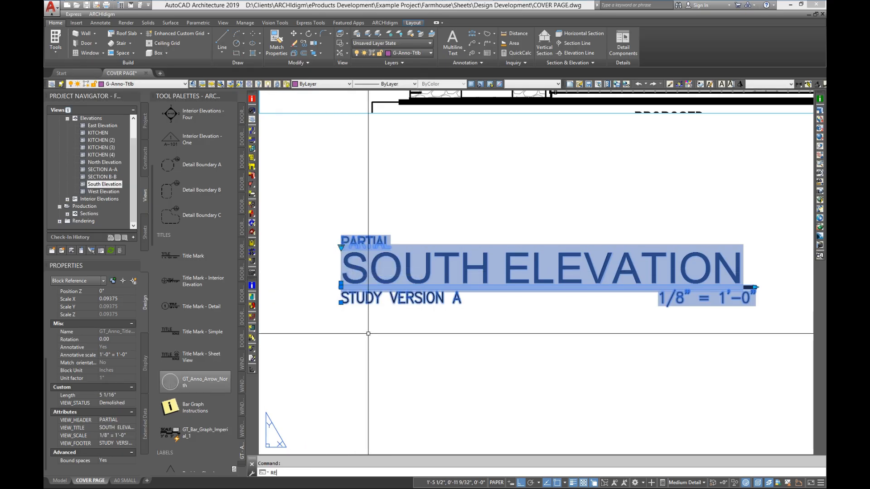
text(A)
key(Return)
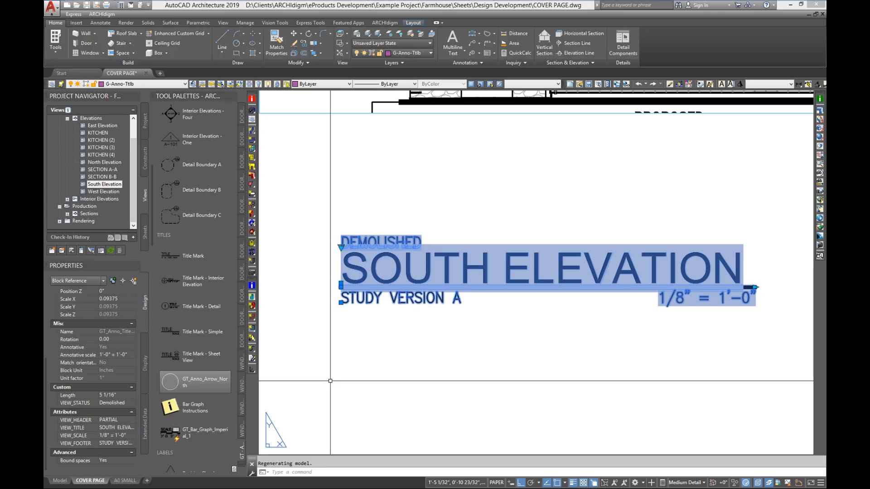
key(Escape)
click(376, 240)
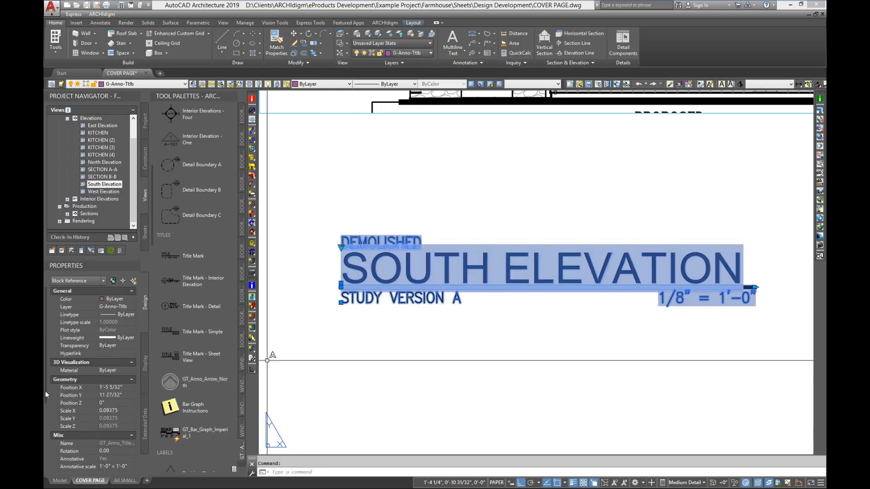
drag(45, 390, 45, 455)
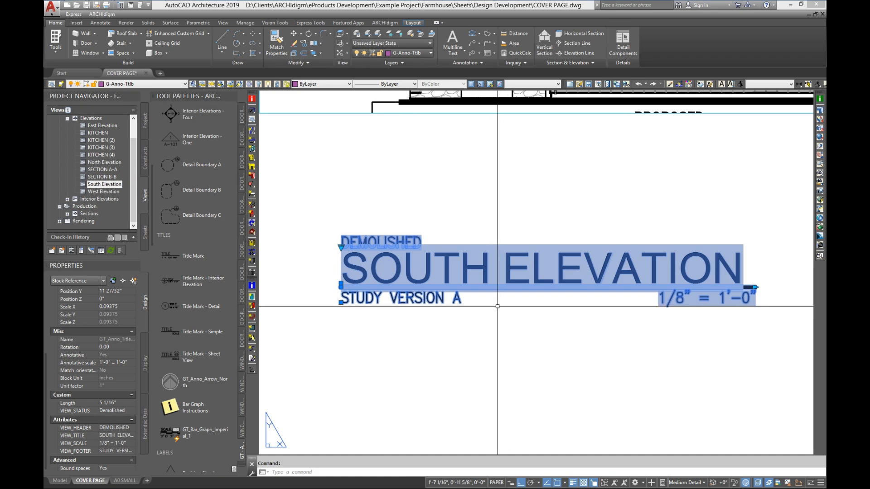
scroll(523, 317, down, 2)
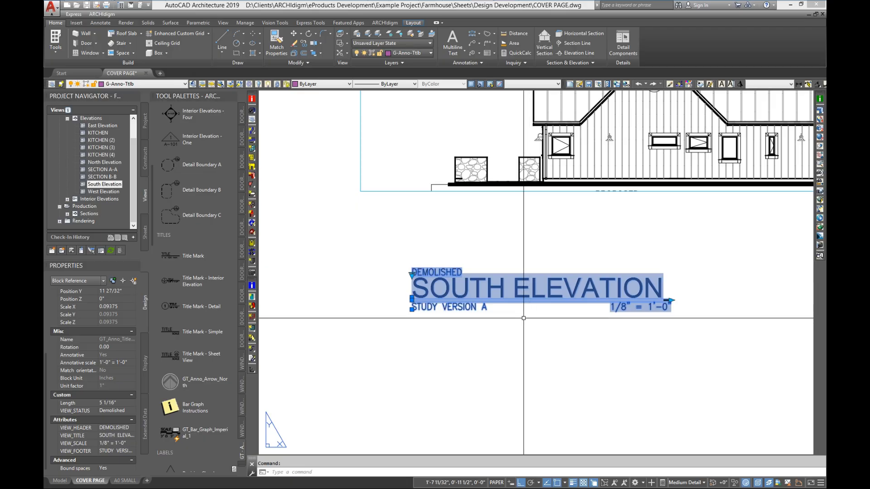
key(Escape)
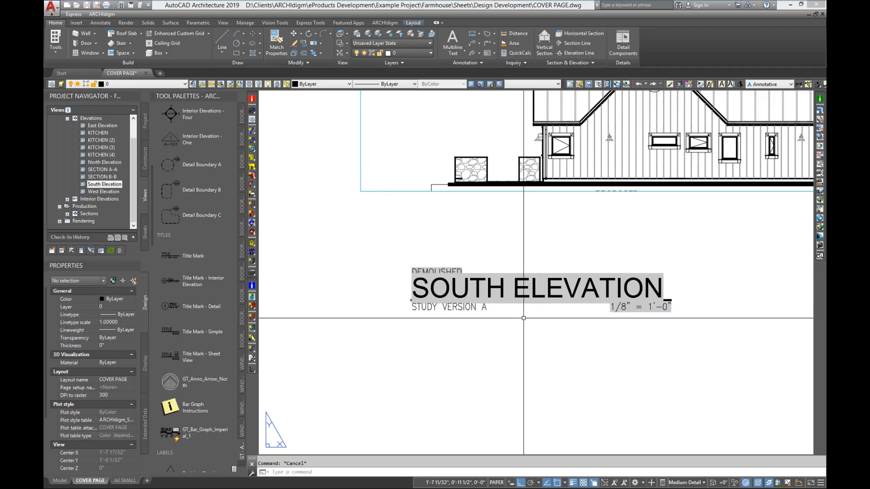